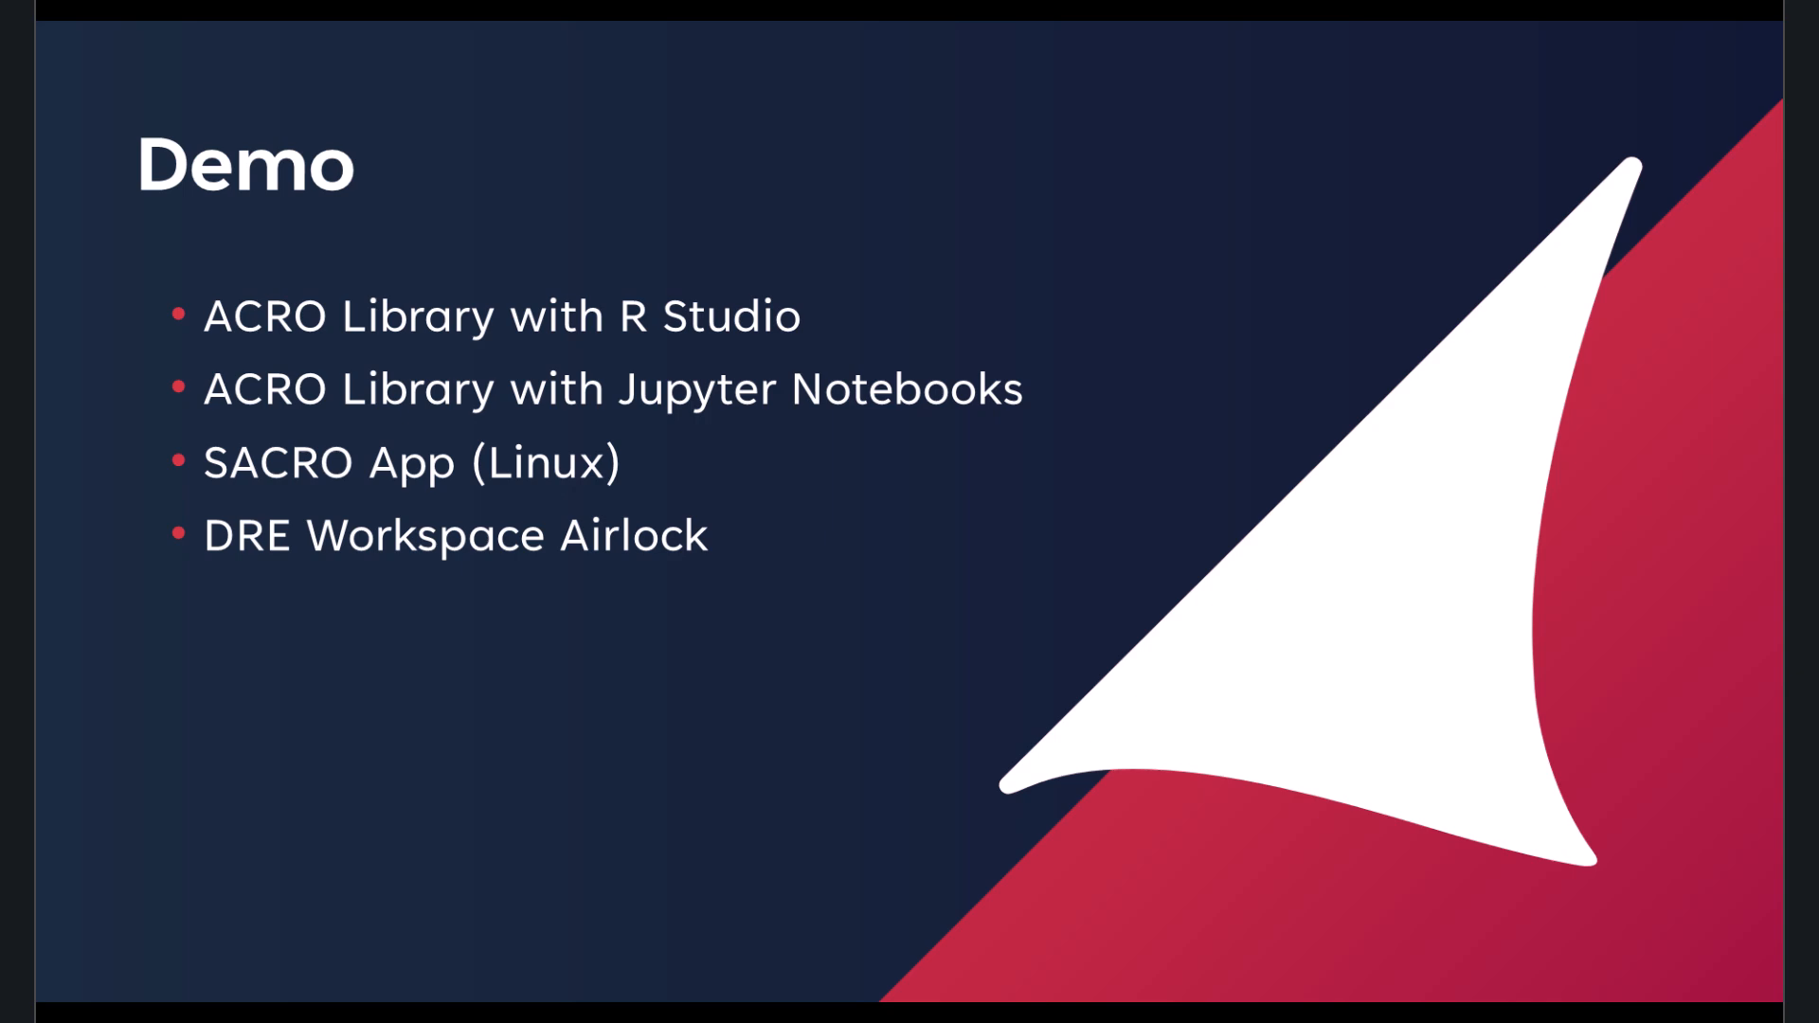
key("Right")
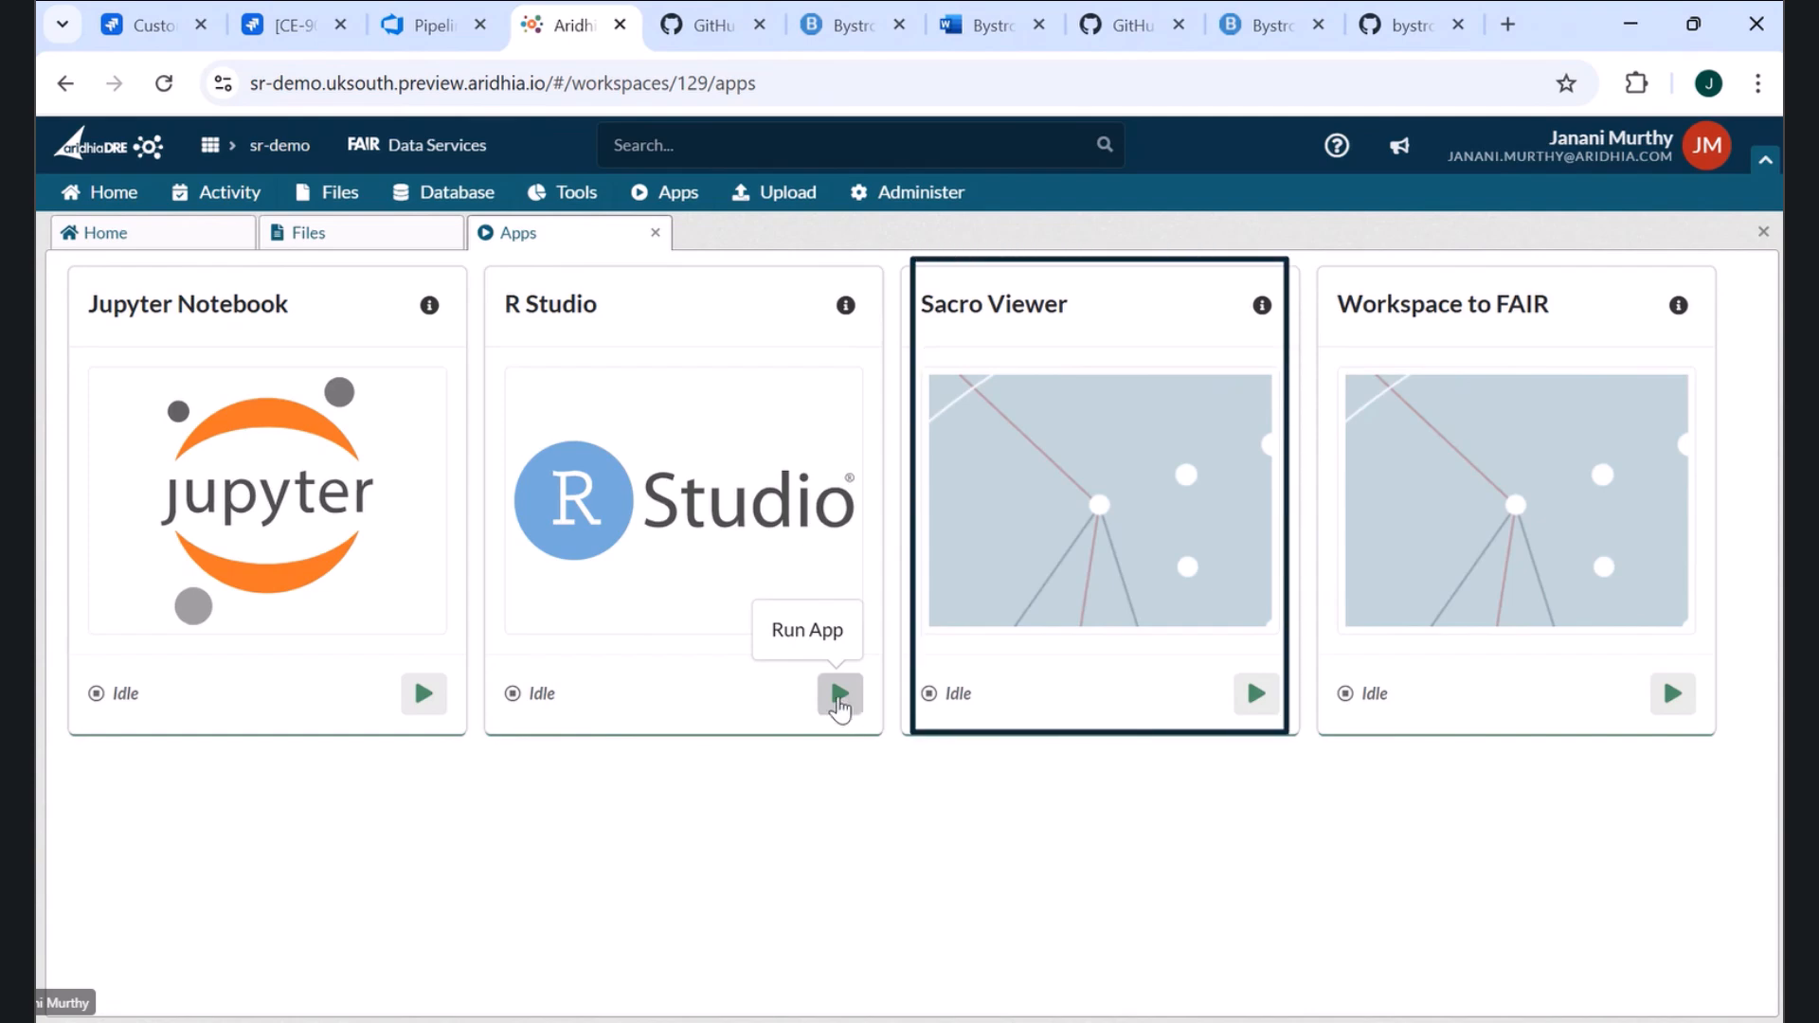
- Launch the R Studio app and open sample.R from the ACRO_demo/ACRO_demo/R folder
left_click(839, 699)
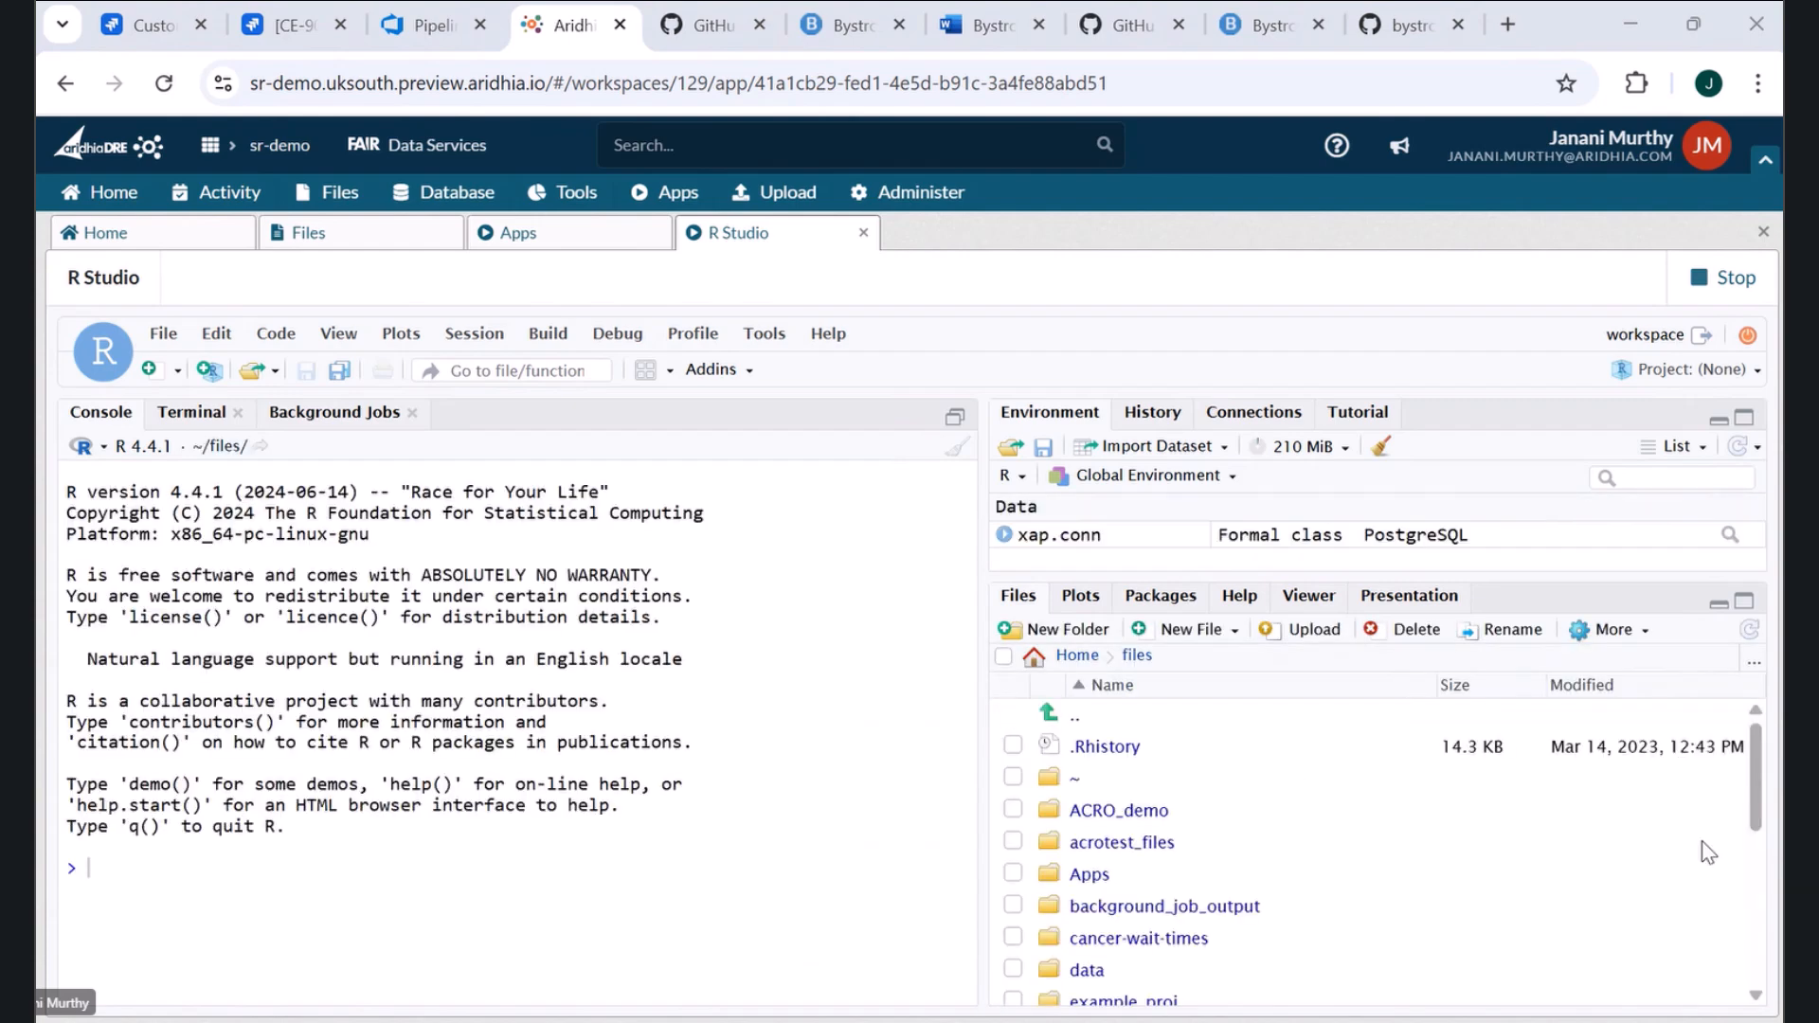
left_click(1142, 812)
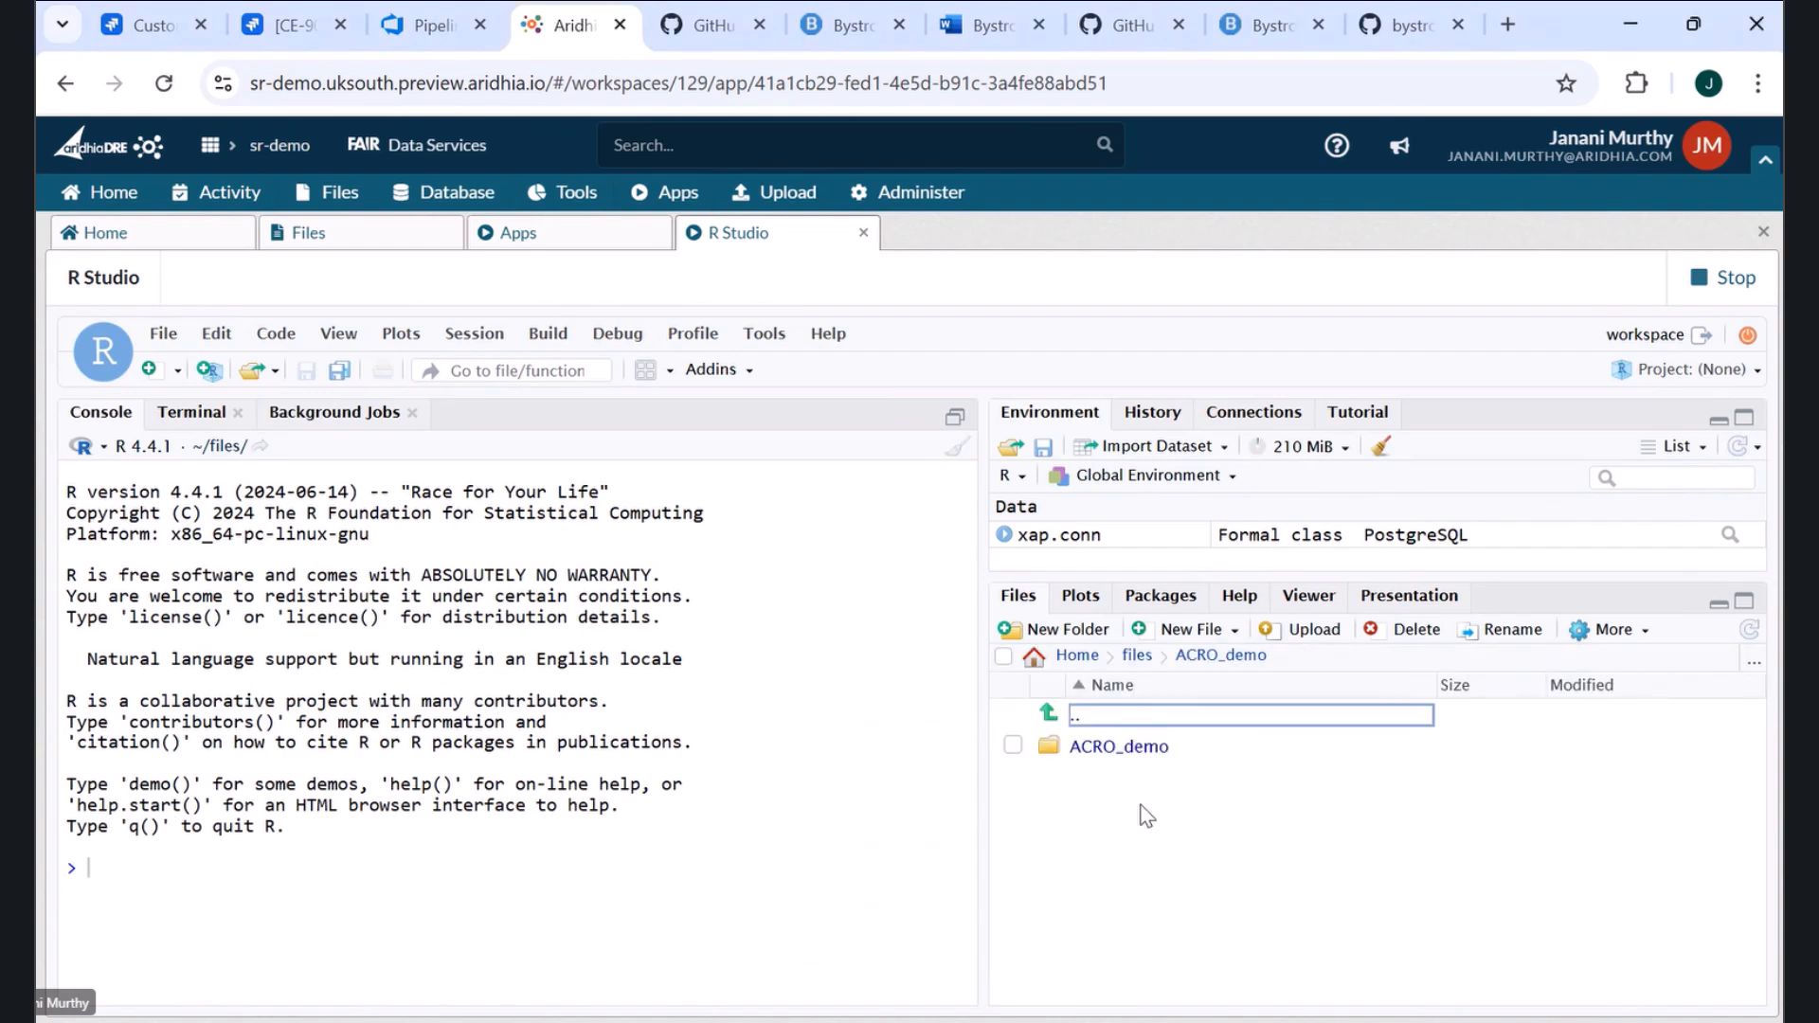
left_click(1100, 753)
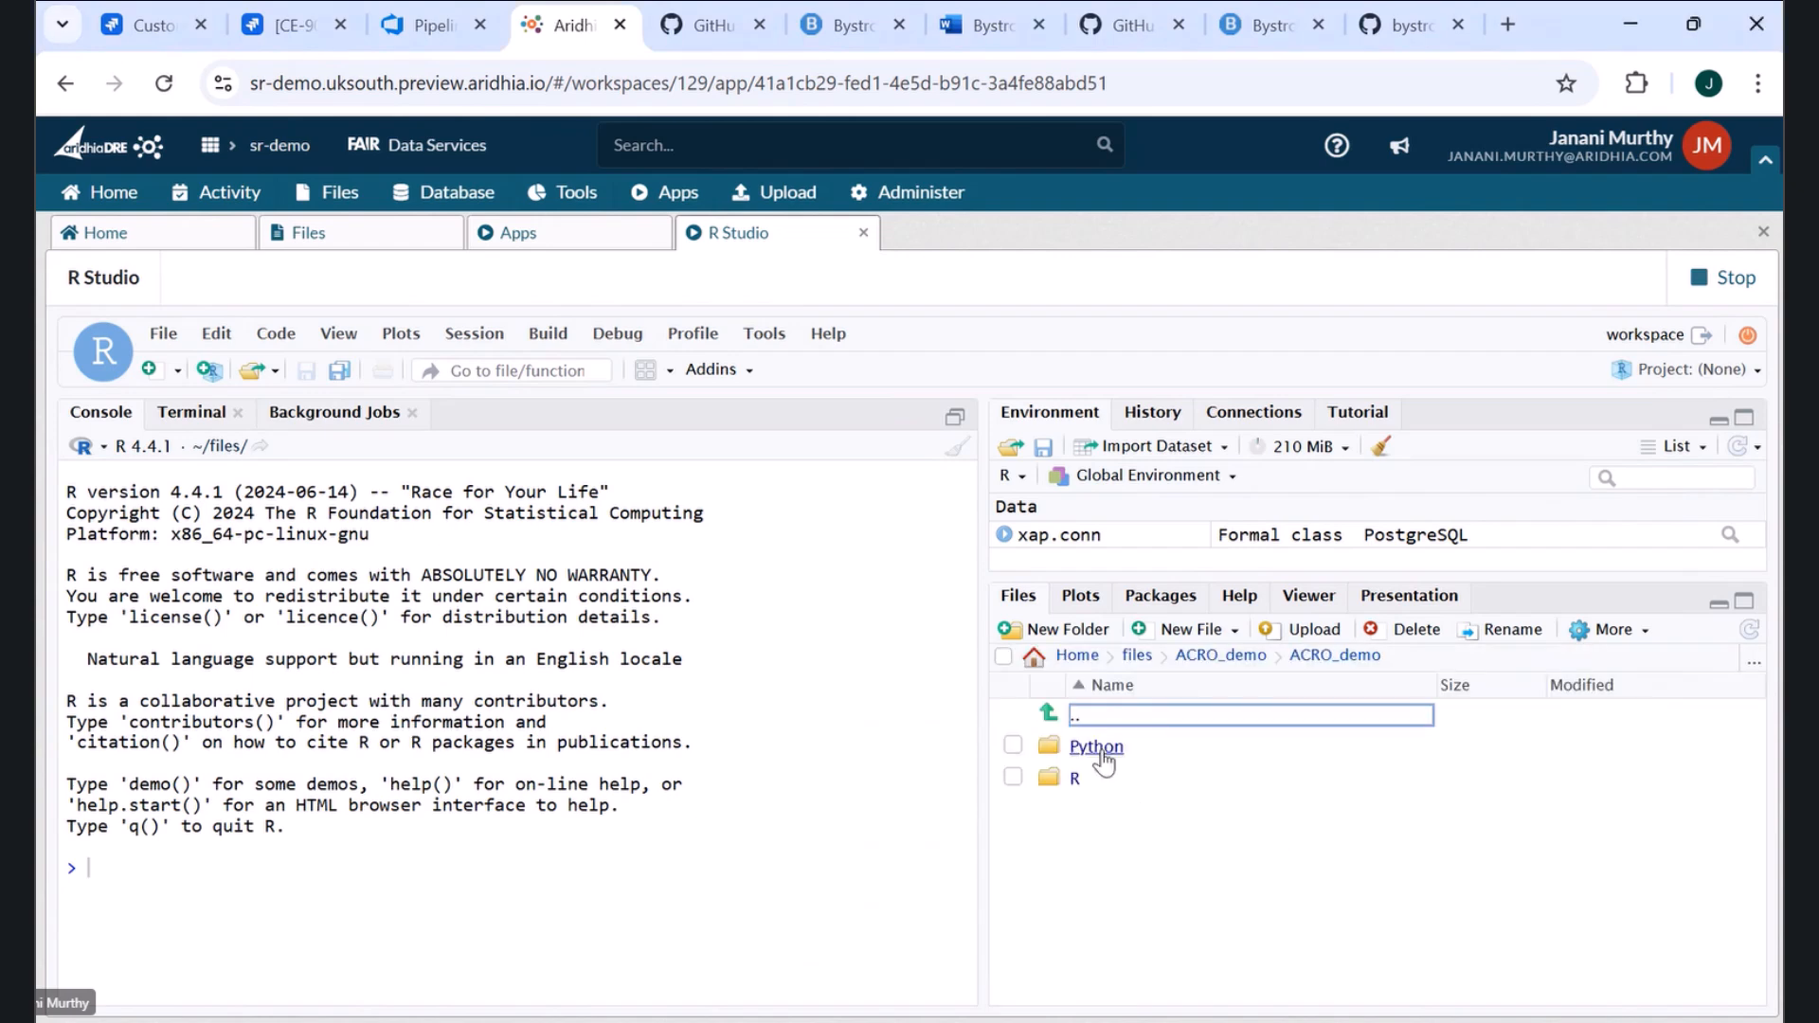
left_click(1076, 777)
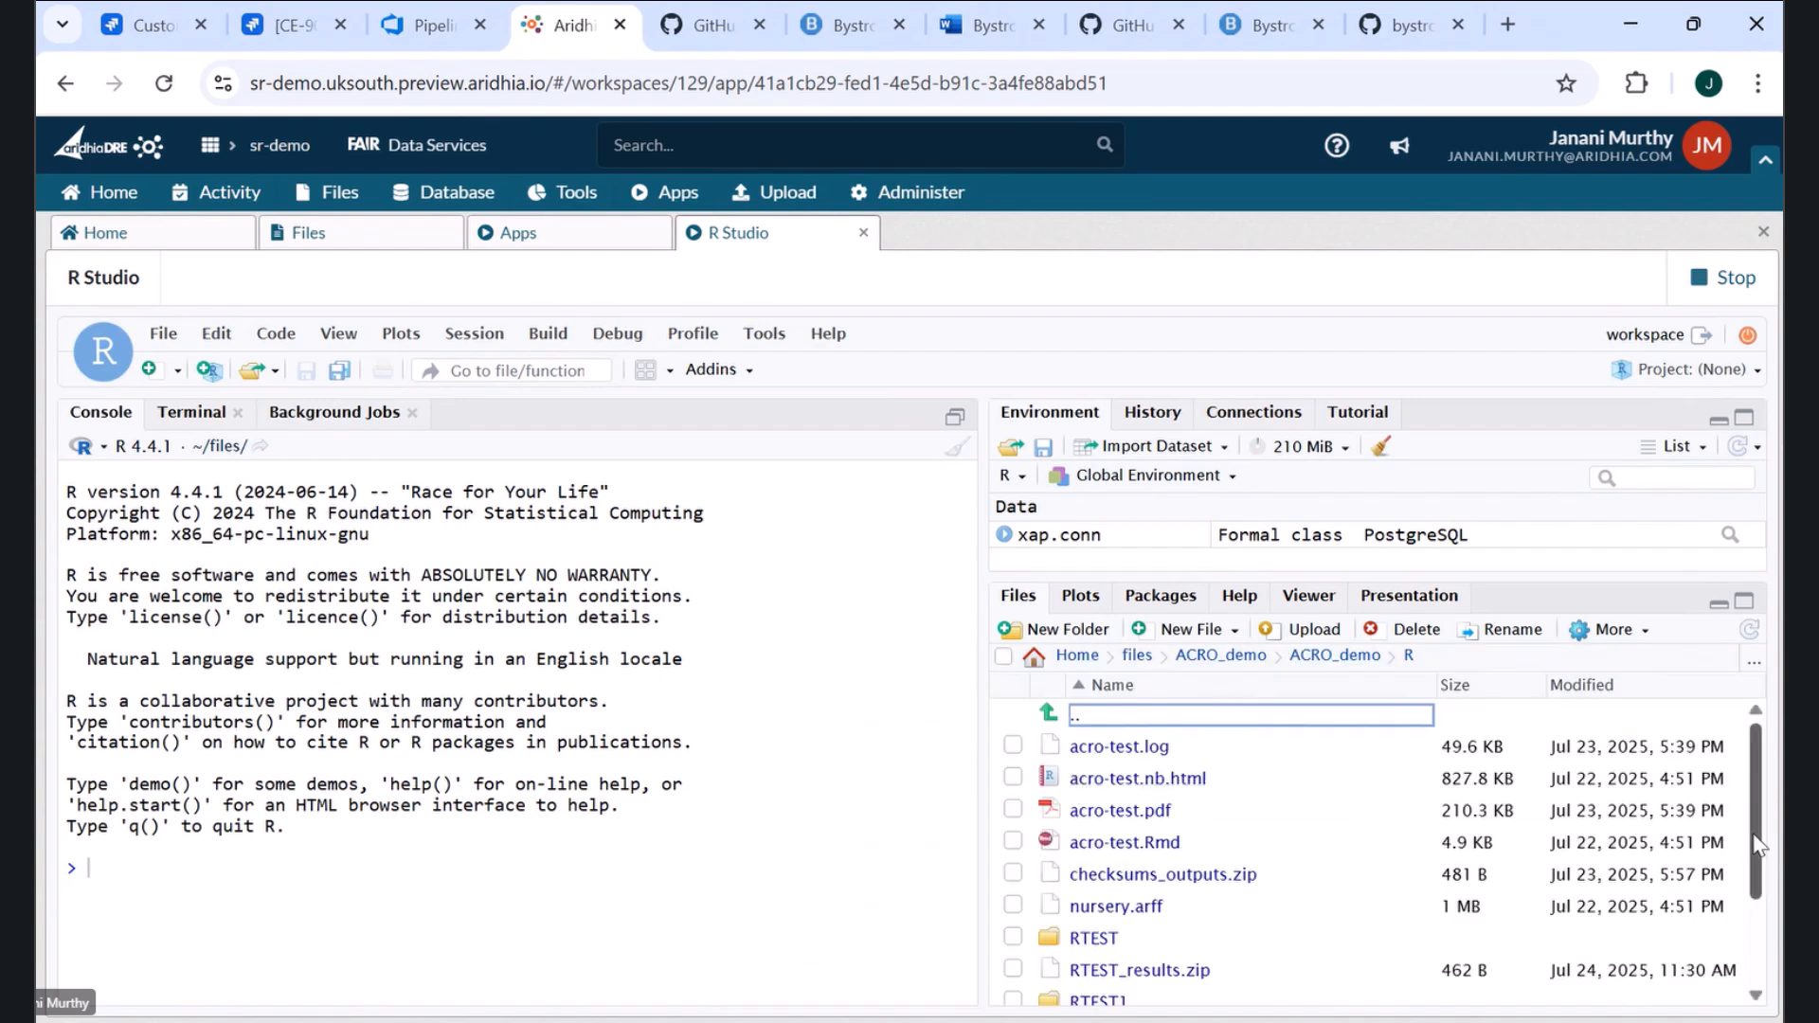
scroll(1755, 846, "down", 1)
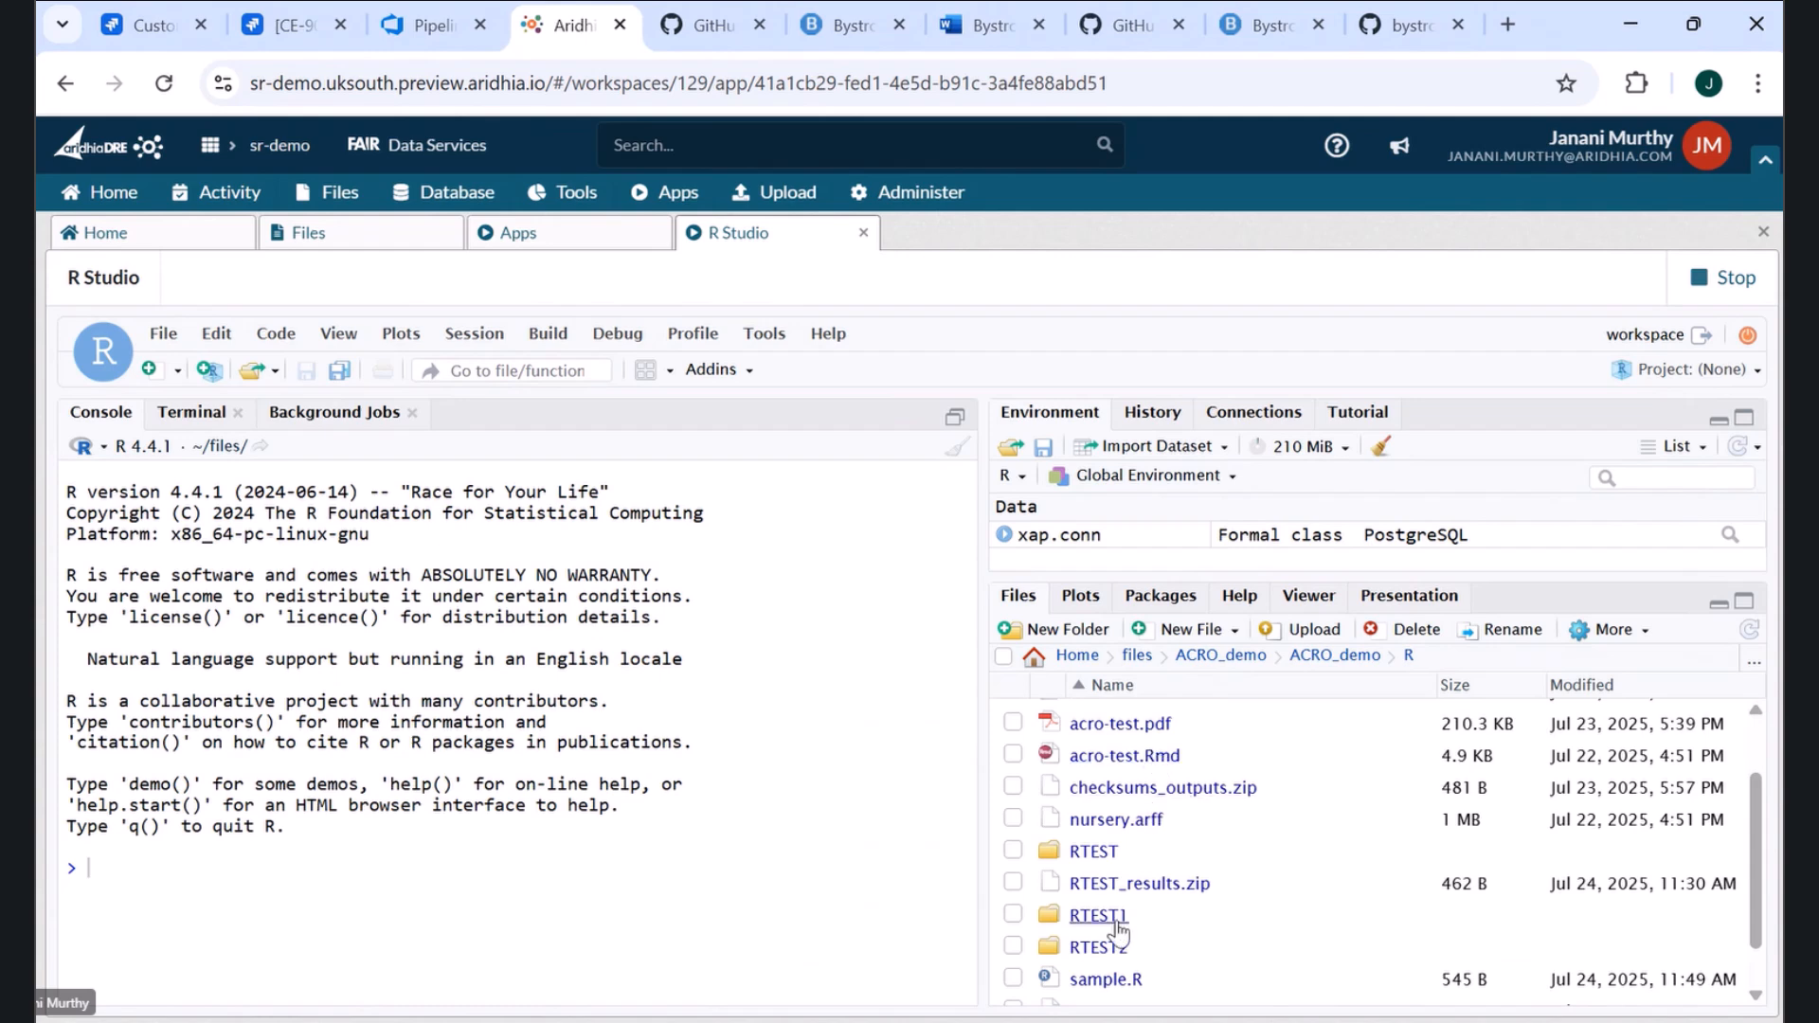
left_click(1107, 981)
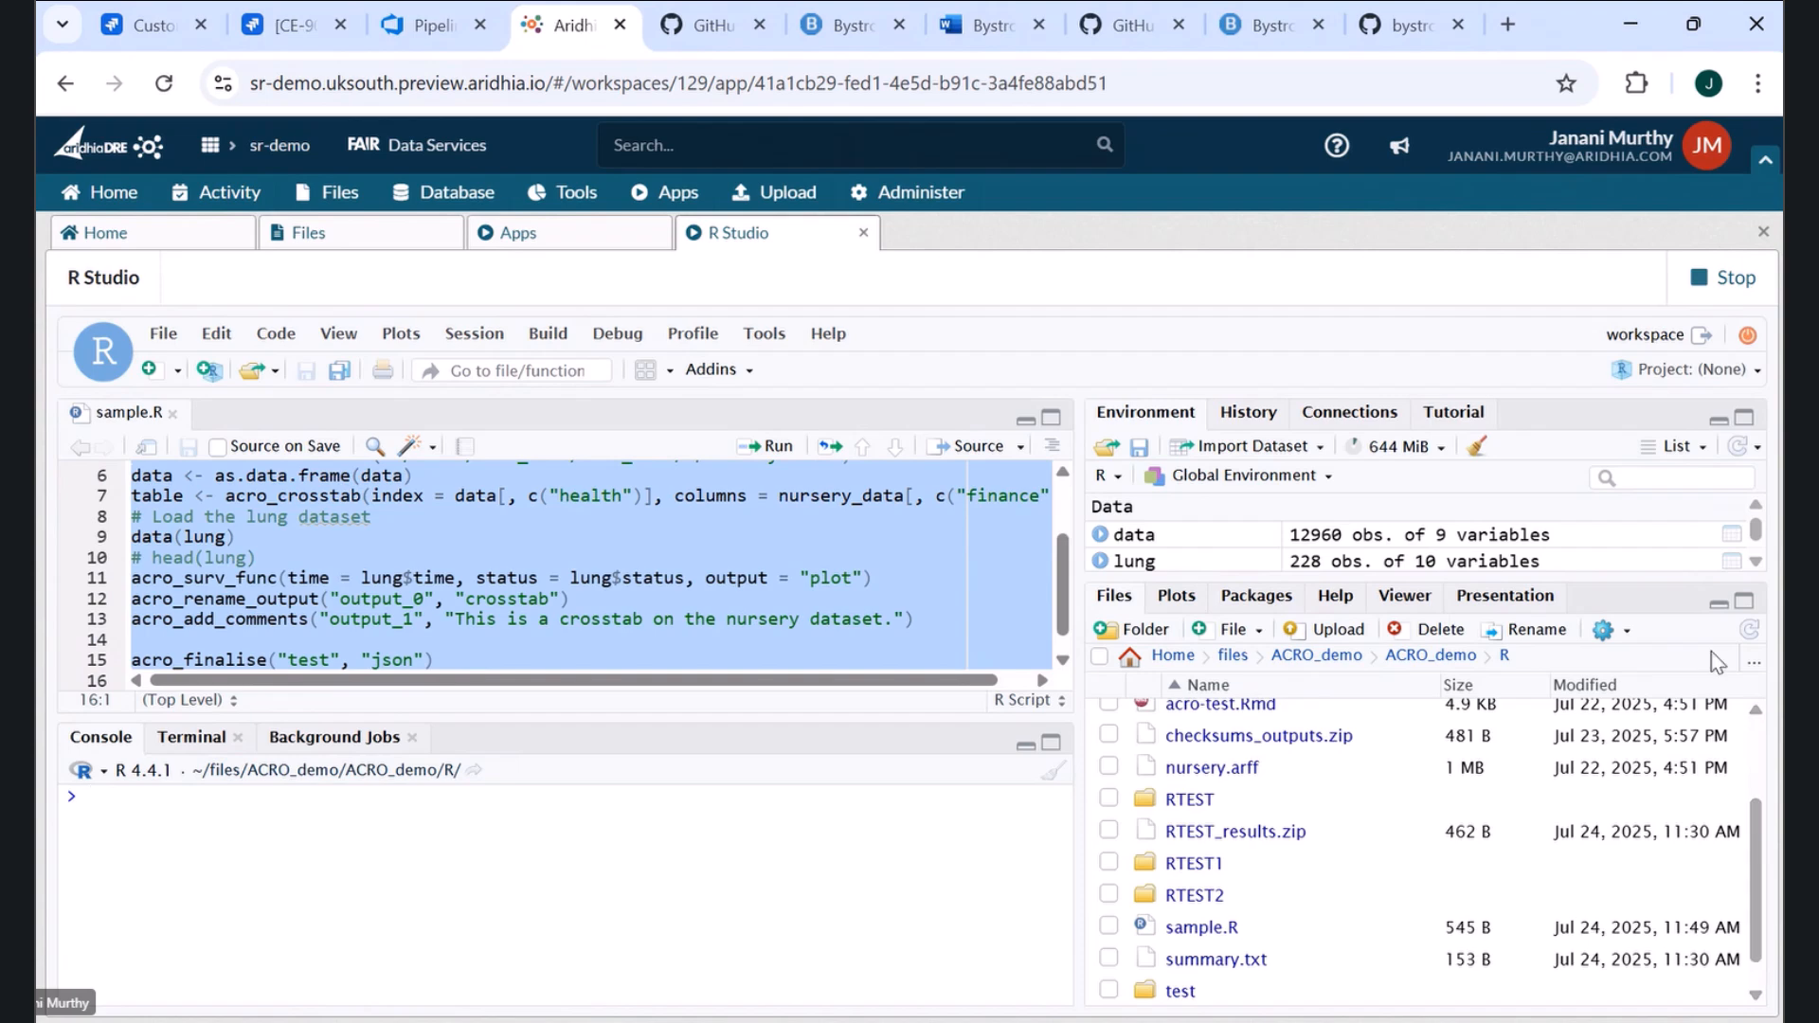
- Run the selected sample.R code and give "test experiment" as the reason for granting the exception
left_click(1748, 631)
scroll(1751, 858, "down", 2)
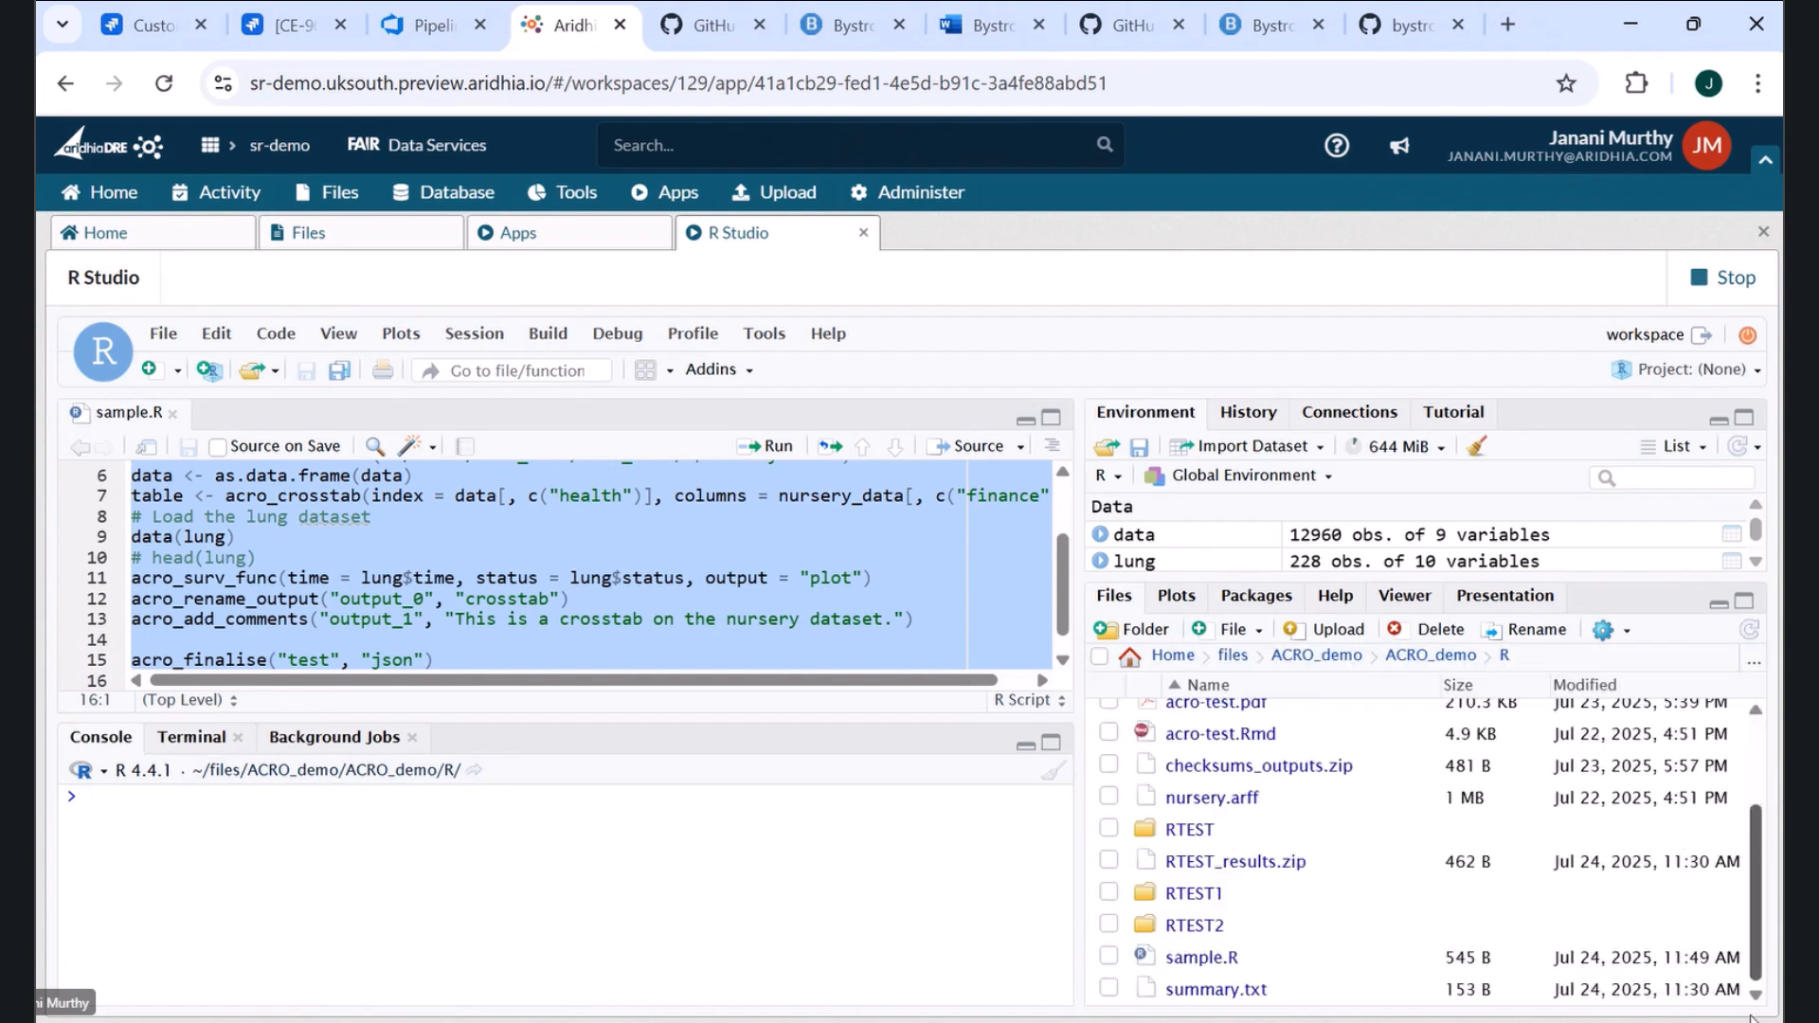
left_click(773, 451)
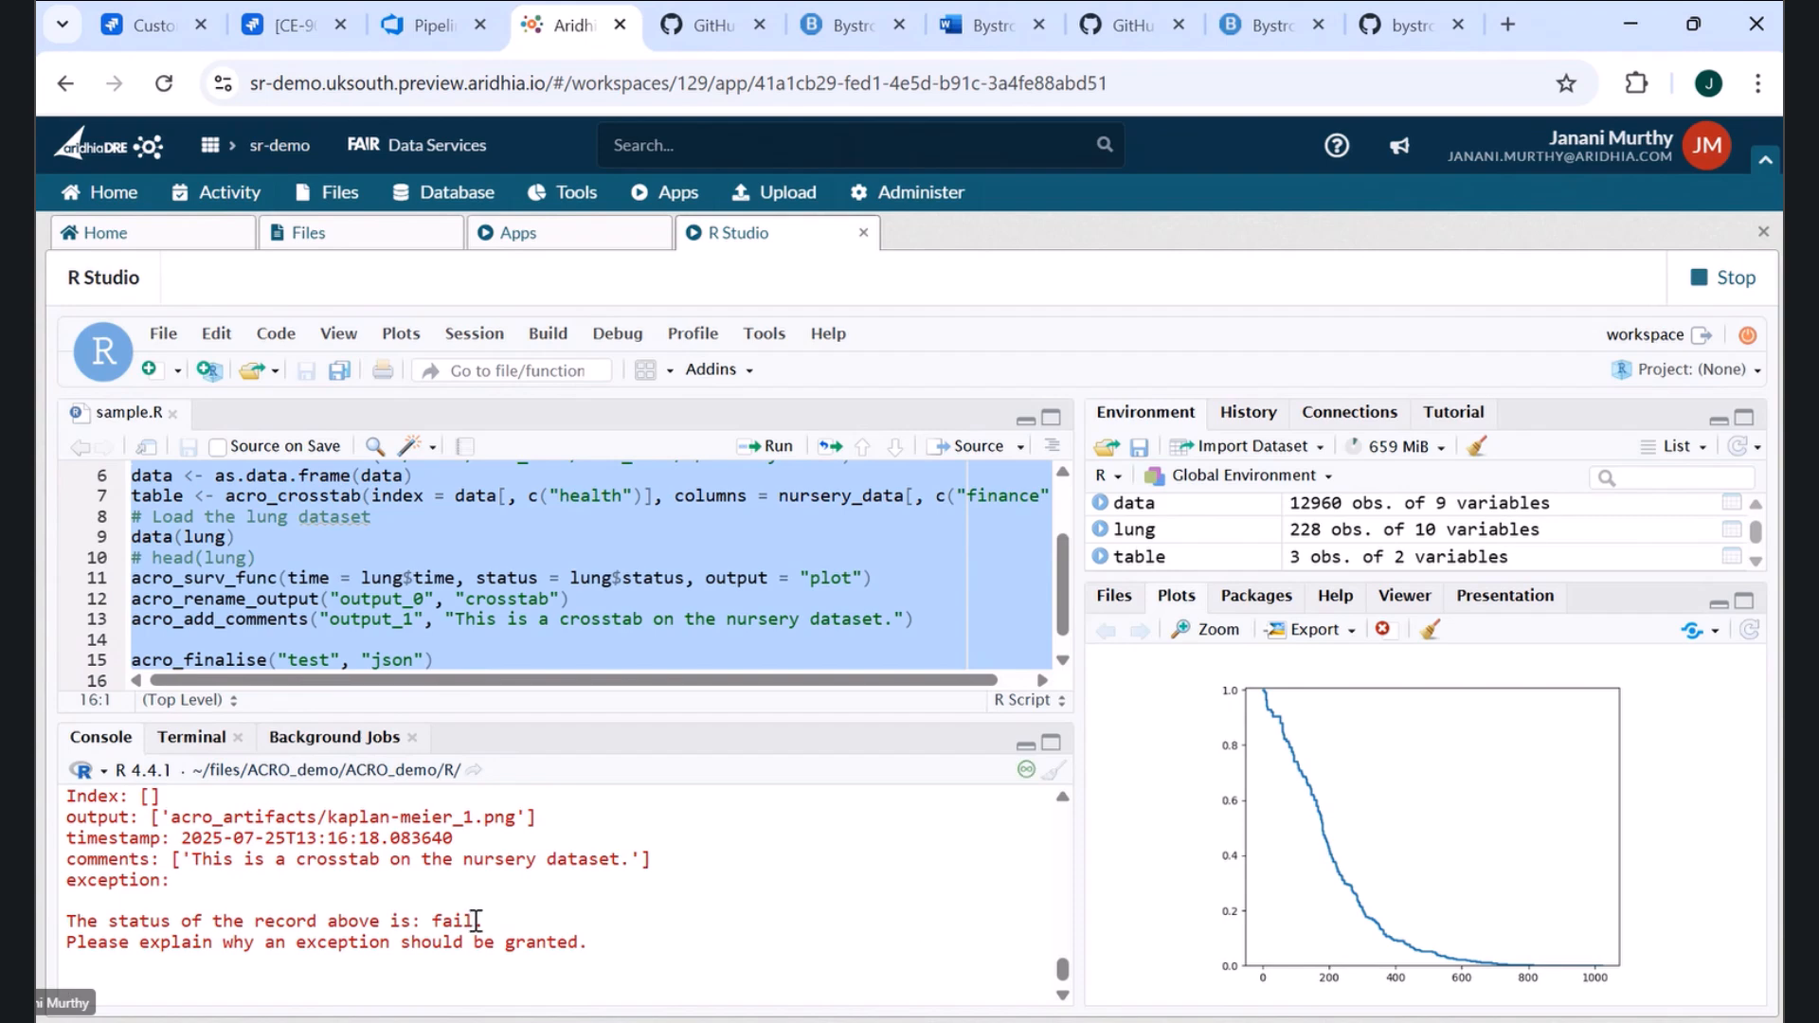
type("est experim")
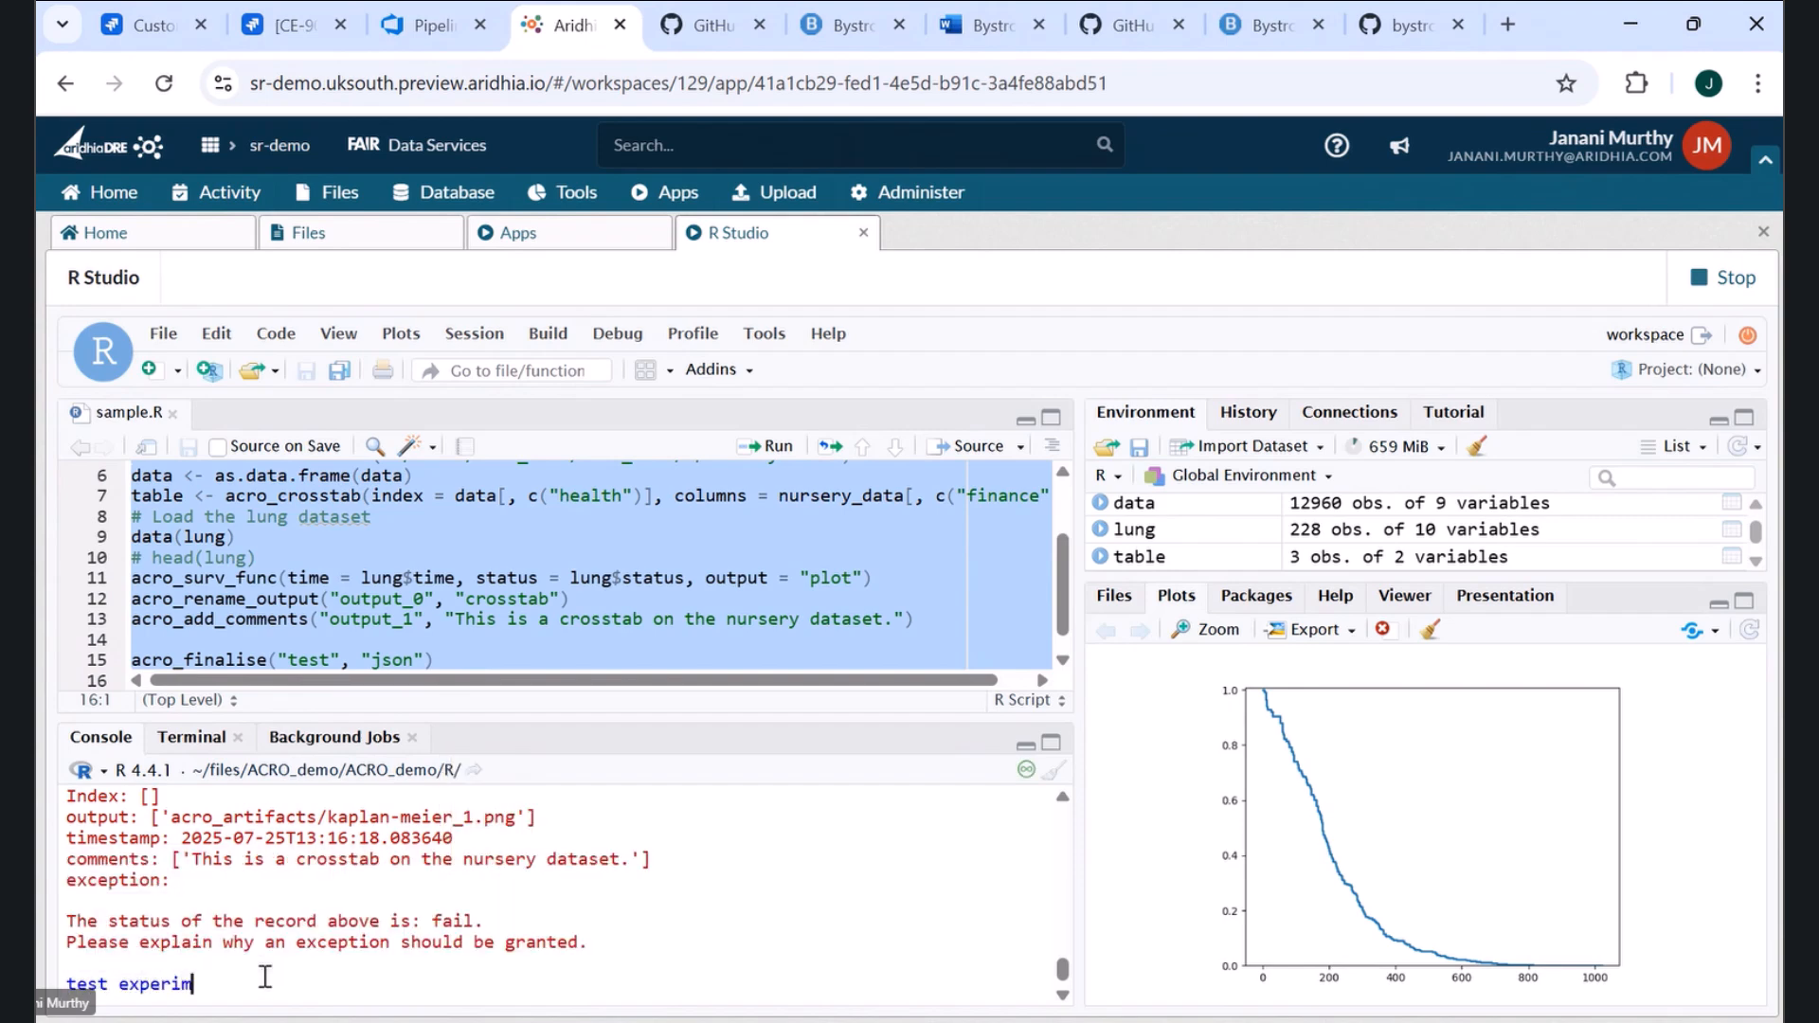
type("ent")
key("Return")
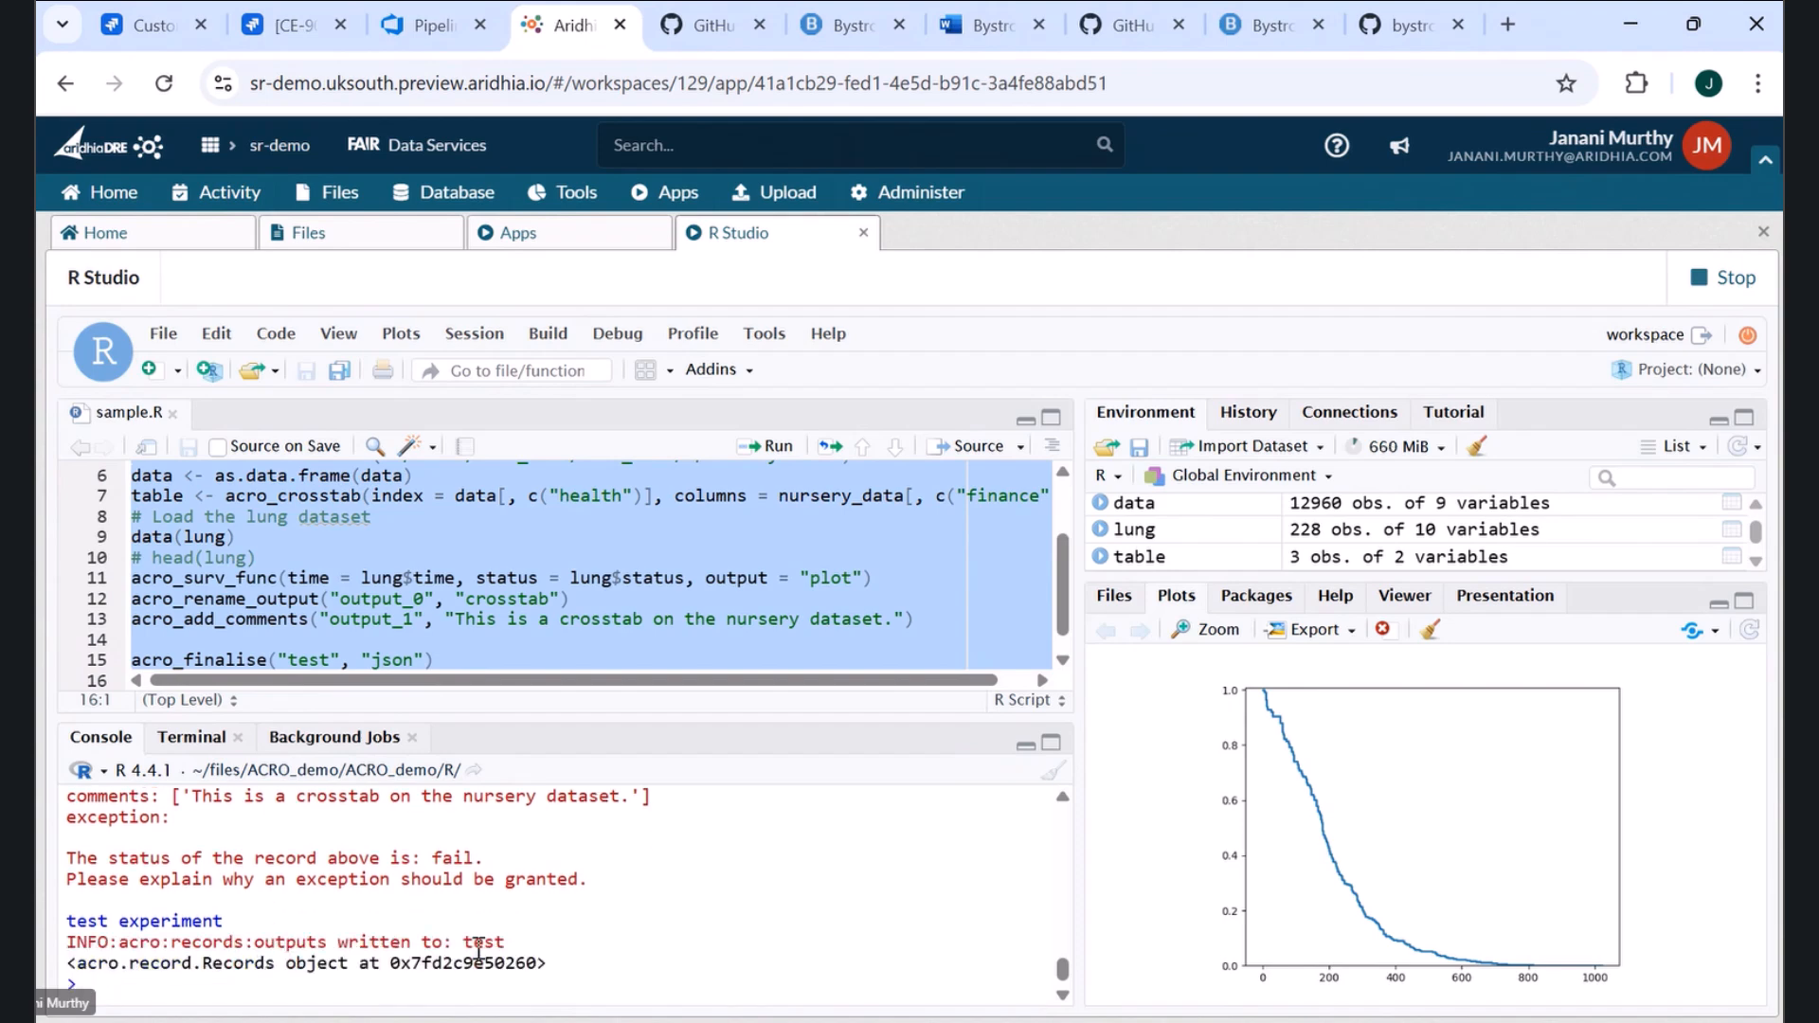
- Show the contents of the test output folder under ACRO_demo/ACRO_demo/R in the workspace files
left_click(360, 236)
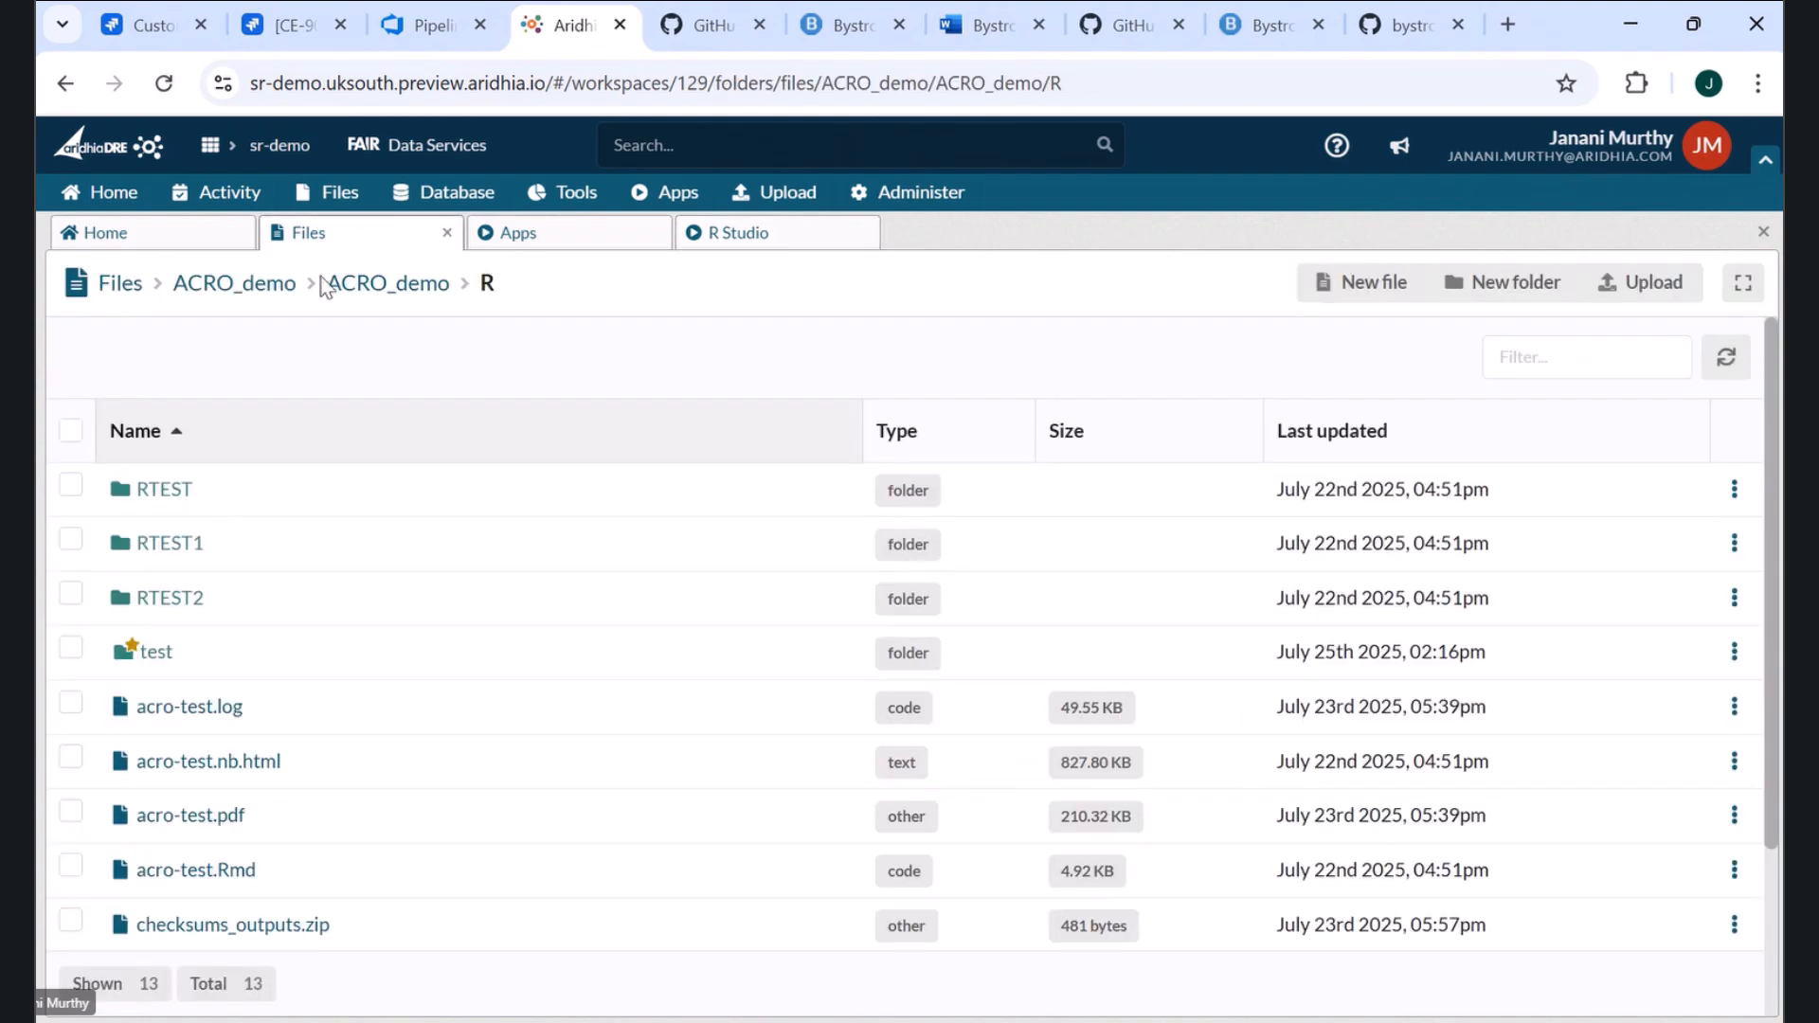
left_click(150, 663)
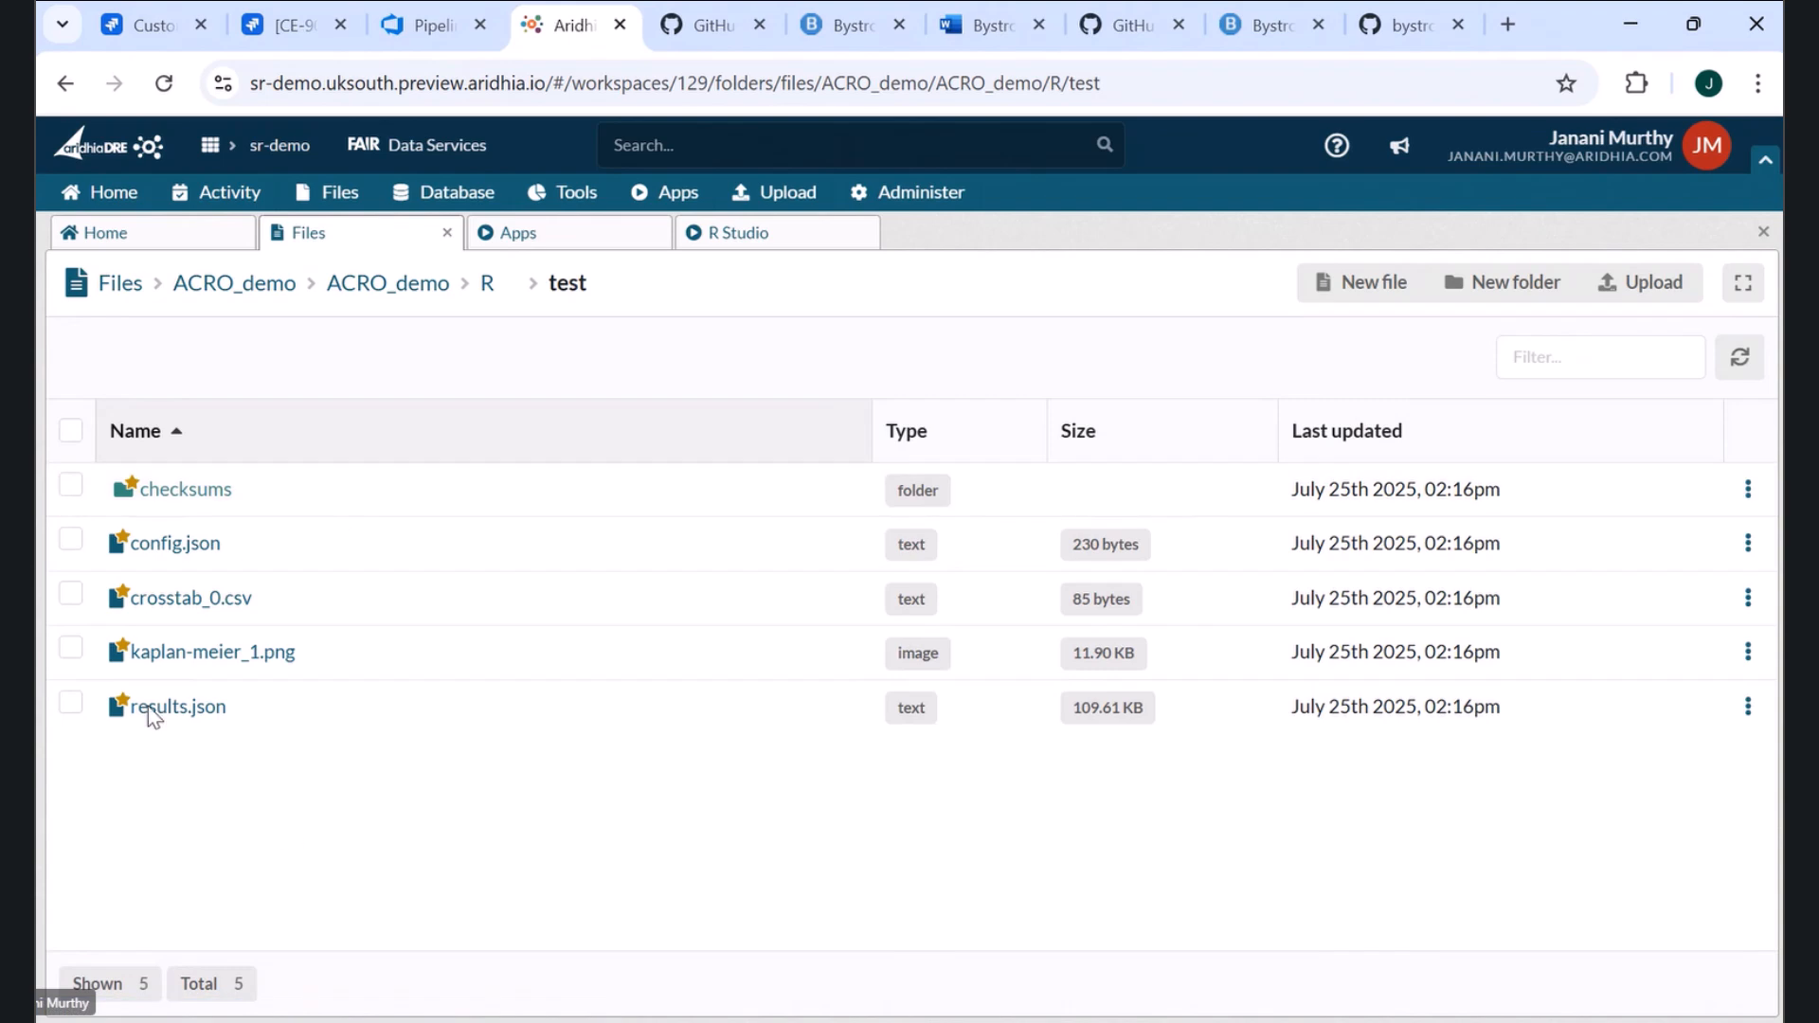
- Launch the Jupyter Notebook app and open test-nursery.ipynb from the ACRO_demo/ACRO_demo/Python folder
left_click(555, 238)
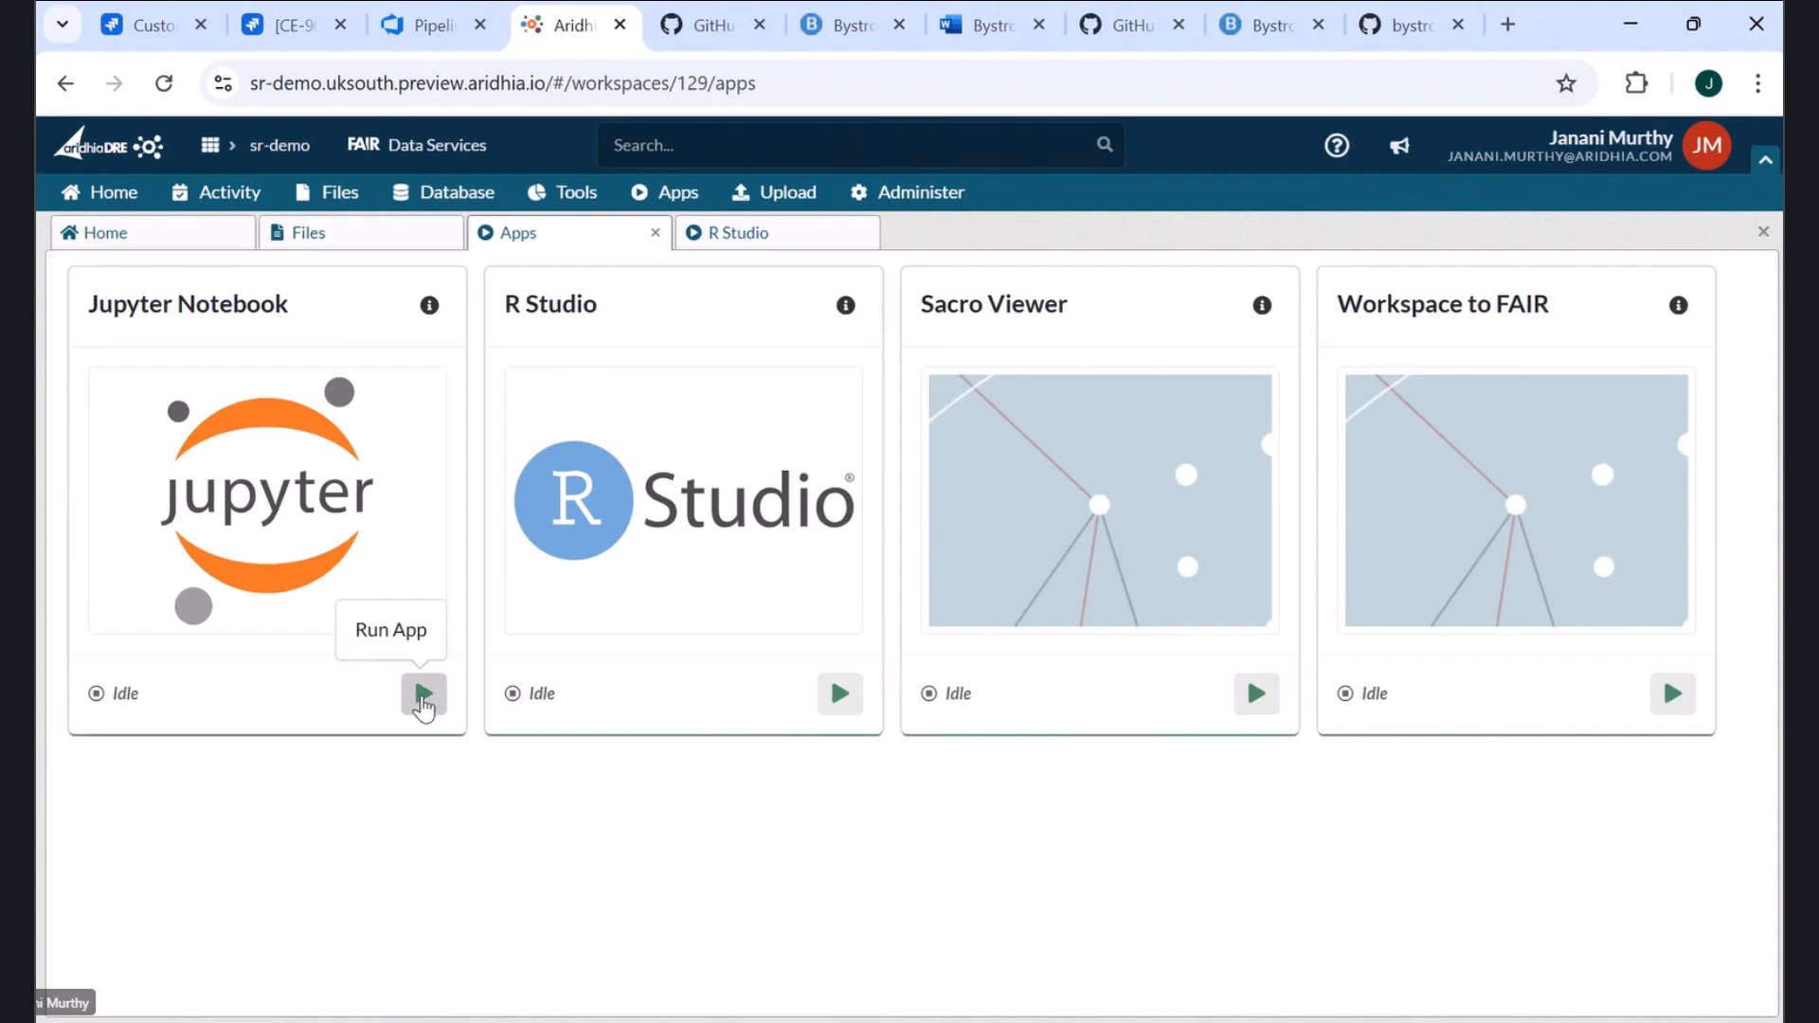
left_click(424, 695)
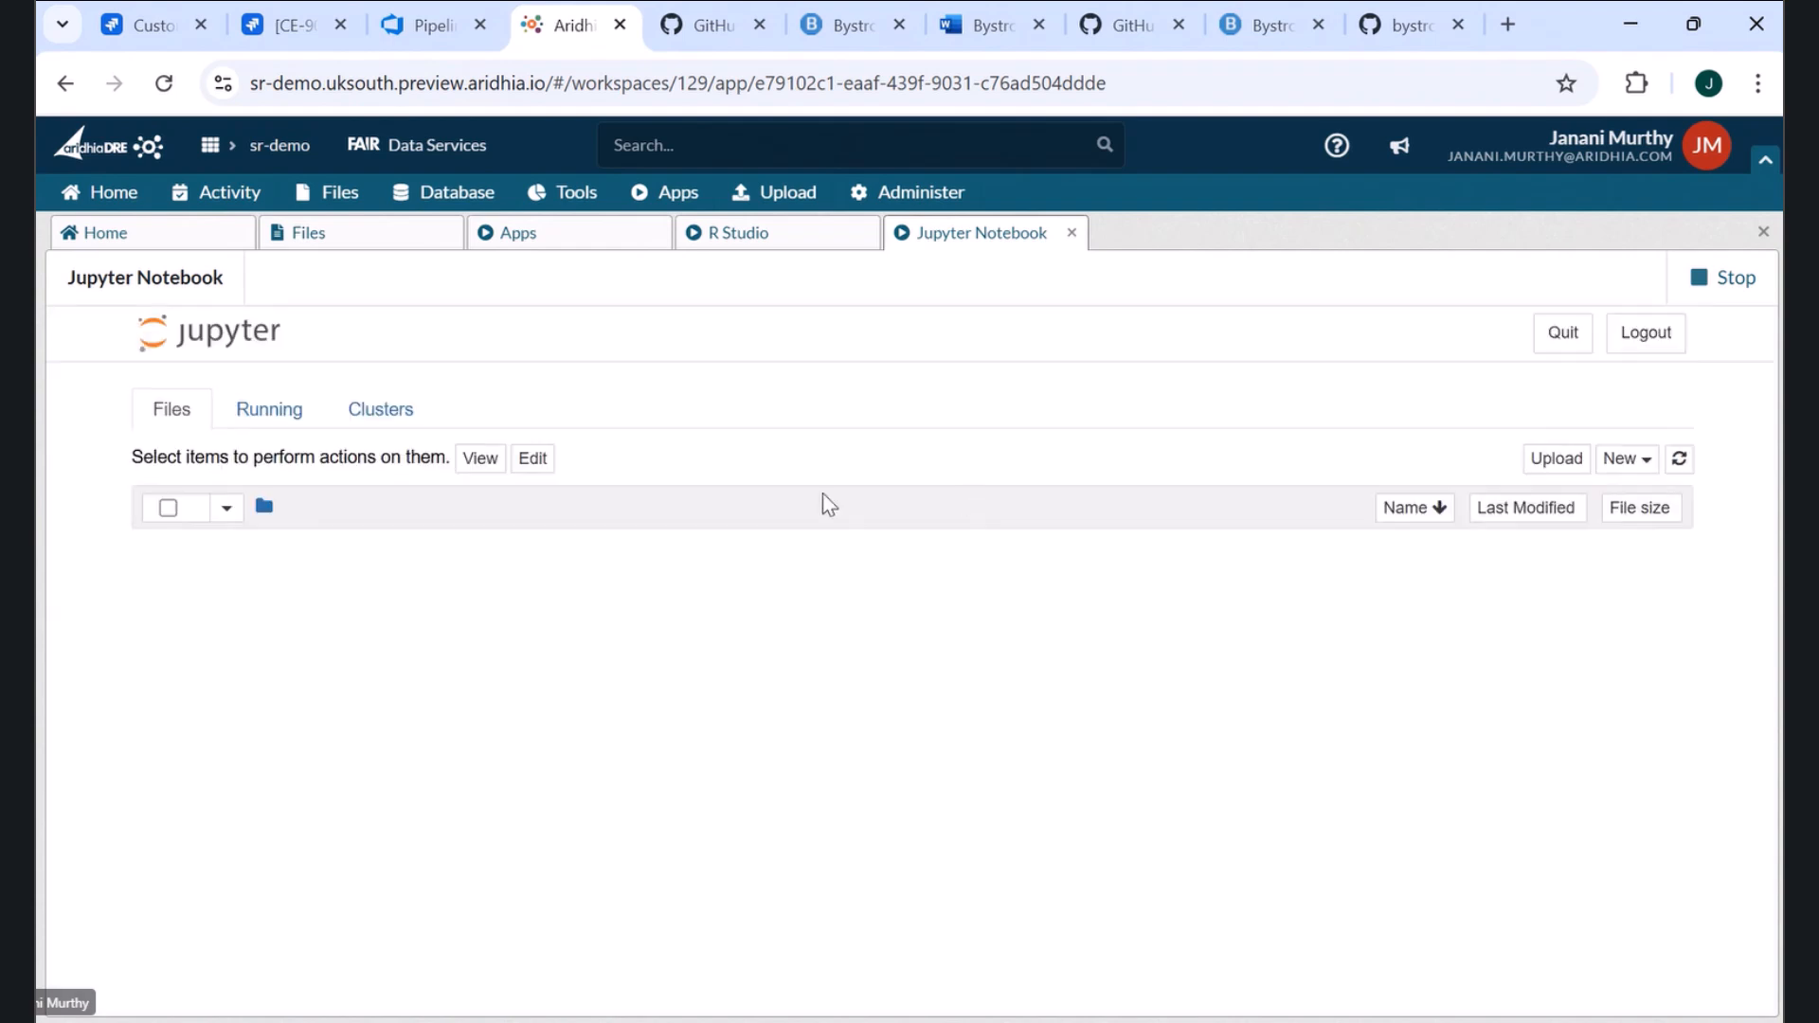
left_click(264, 549)
left_click(284, 594)
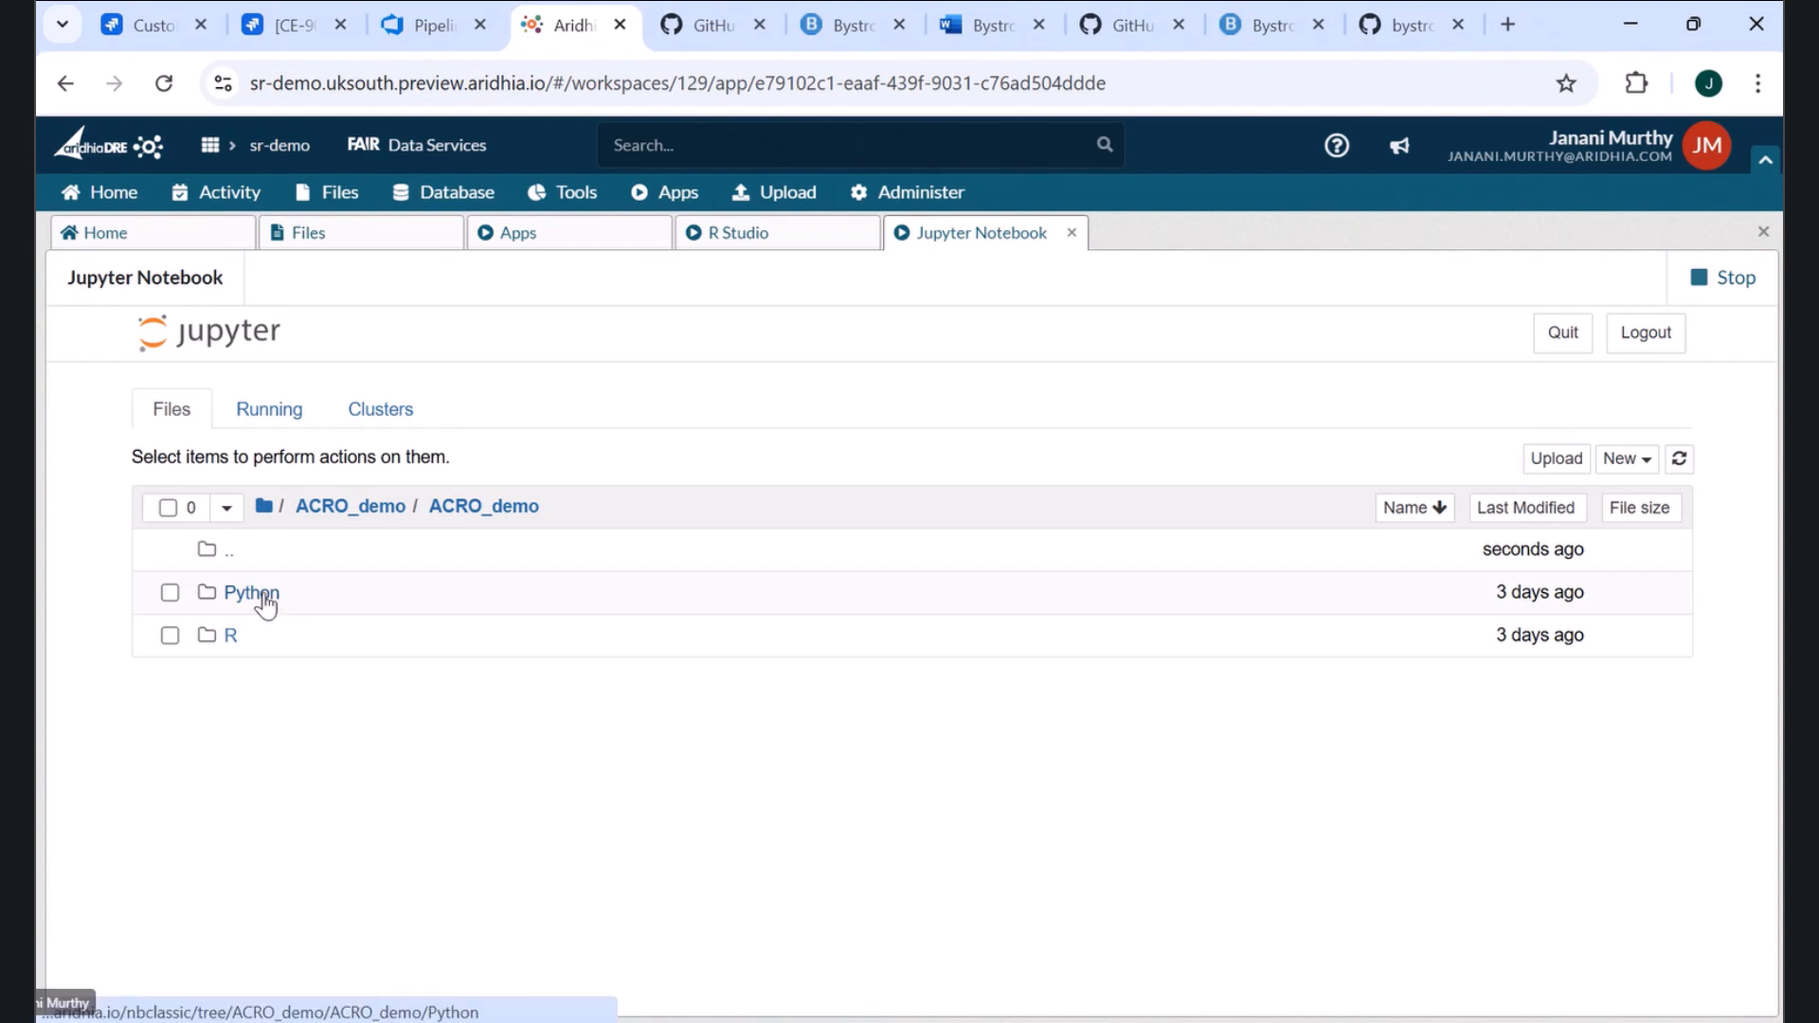
left_click(263, 599)
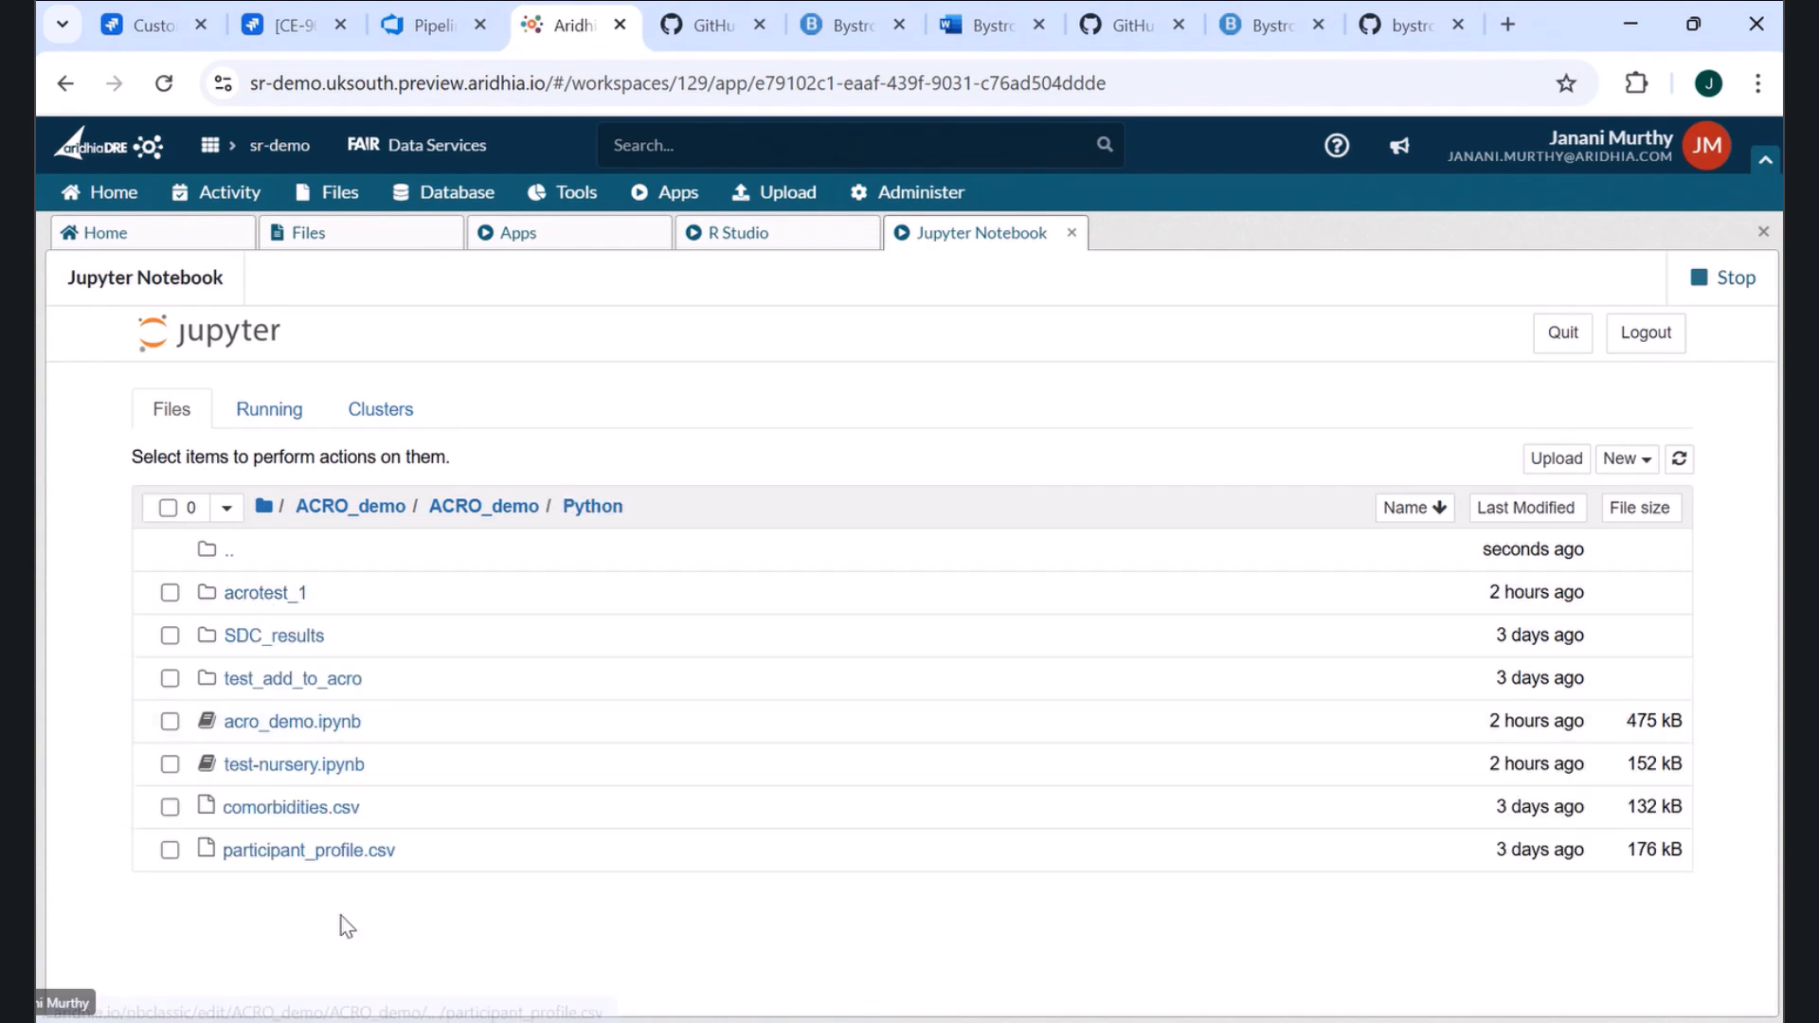
left_click(302, 765)
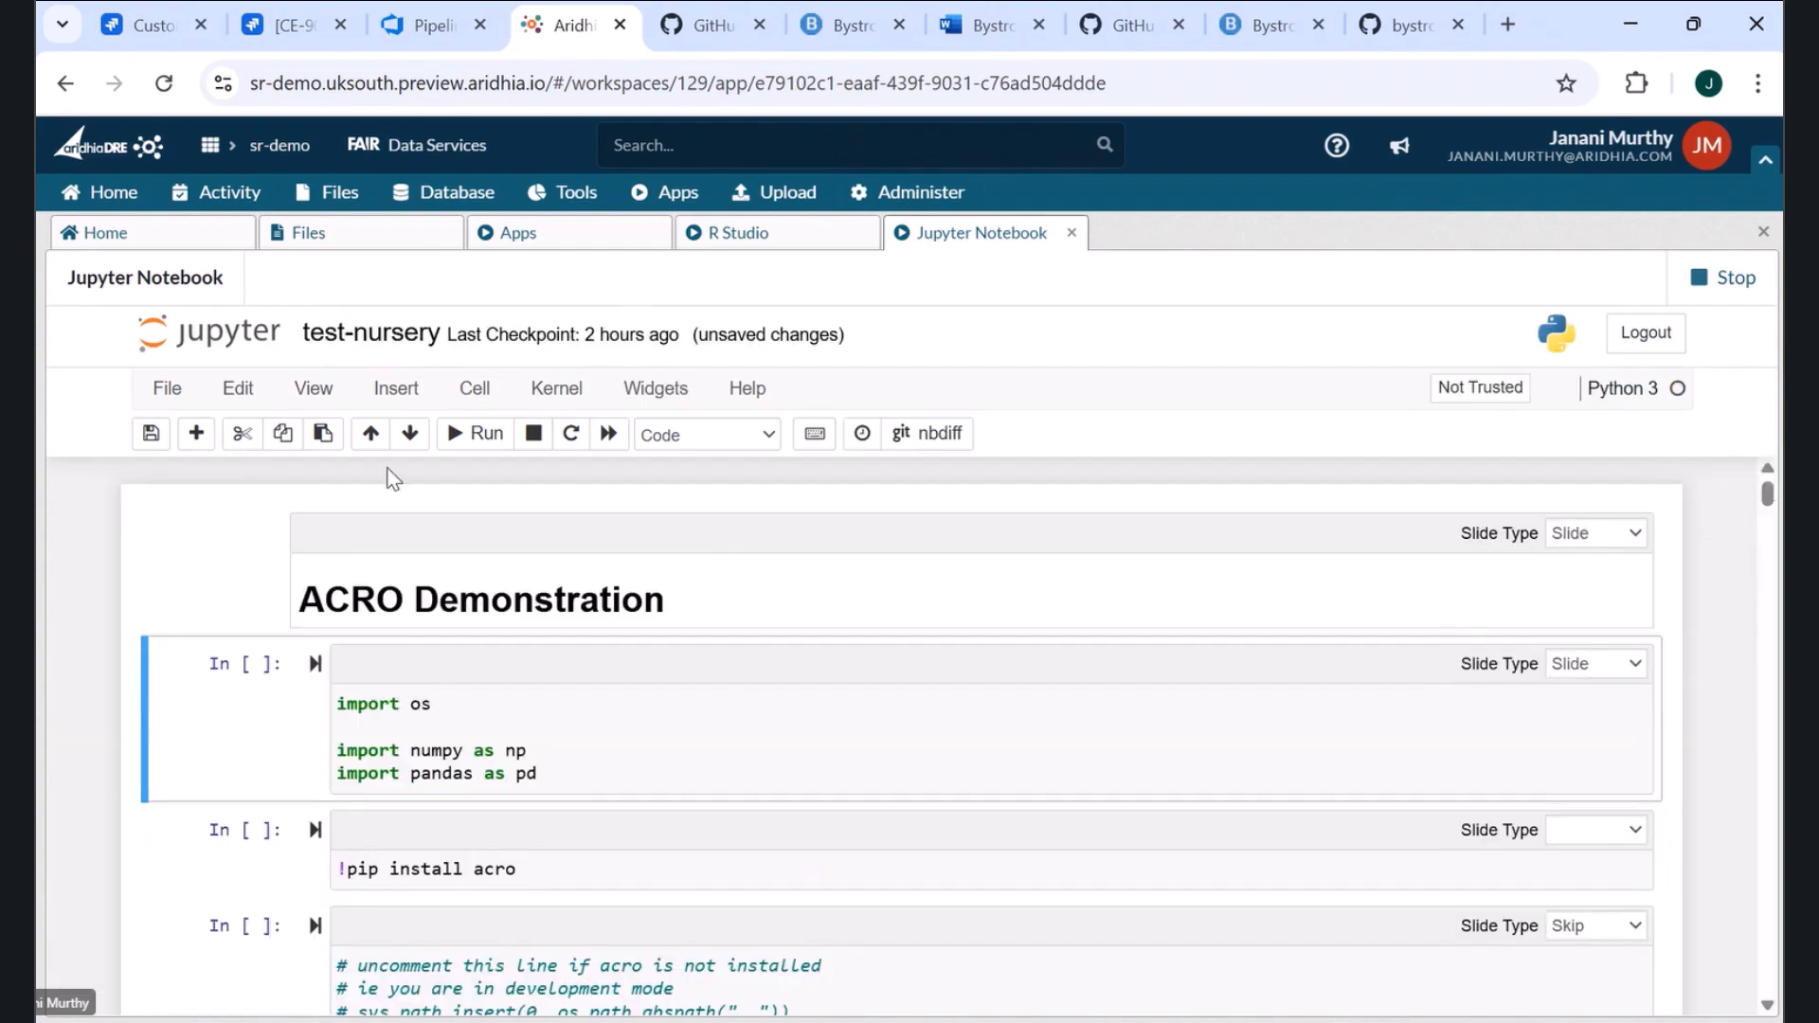
- Run the test-nursery cells that import the libraries, install acro and instantiate ACRO with suppress=True
left_click(480, 434)
left_click(479, 434)
scroll(554, 901, "down", 10)
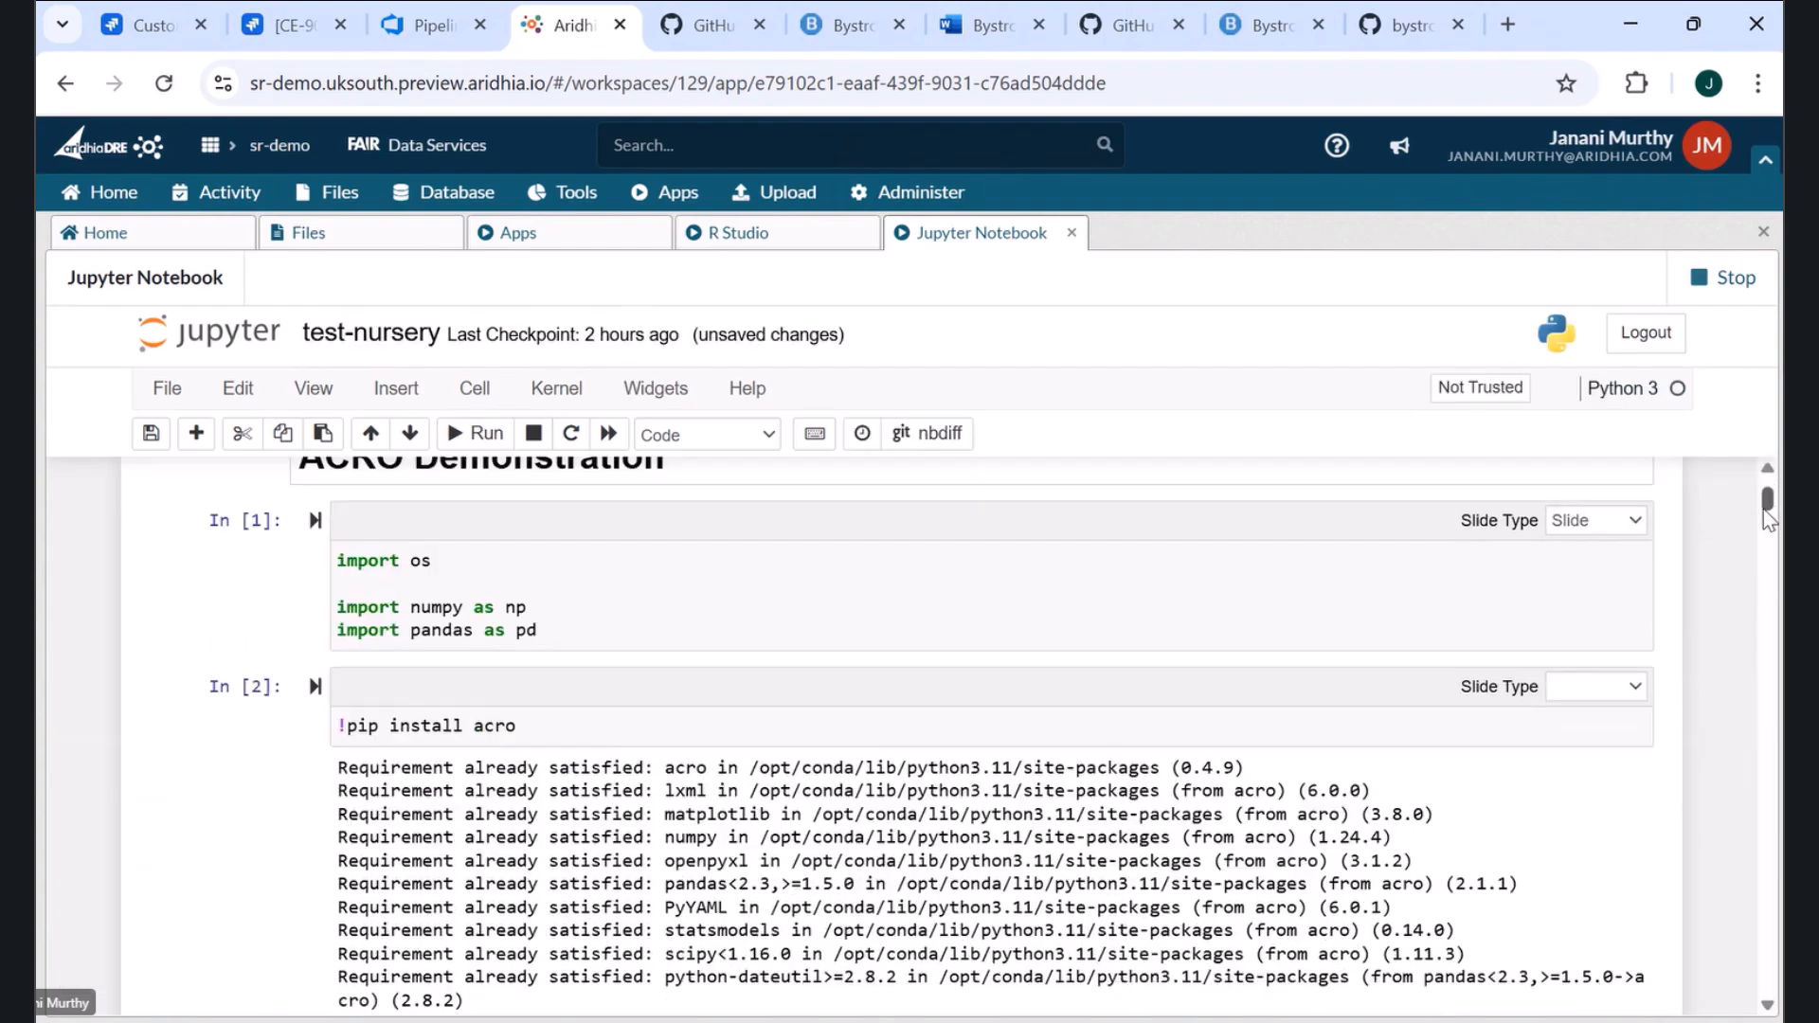
left_click(479, 434)
left_click(479, 434)
left_click(479, 434)
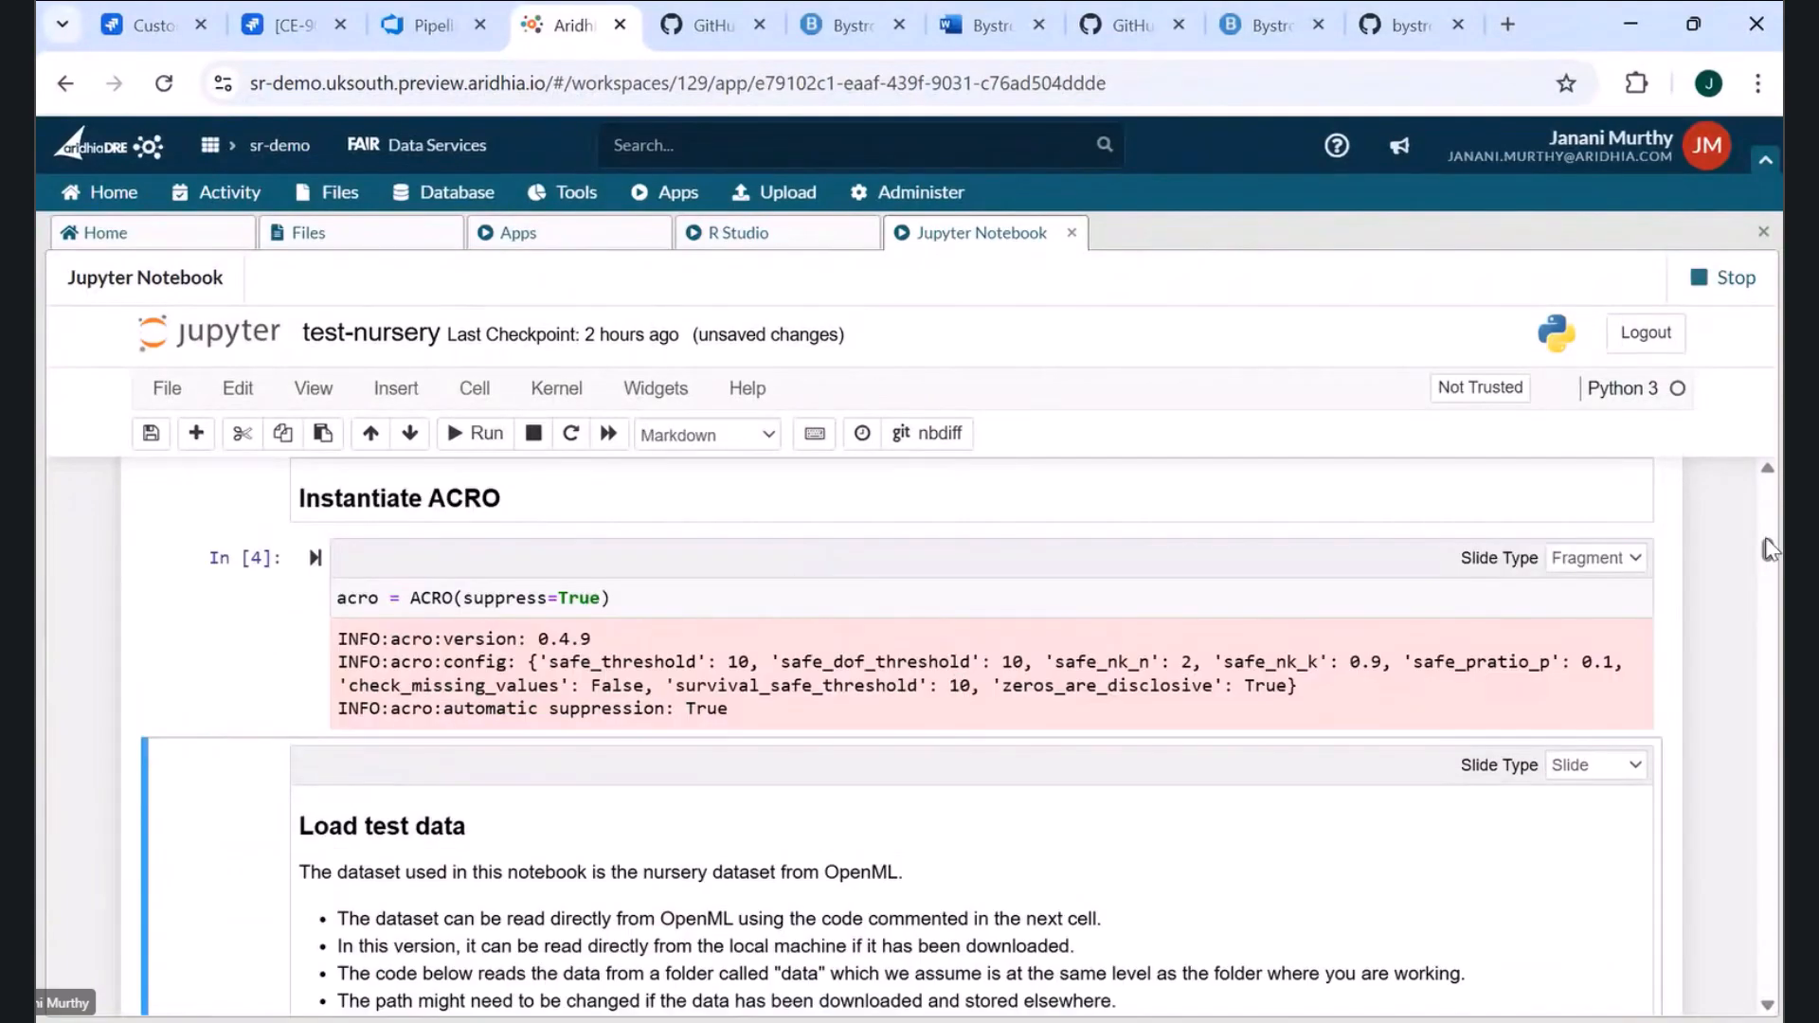
- Run the cells that load nursery.arff into a dataframe and convert its children column to numeric values
scroll(1040, 755, "down", 6)
left_click(1040, 755)
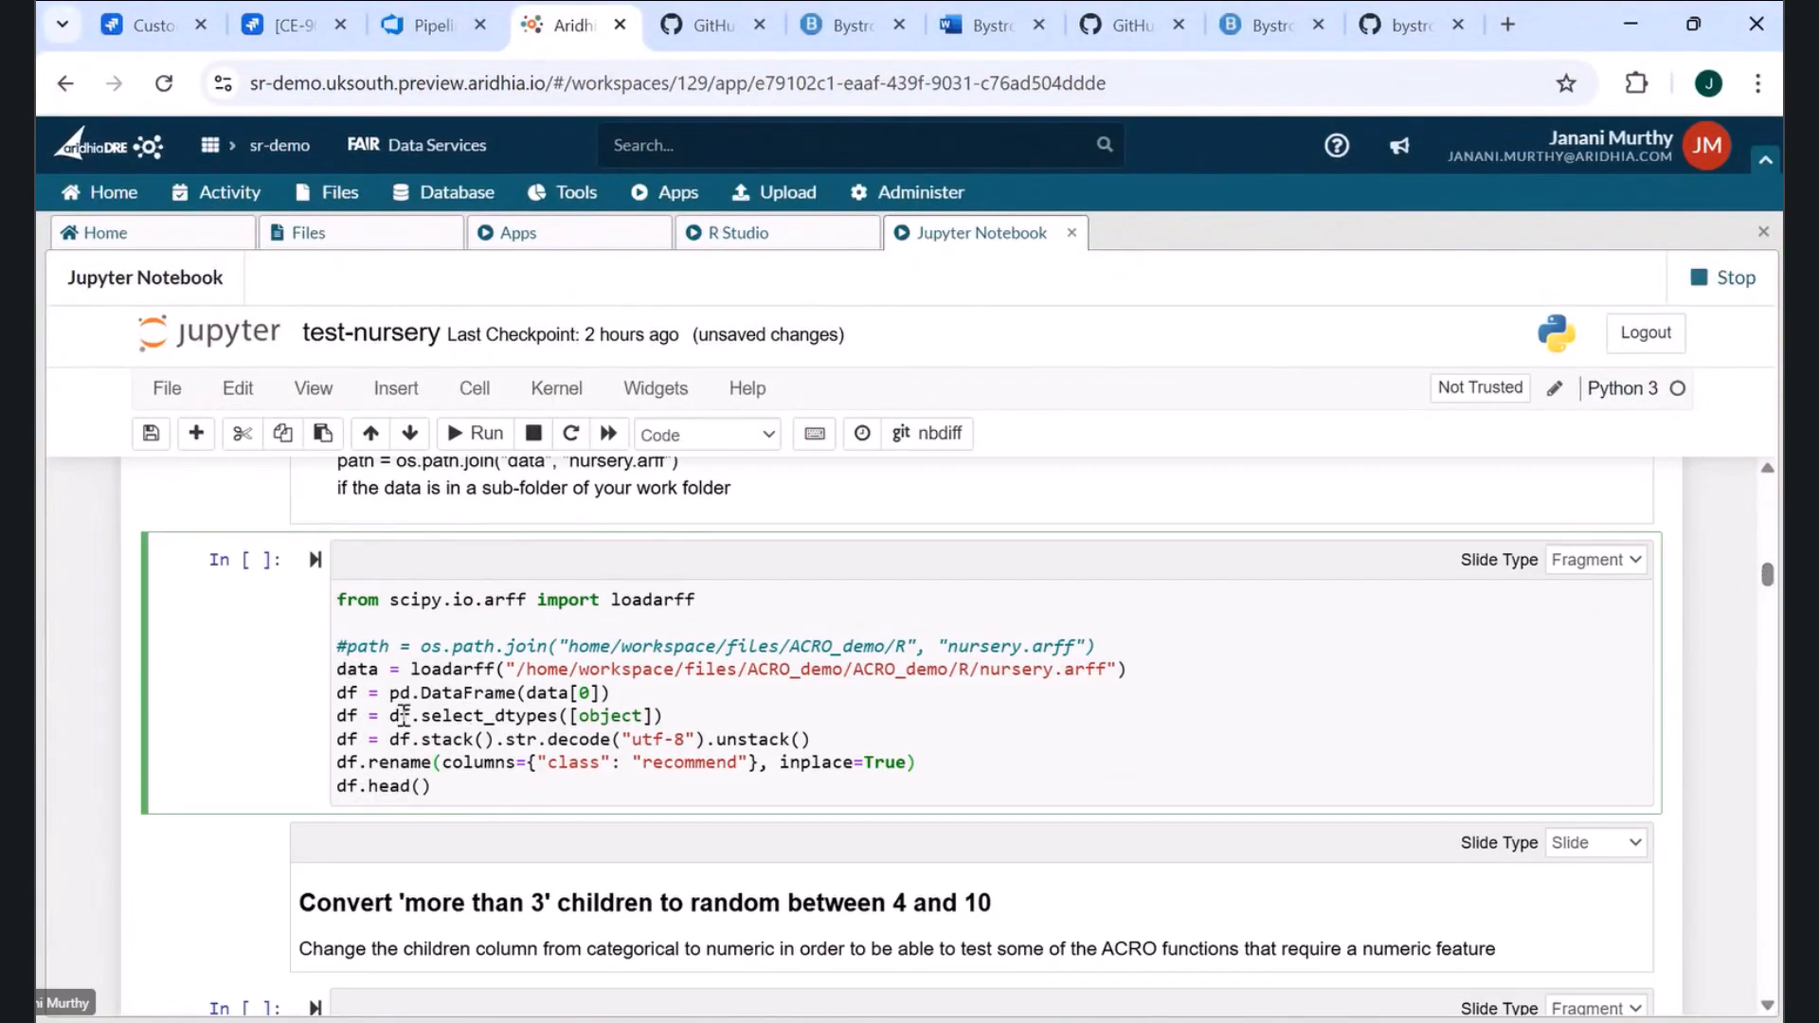
left_click(479, 434)
key("shift+Return")
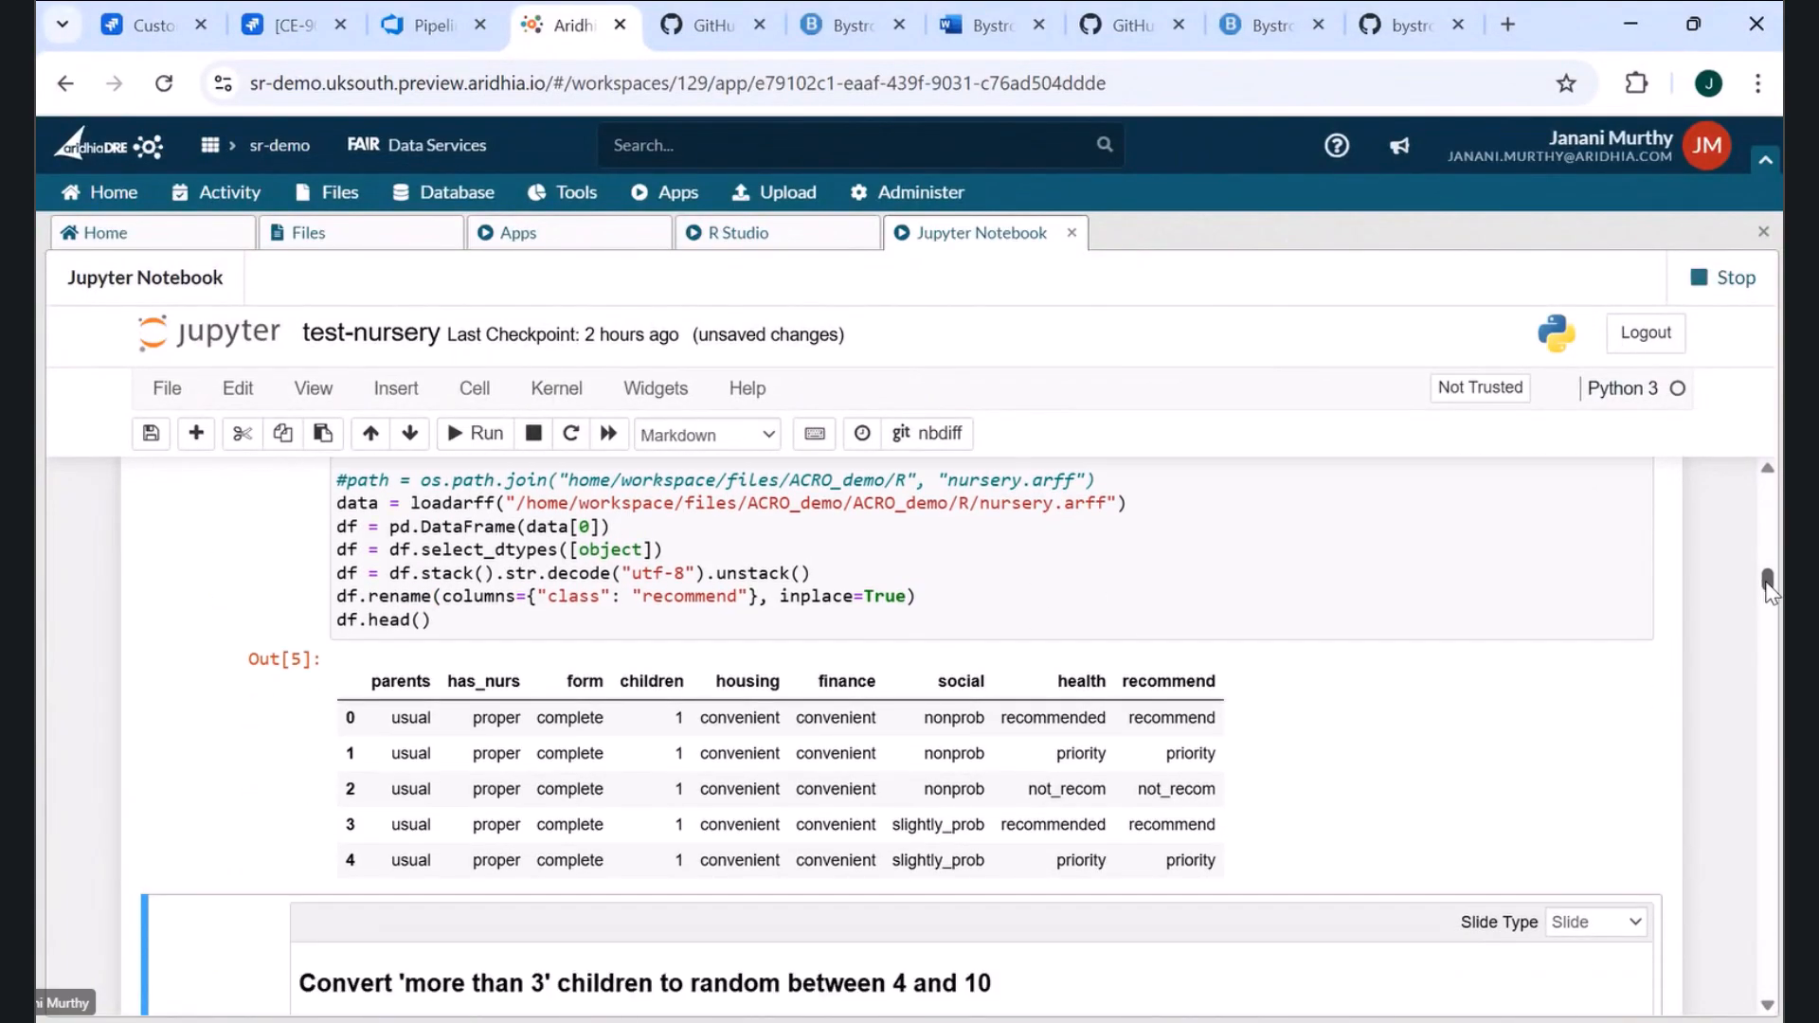
key("shift+Return")
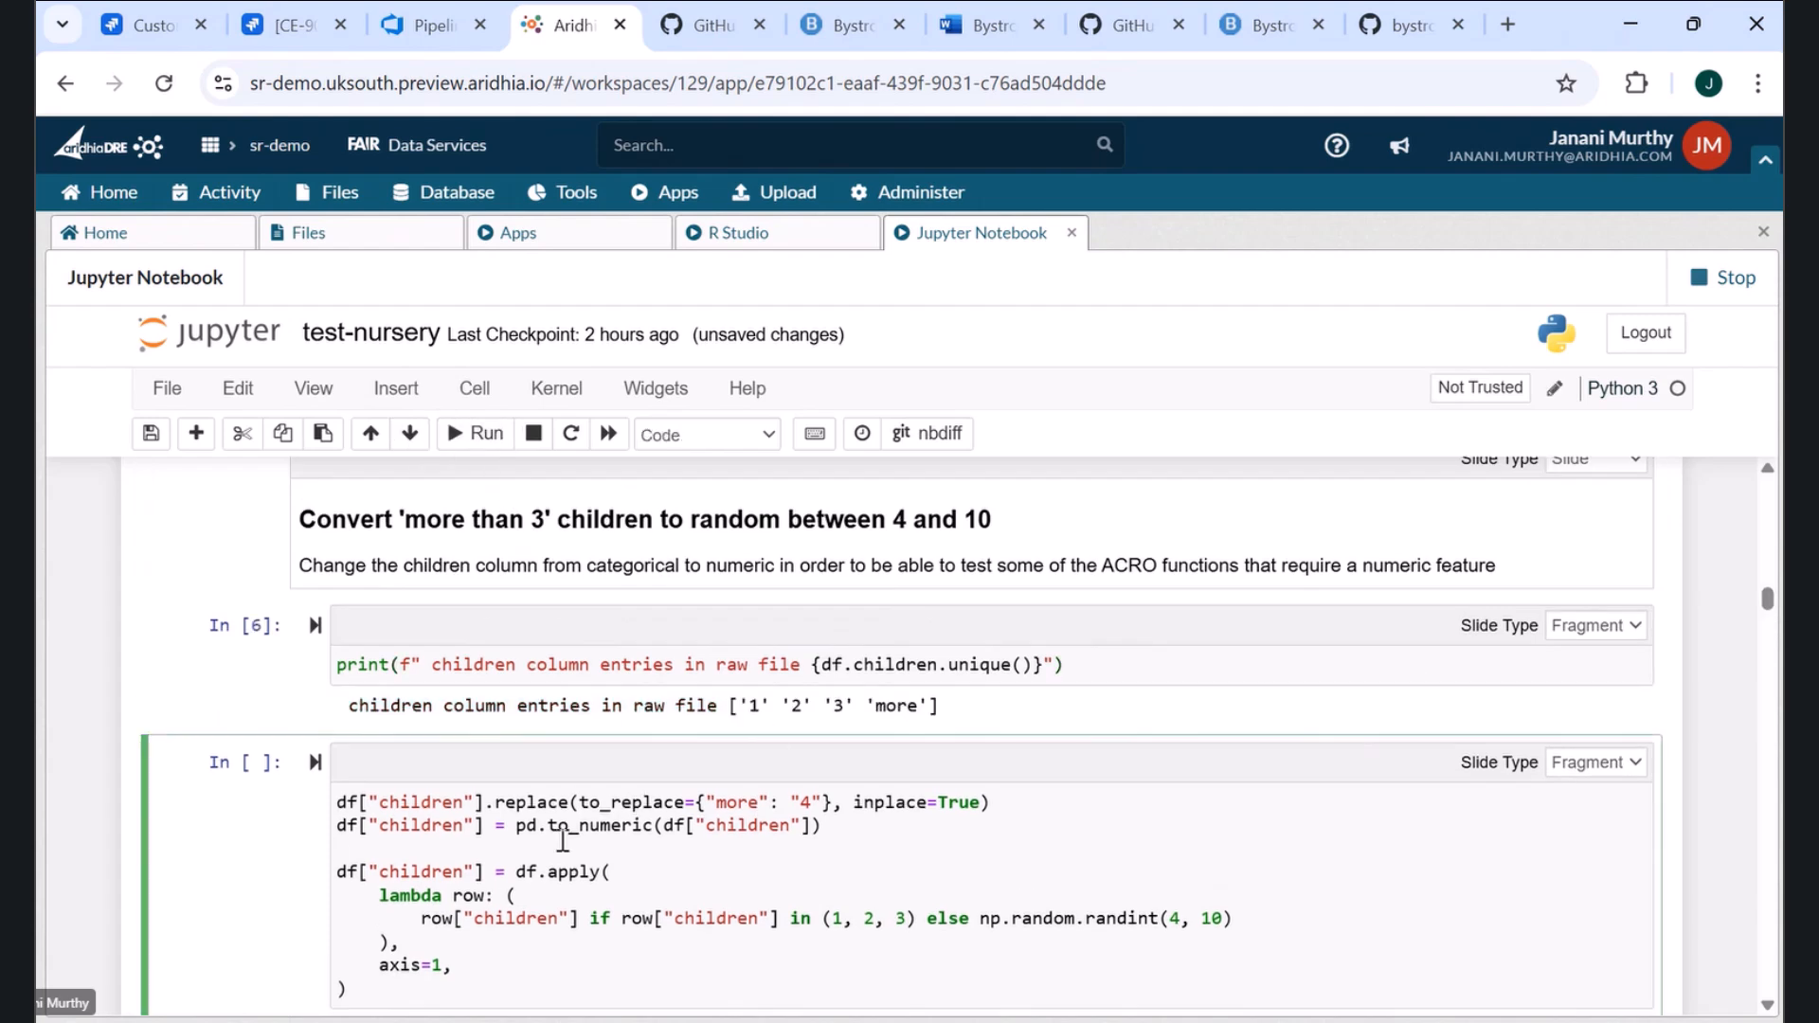
left_click(480, 434)
- Run the pandas crosstab and the ACRO crosstab of recommend against parents, and compare their output tables
left_click_drag(1768, 620, 1768, 640)
left_click(946, 695)
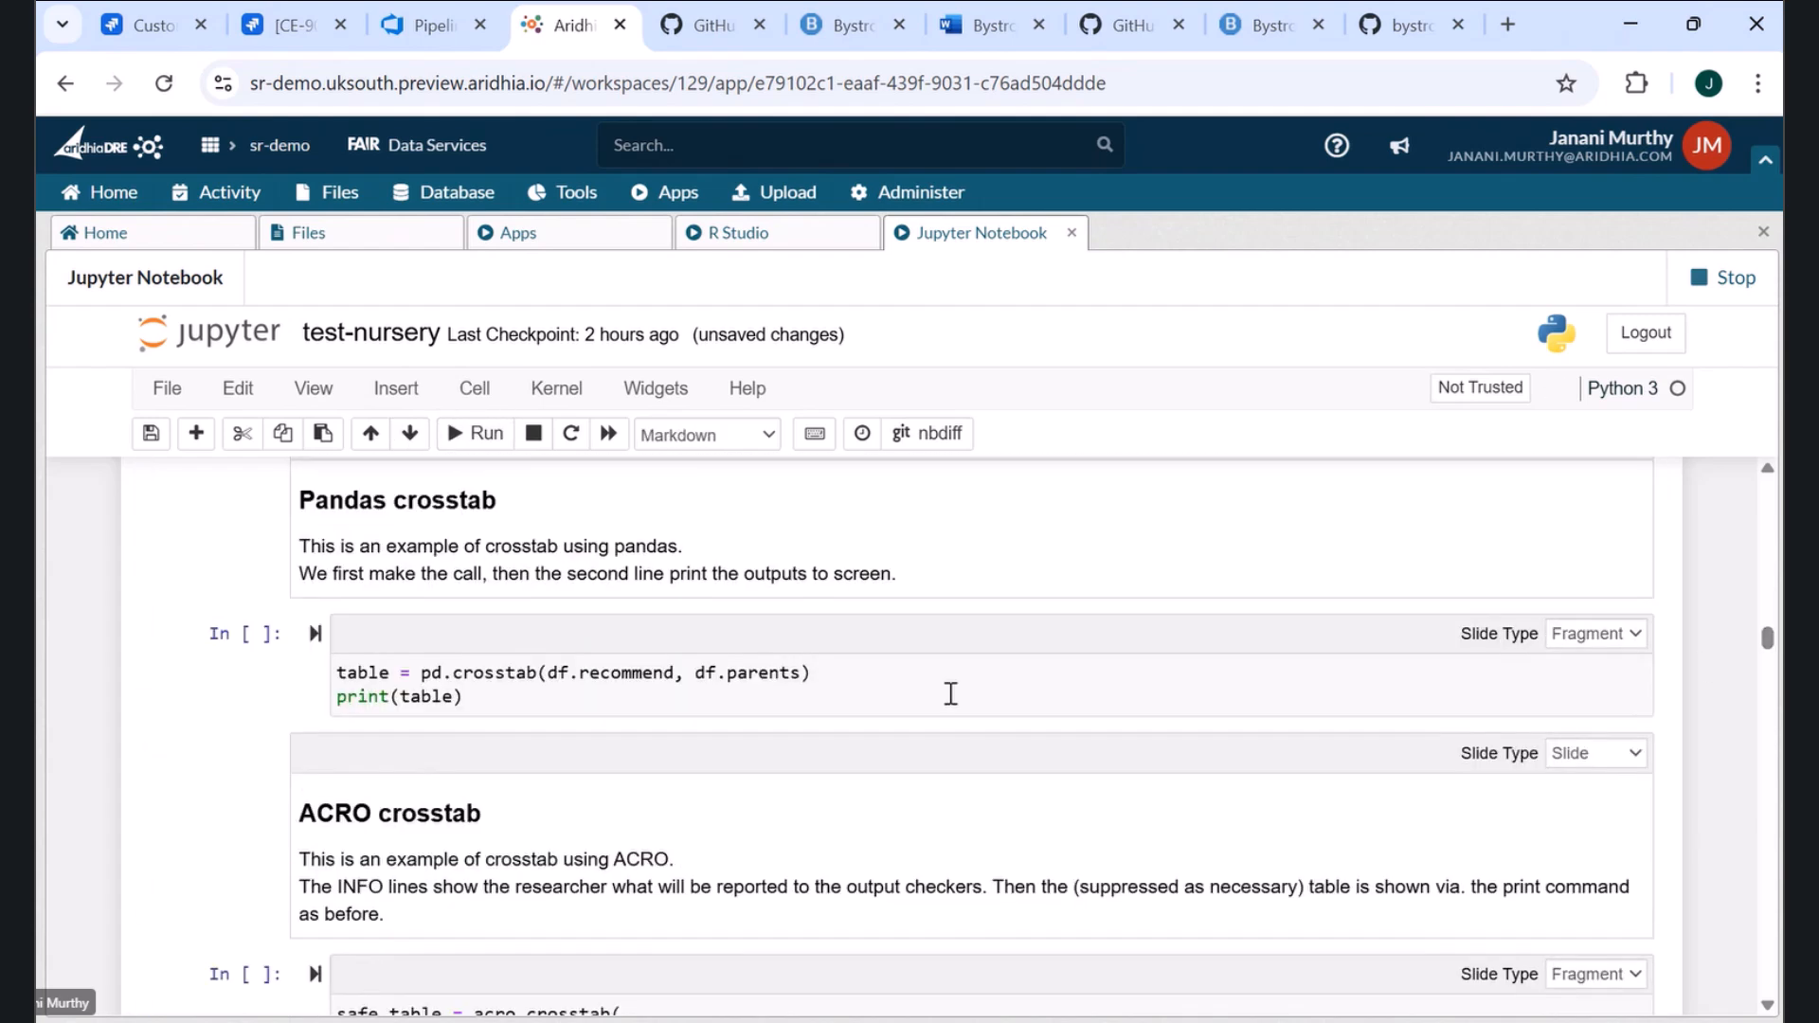
left_click(480, 434)
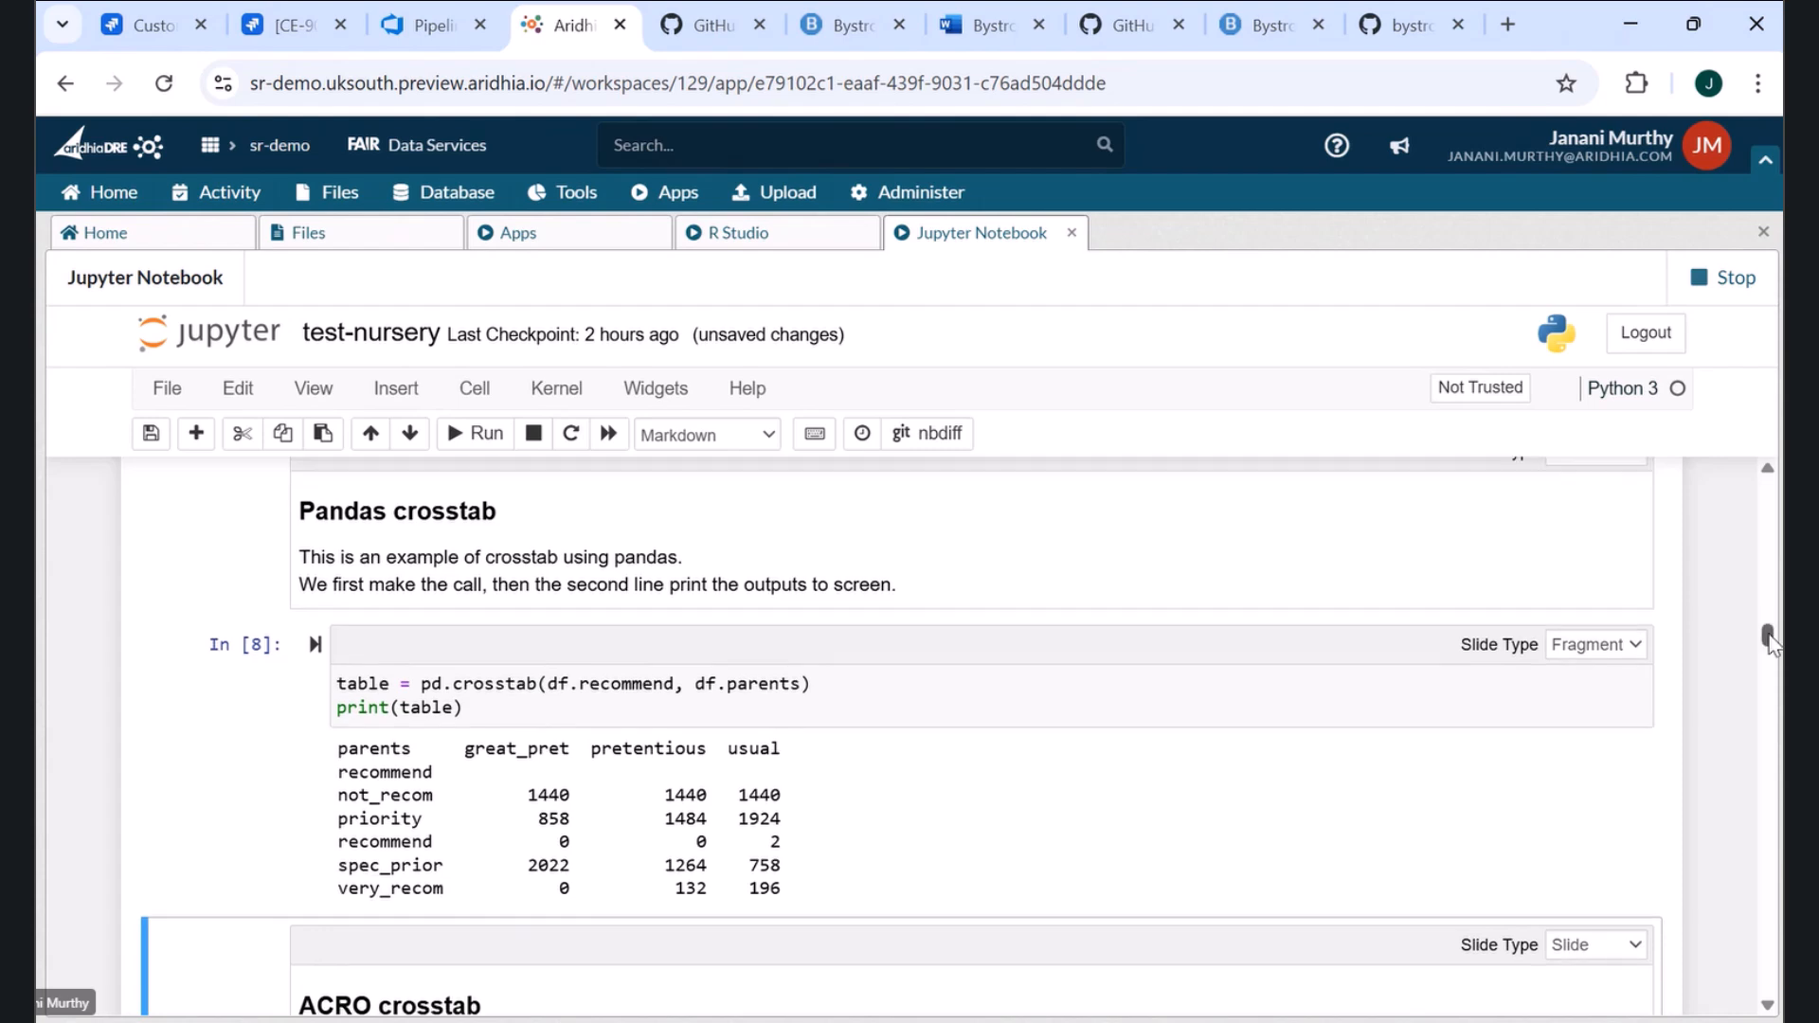
key("shift+Return")
key("shift+Return")
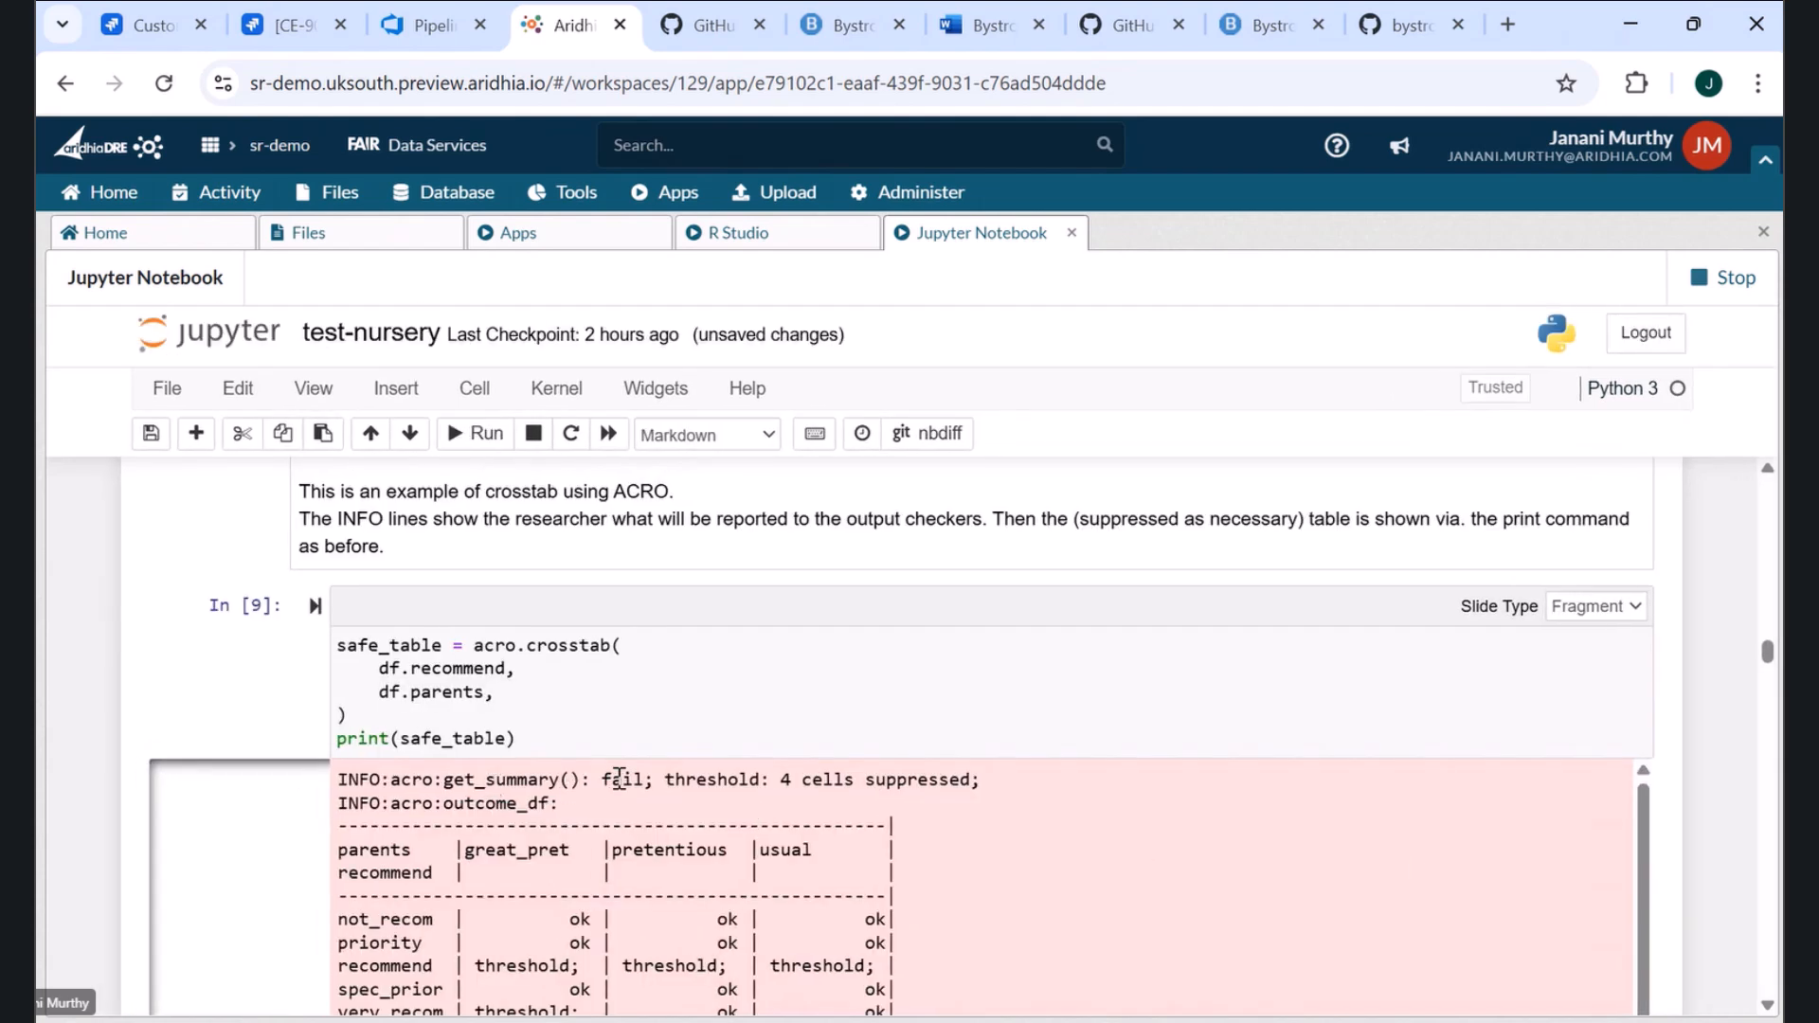
scroll(474, 805, "down", 5)
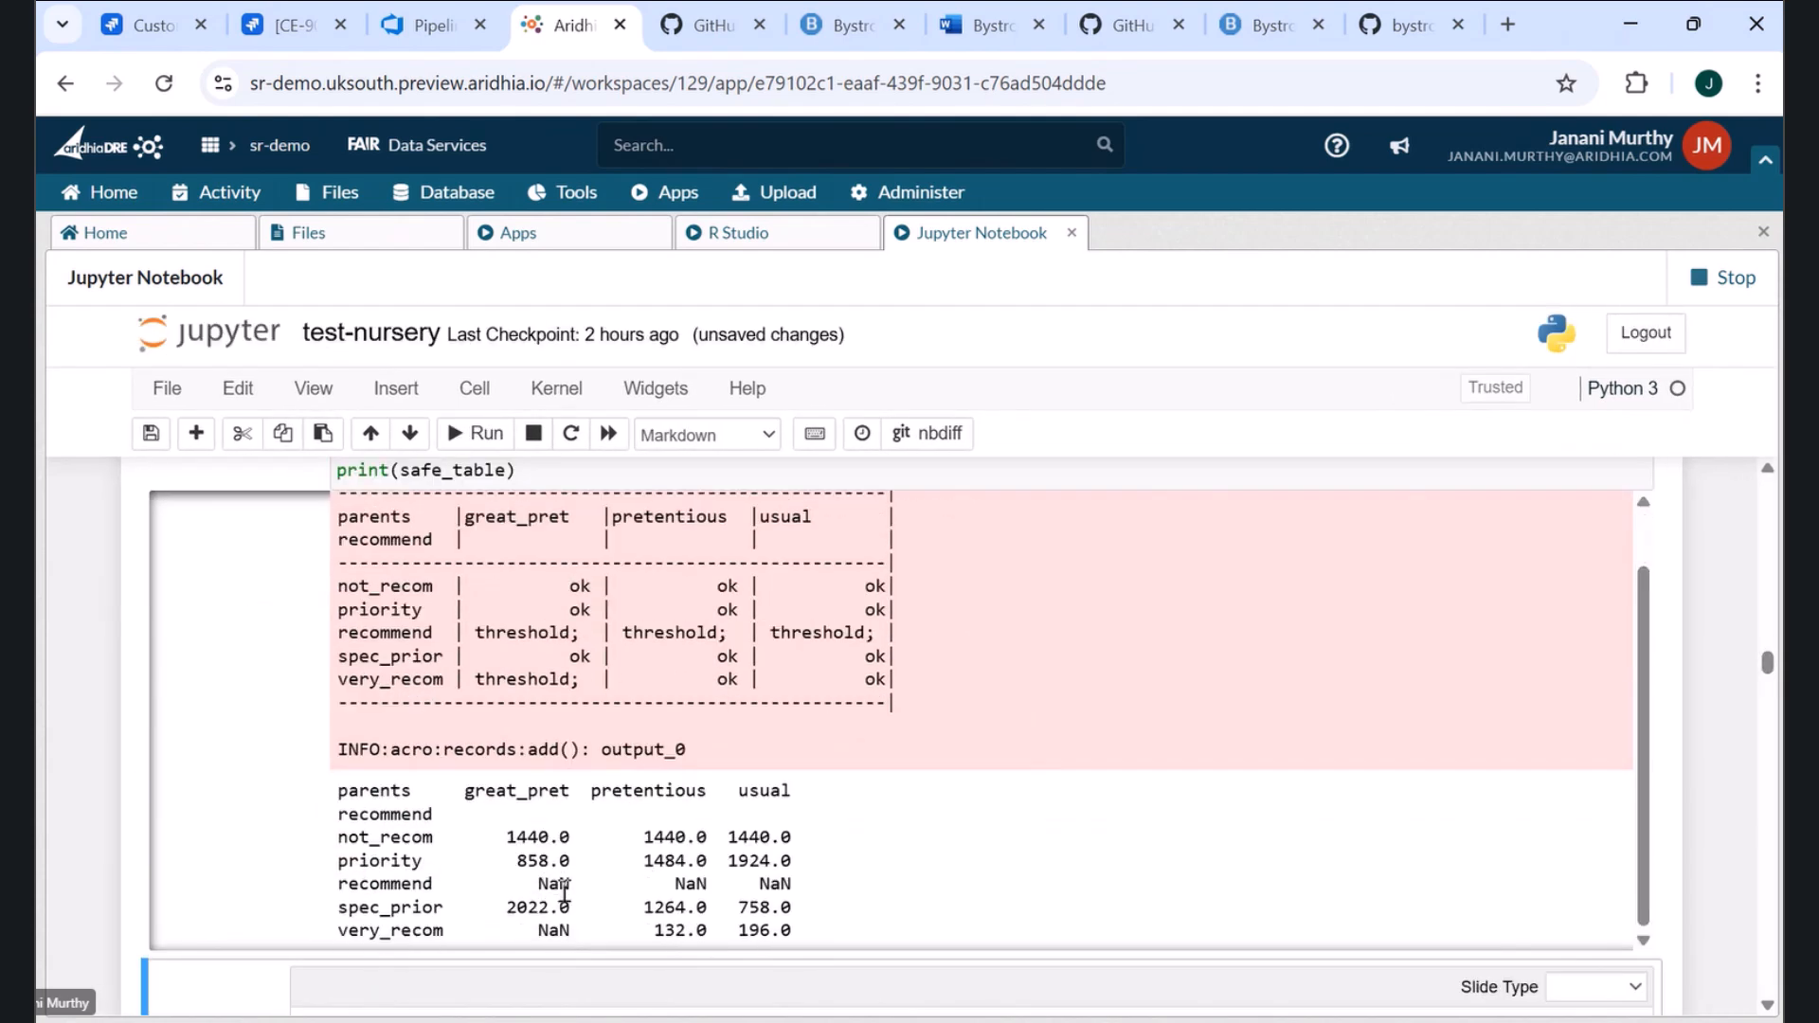
left_click_drag(1768, 664, 1775, 633)
scroll(469, 773, "down", 2)
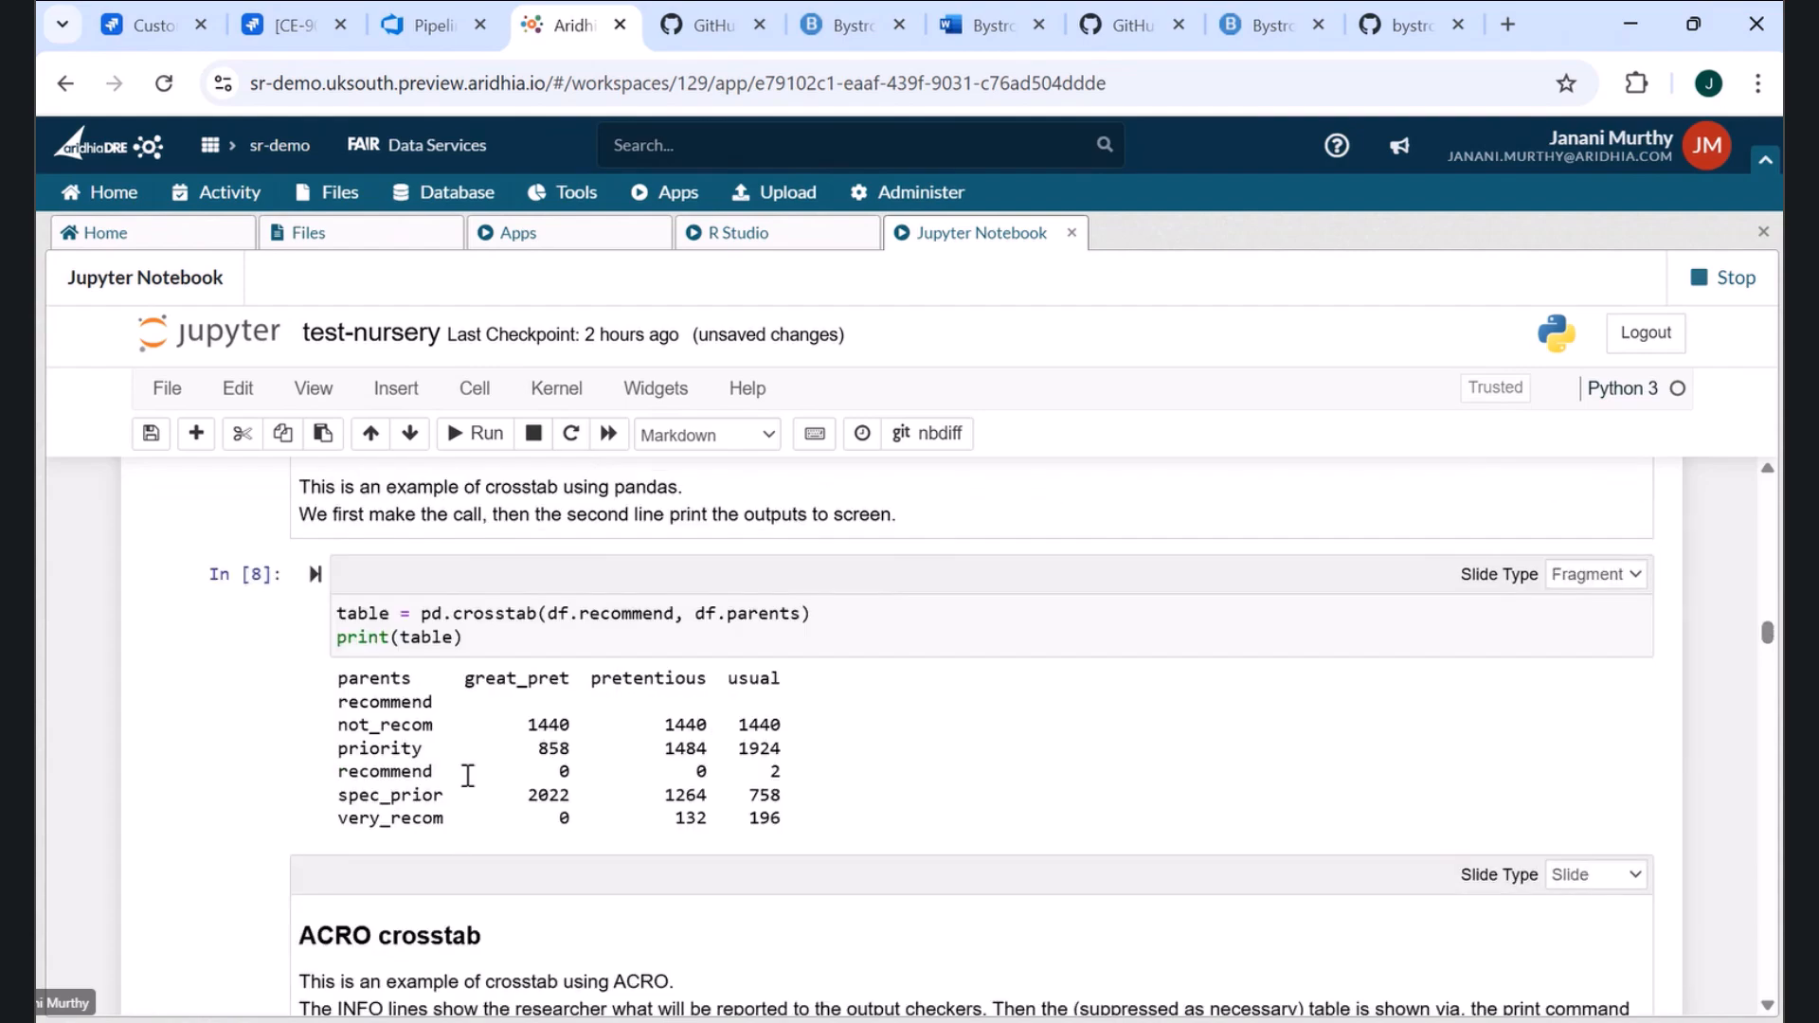
- Run the ACRO crosstab of recommend against parents with margins=True
scroll(871, 723, "down", 8)
left_click(872, 706)
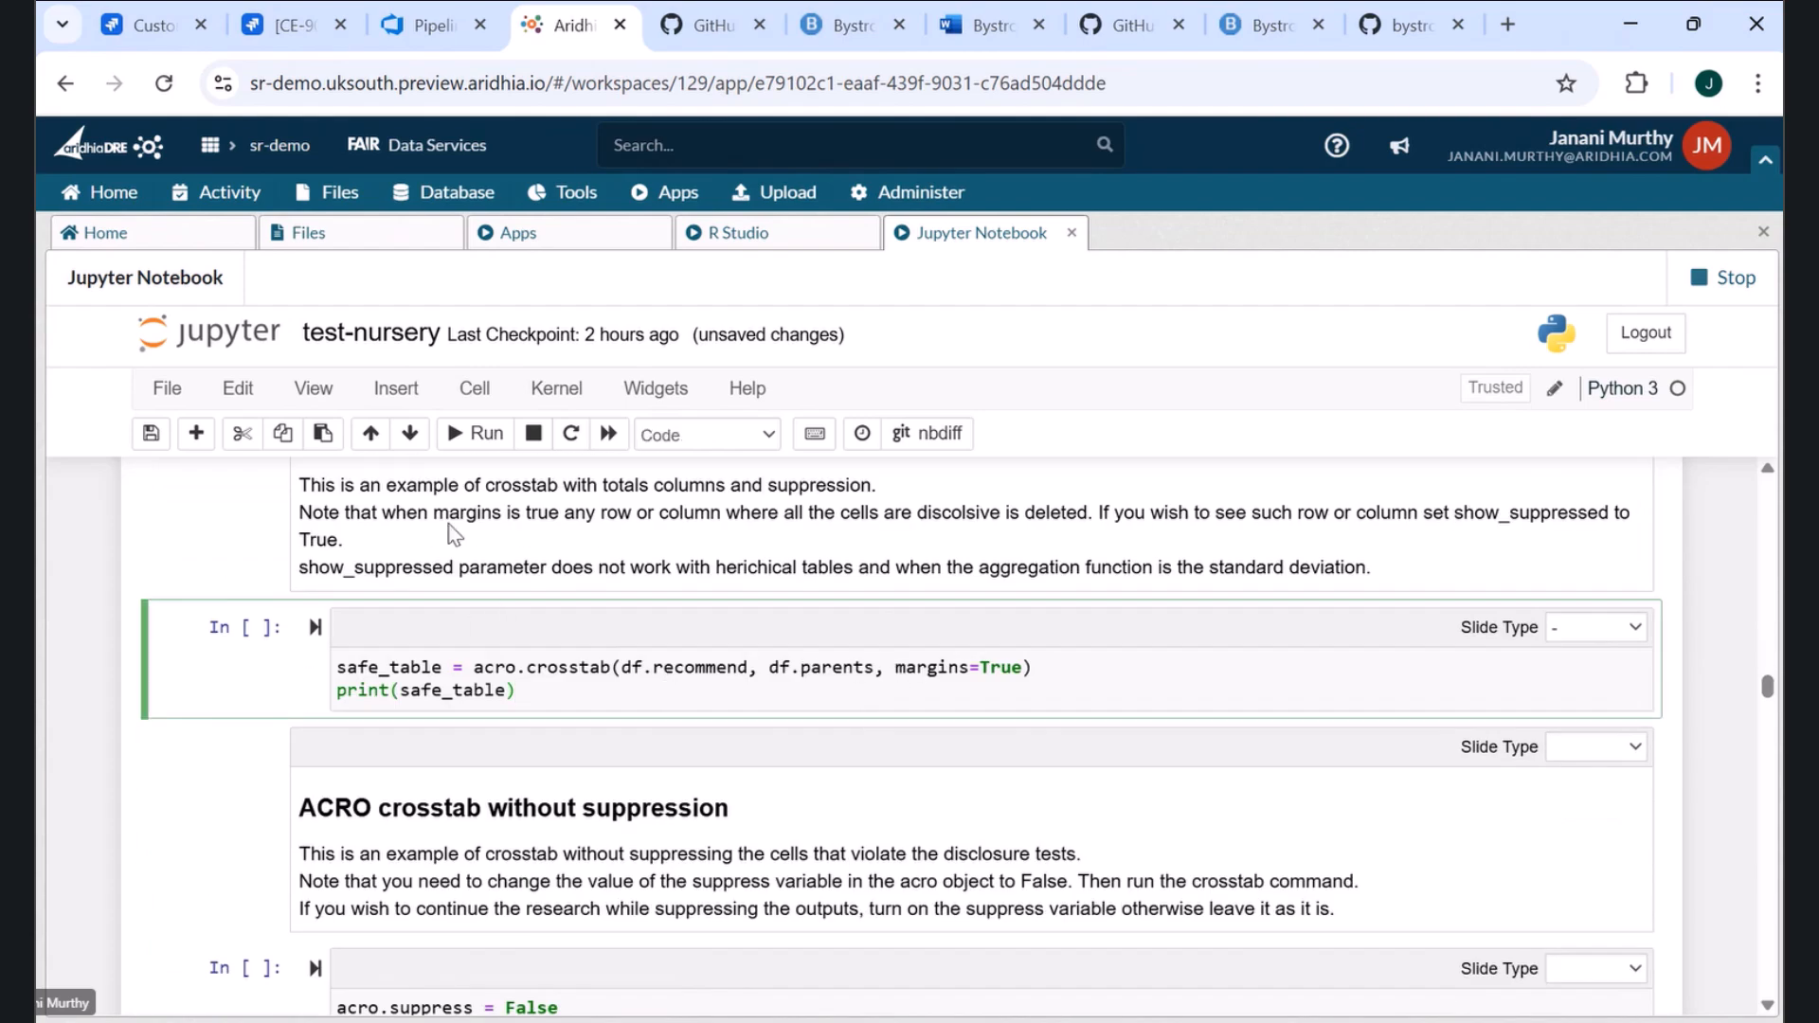
left_click(315, 627)
left_click_drag(1768, 686, 1773, 684)
- Run the ACRO crosstab cell with acro.suppress = False, and re-enable suppression with the acro.suppress = True cell
scroll(631, 763, "down", 9)
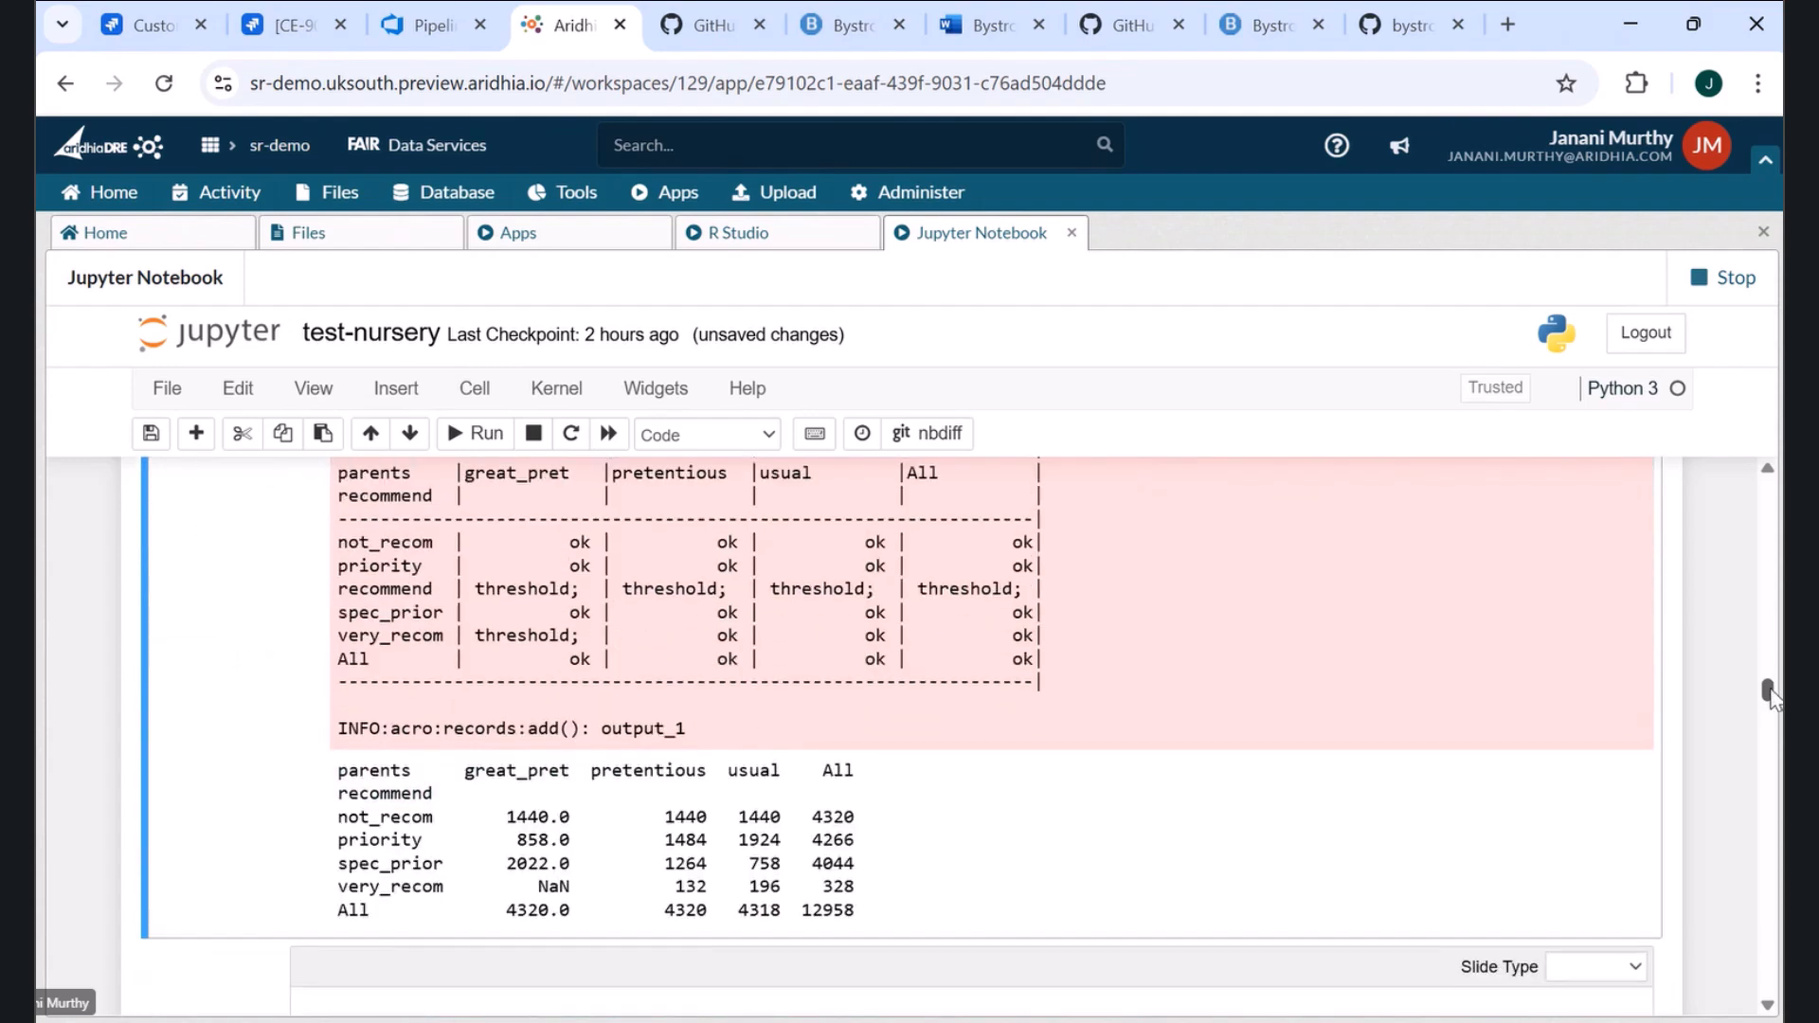
left_click(315, 700)
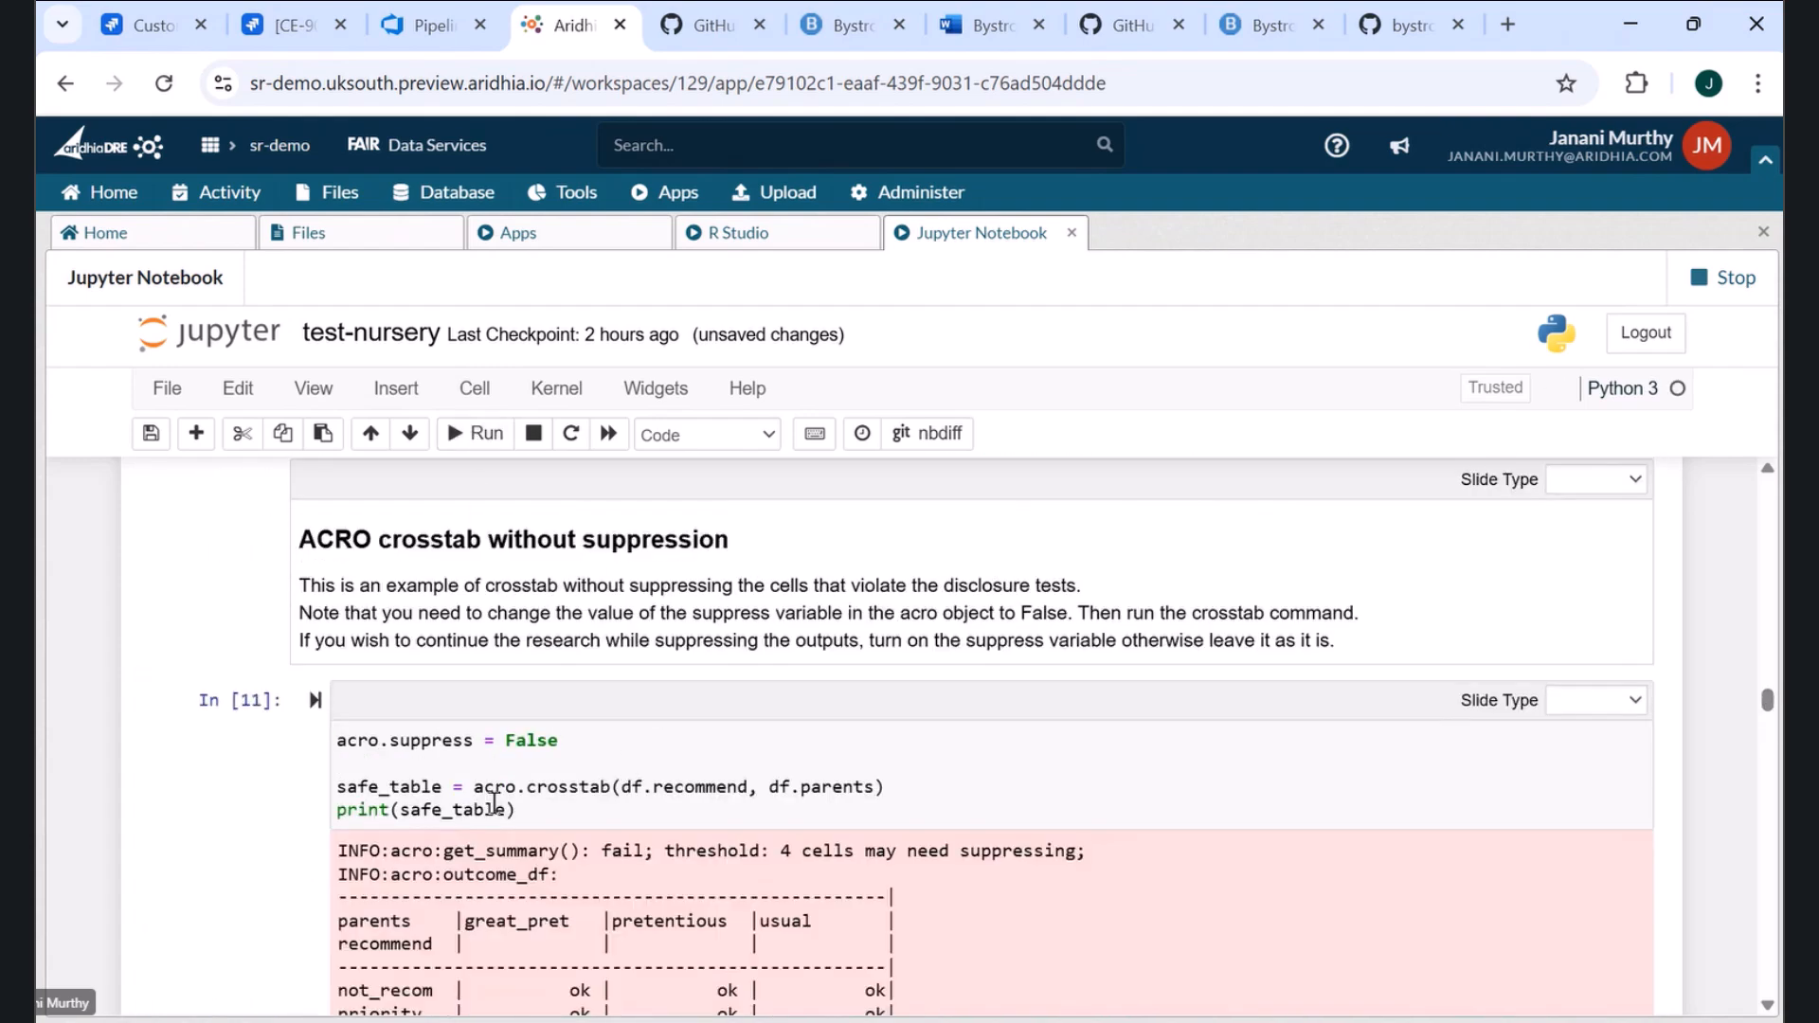
scroll(664, 853, "down", 4)
scroll(825, 969, "down", 6)
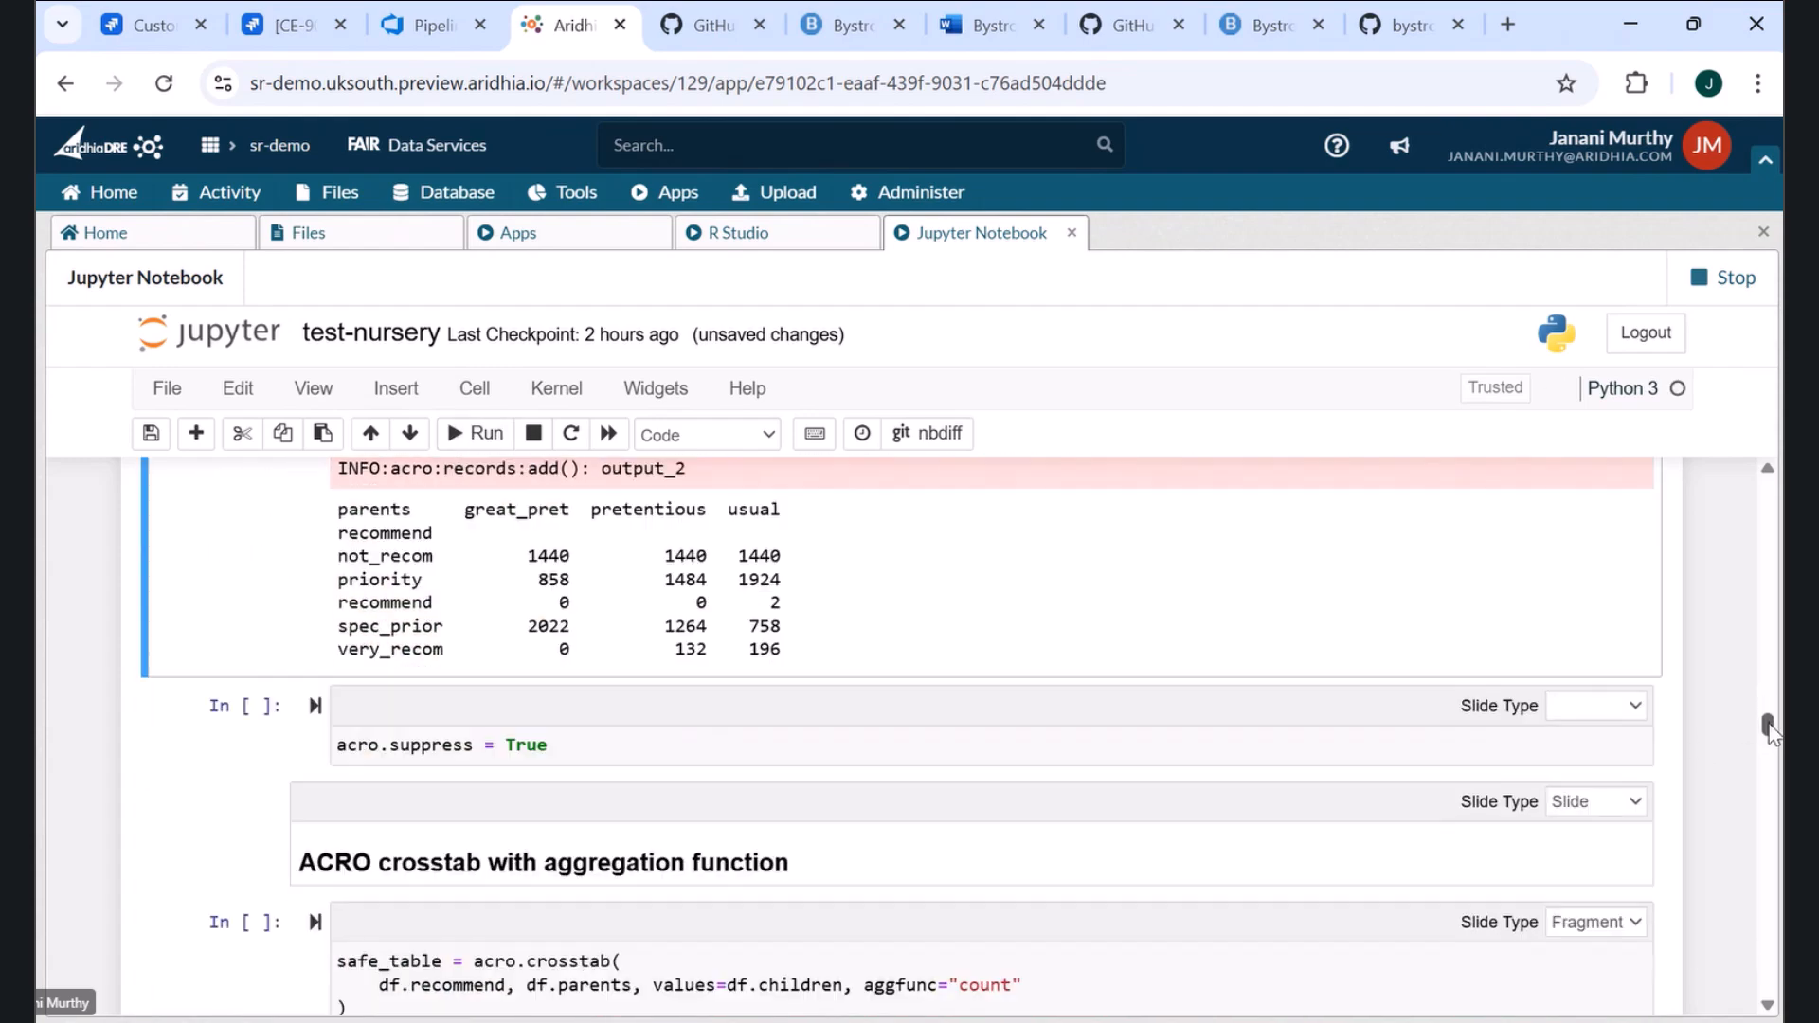
left_click(883, 720)
key("shift+Return")
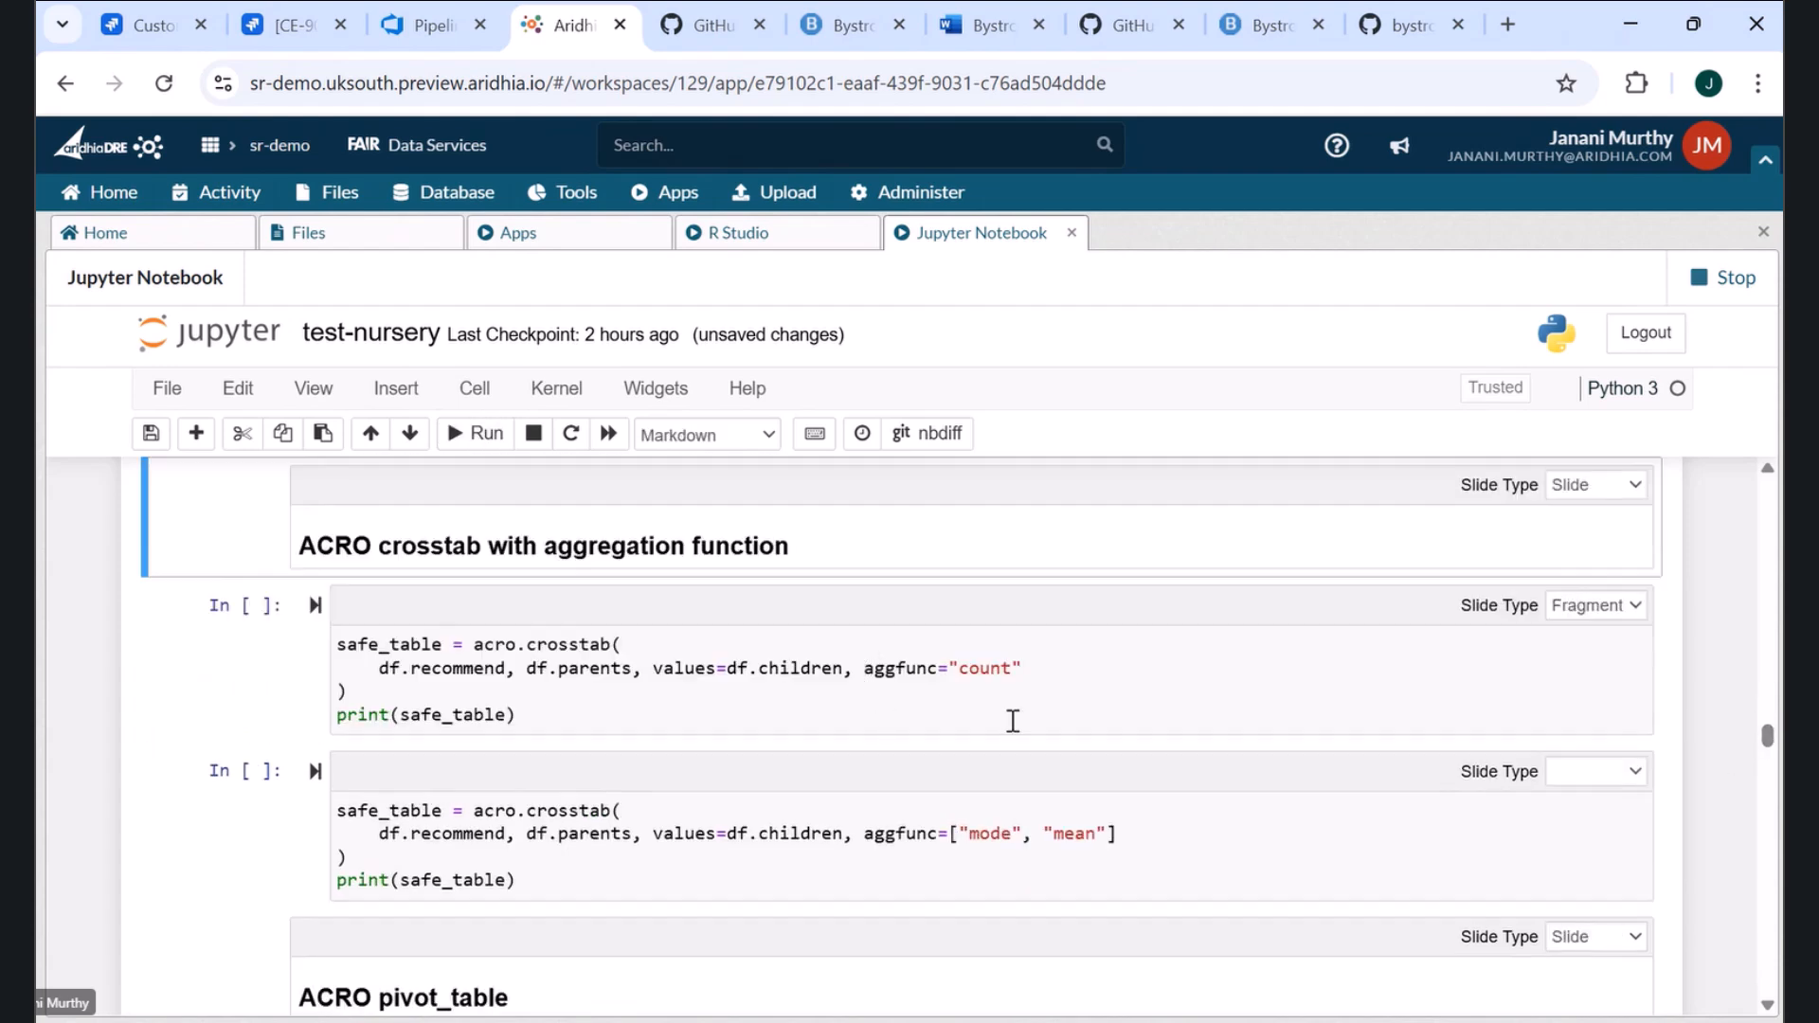
- Run the acro.finalise("NURSERY", "json") cell and enter the exception reasons Test, Test 2, Test 3, Test 4 and Test 5
left_click(424, 675)
key("shift+Return")
type("Test")
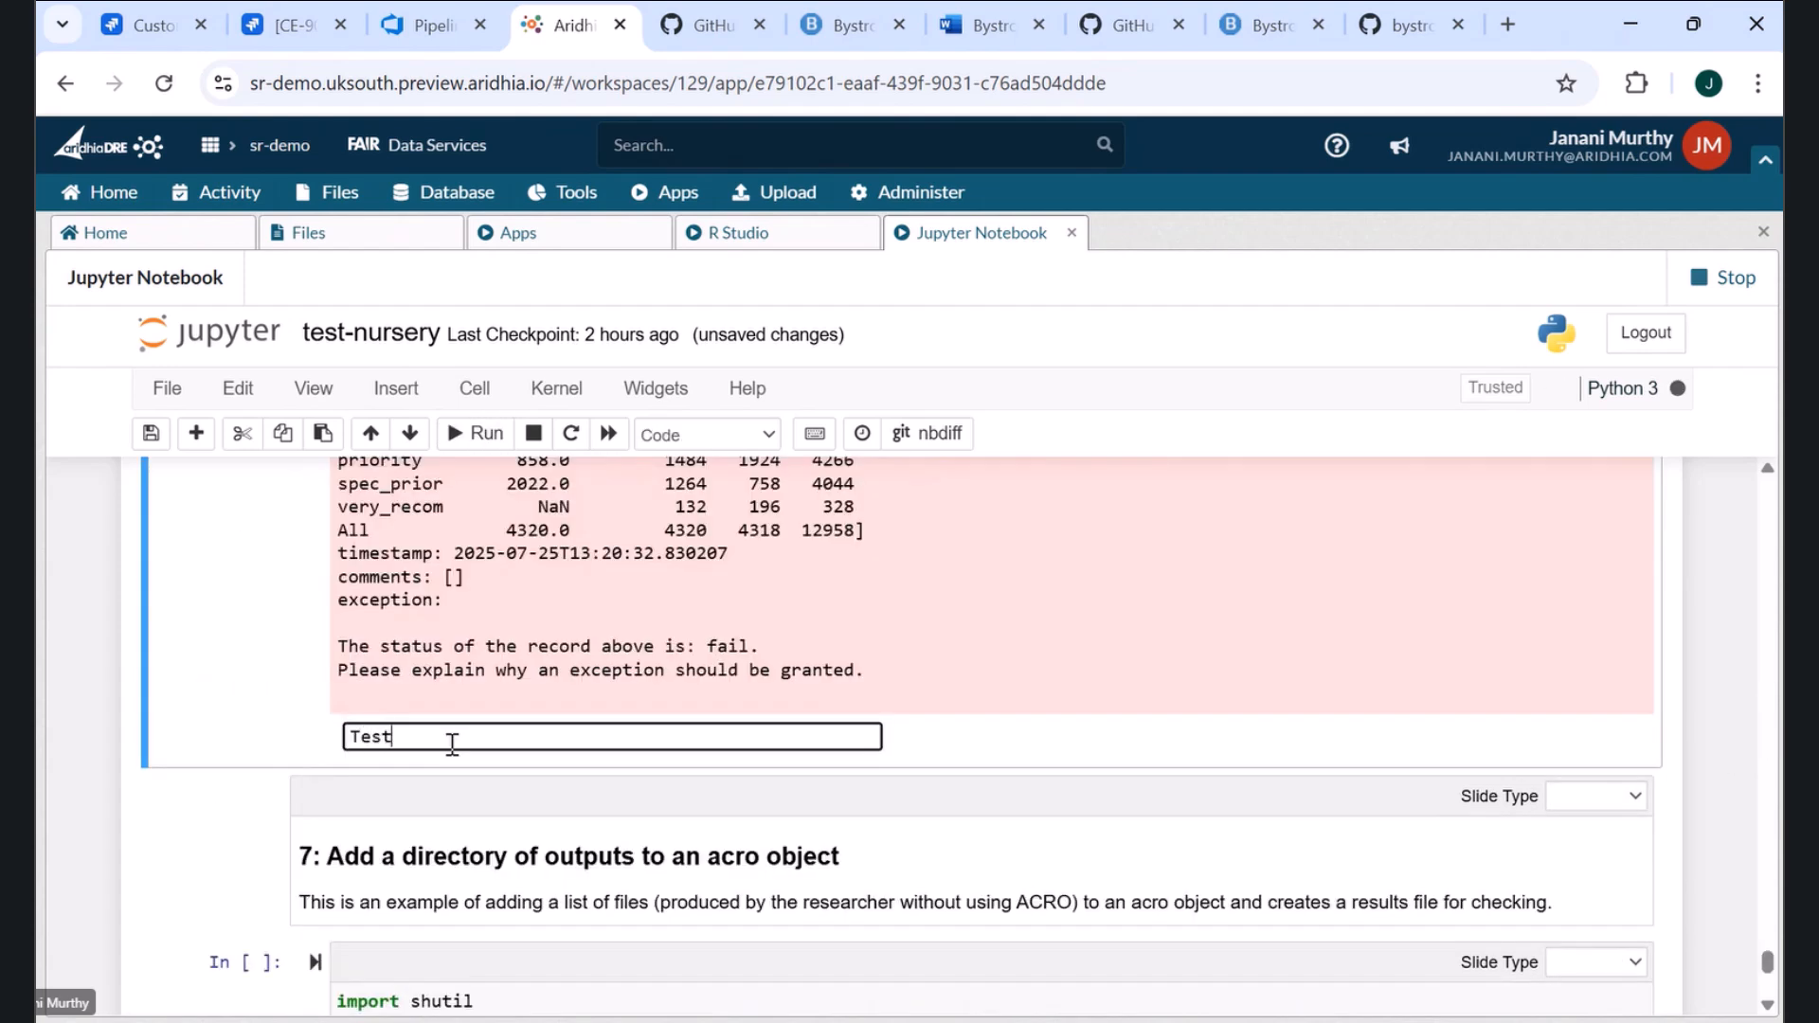
key("Return")
type("Test 2")
key("Return")
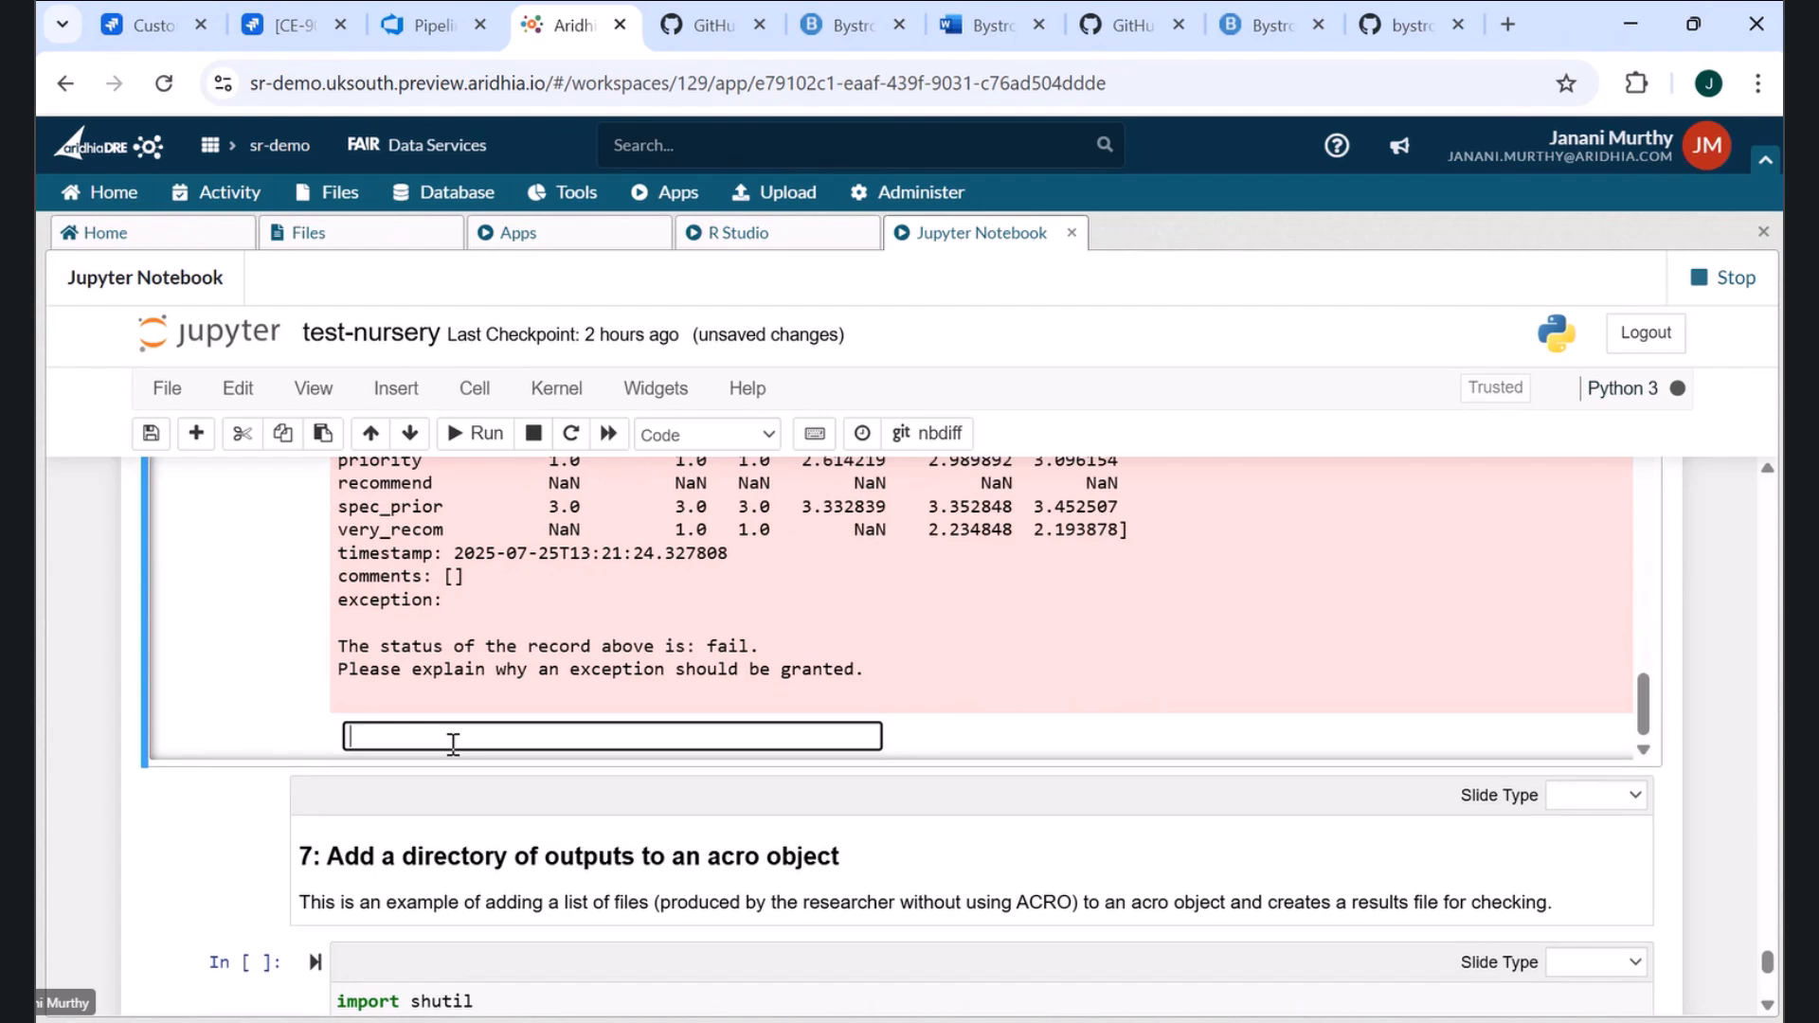
type("Test 3")
key("Return")
type("Test 4")
key("Return")
type("Test 5")
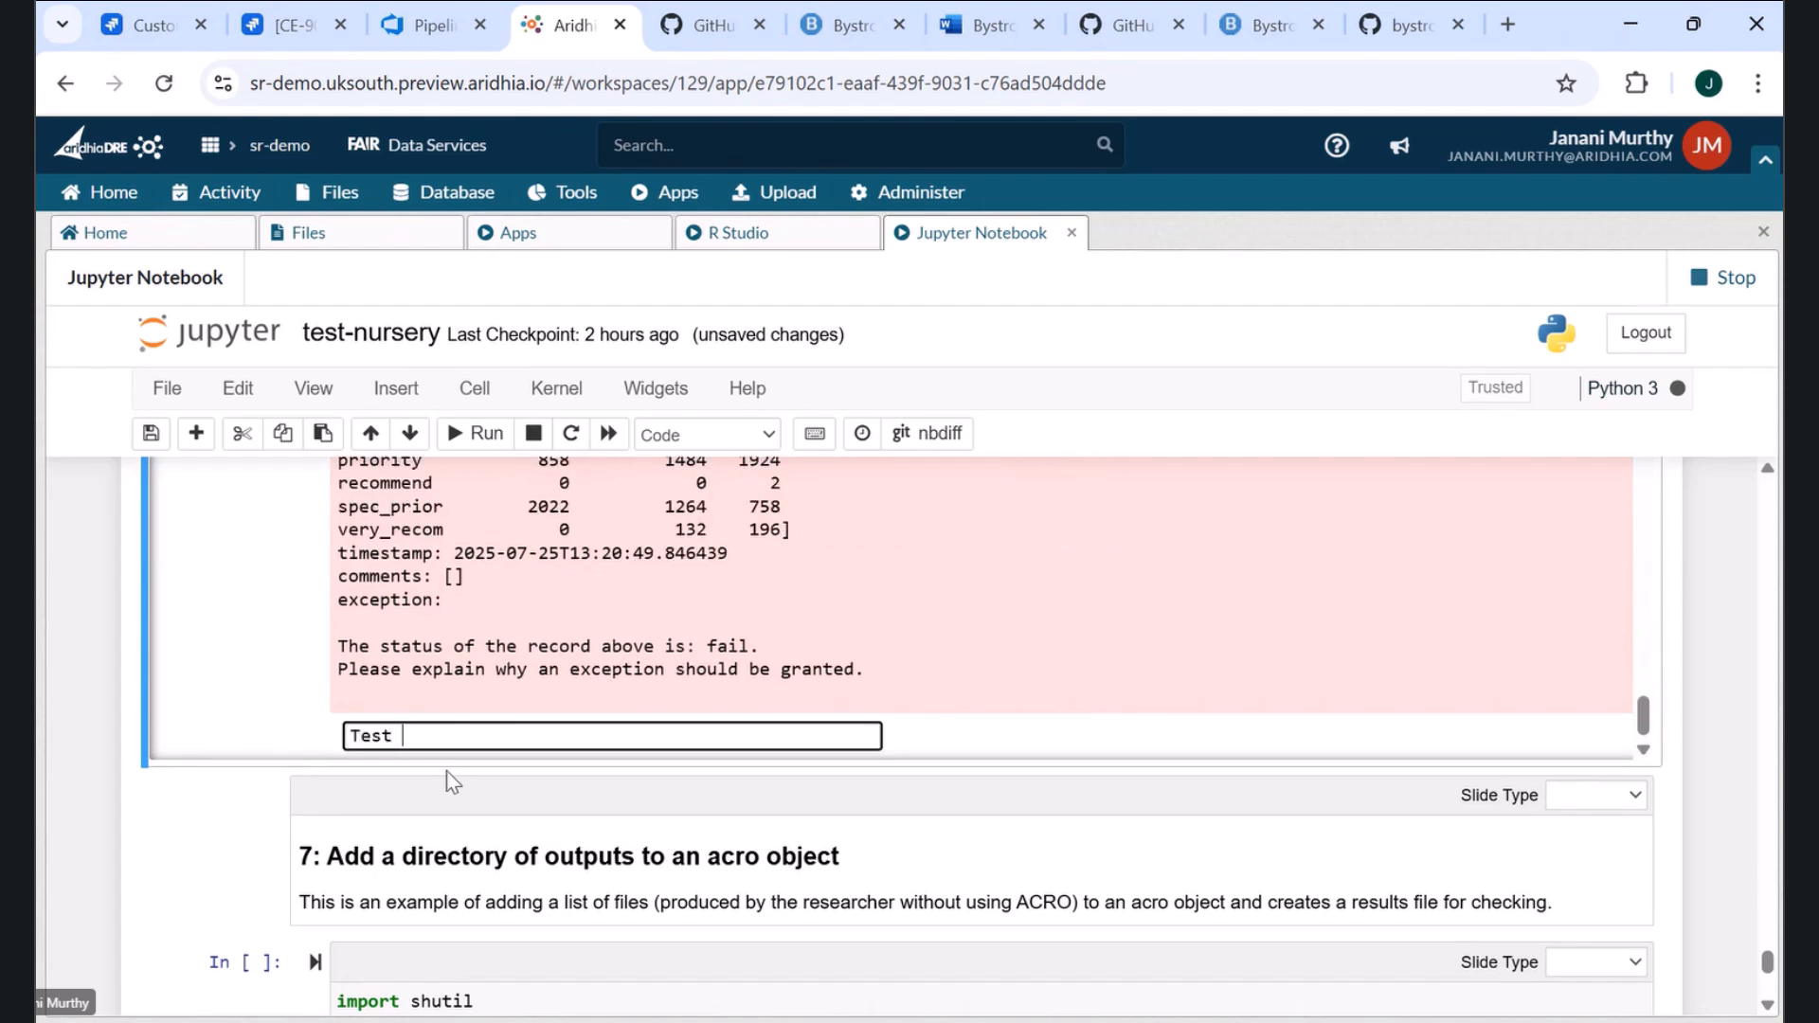
key("Return")
left_click_drag(1767, 963, 1772, 978)
scroll(1772, 985, "up", 8)
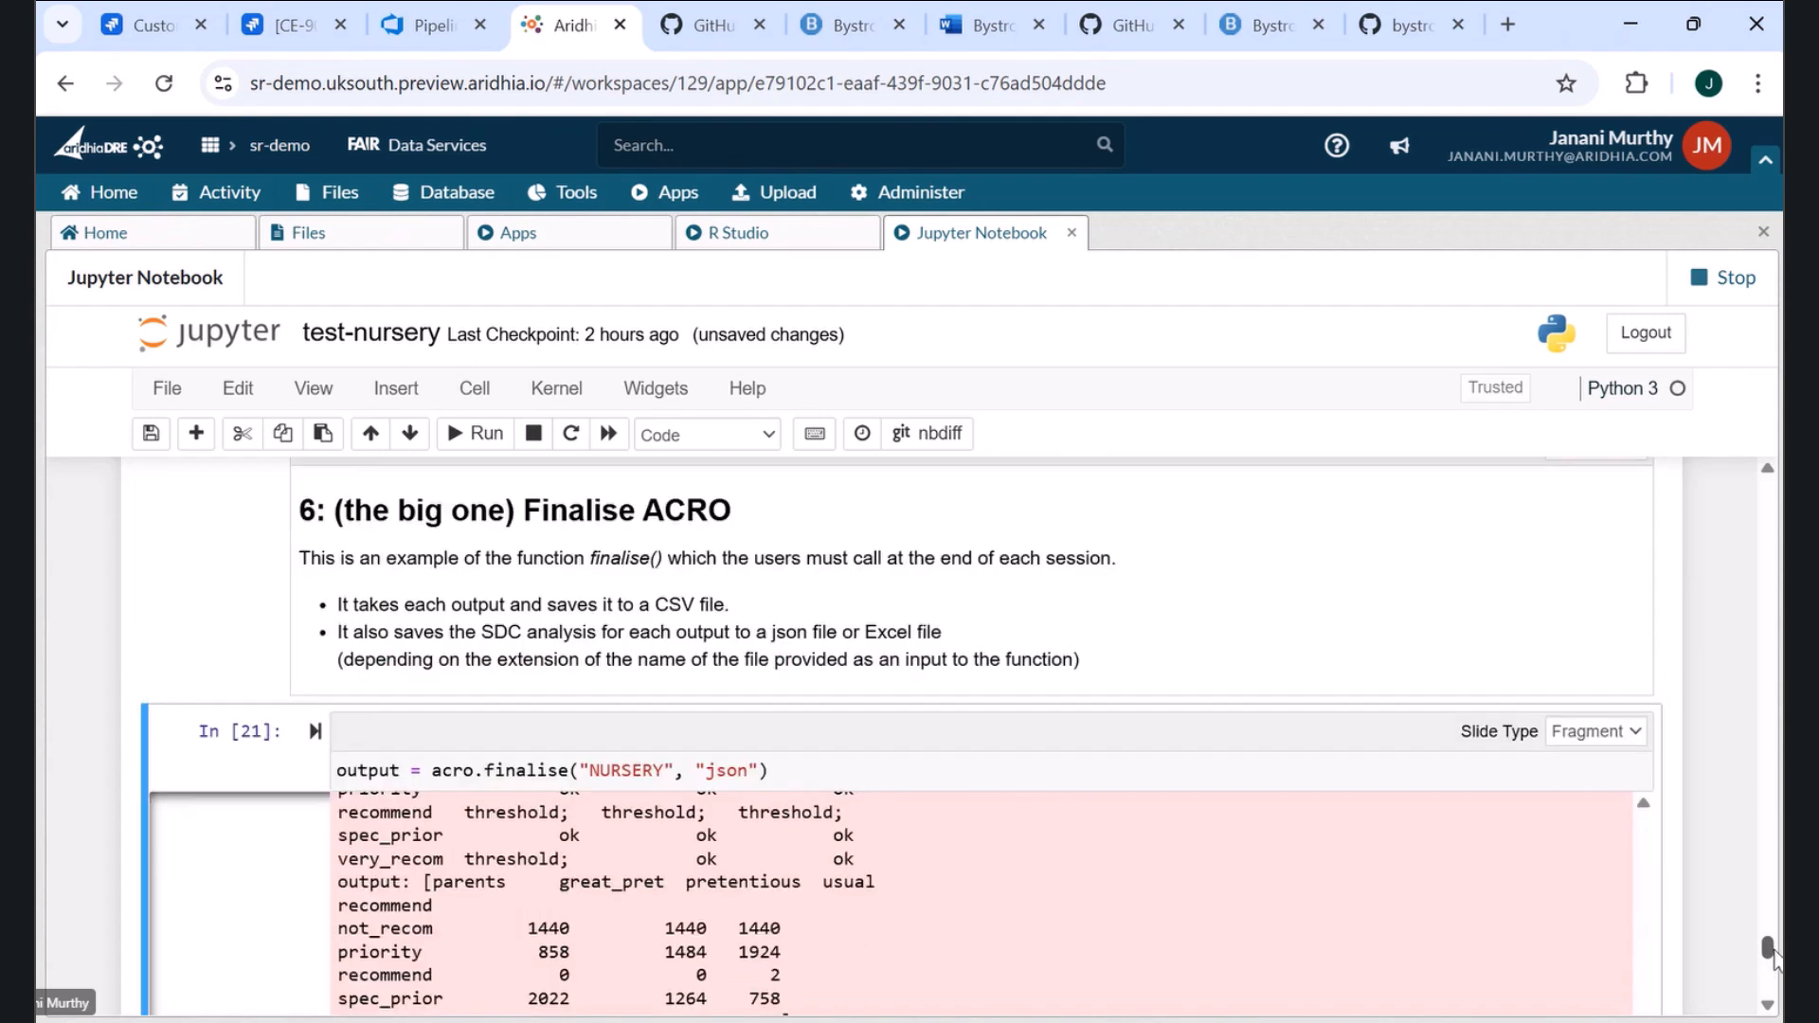
- Open the NURSERY output folder under ACRO_demo/ACRO_demo/Python in the workspace files to view the generated outputs
left_click(334, 232)
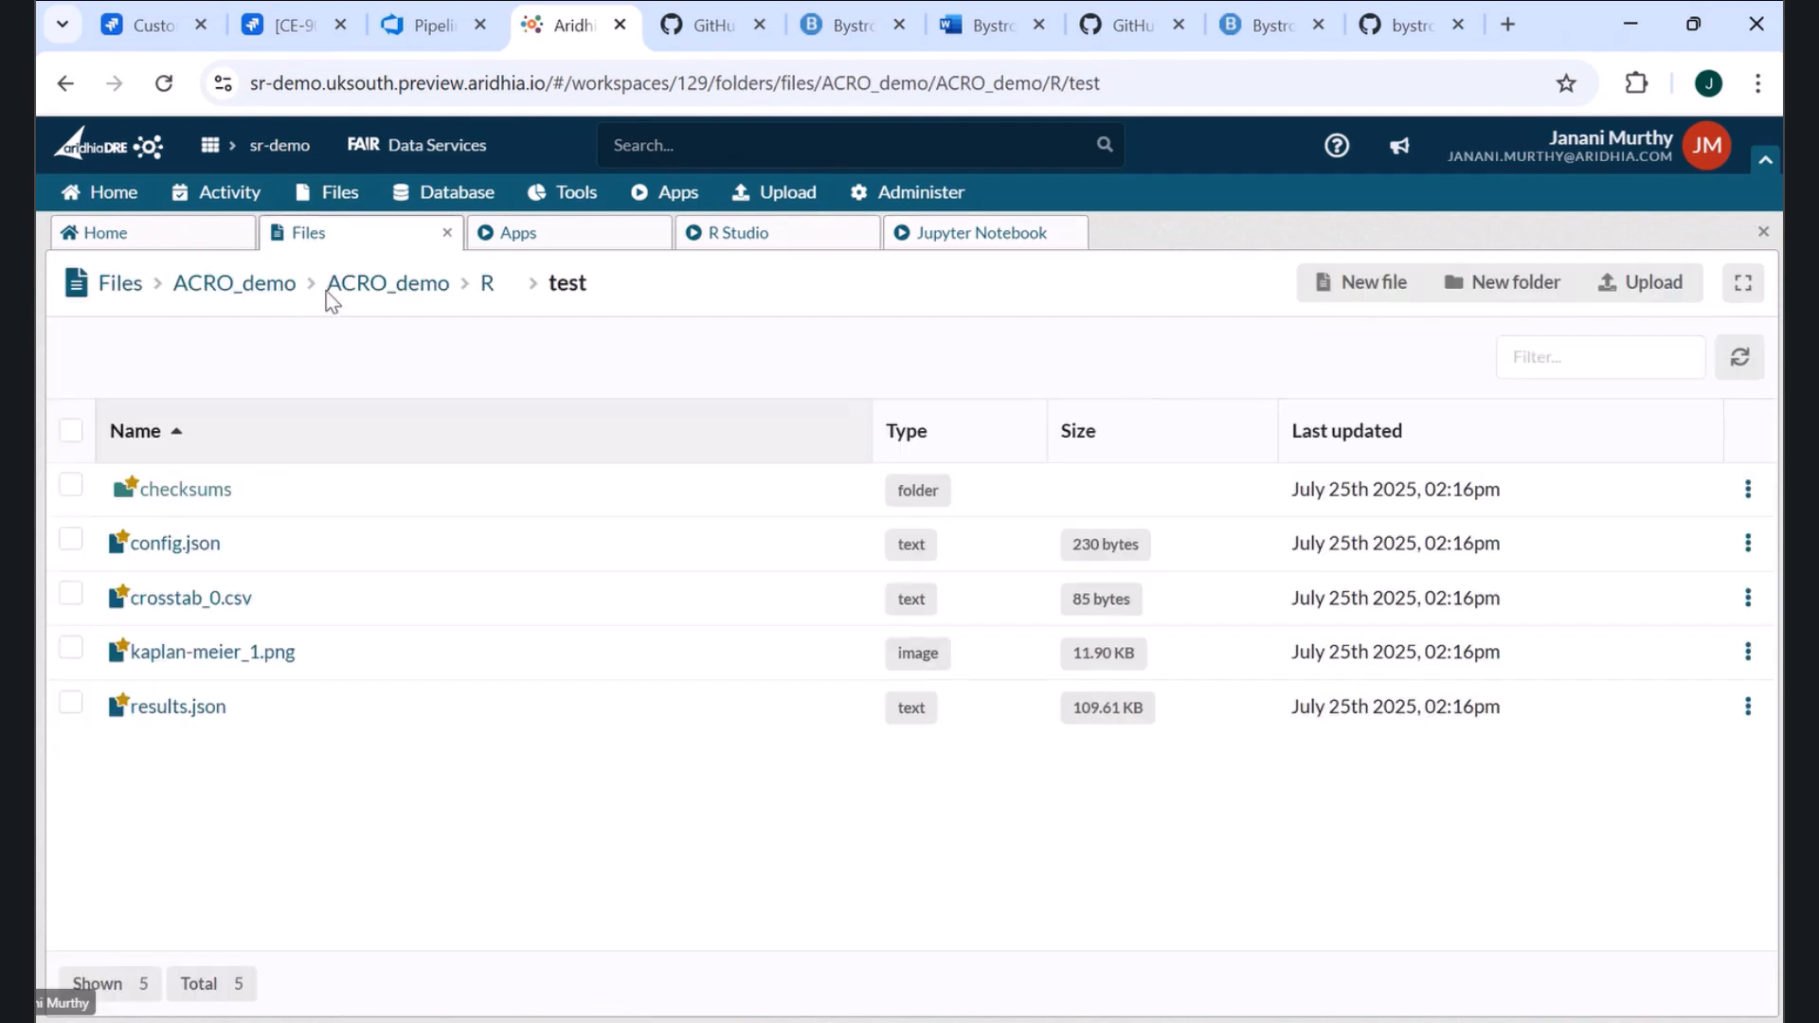
left_click(383, 284)
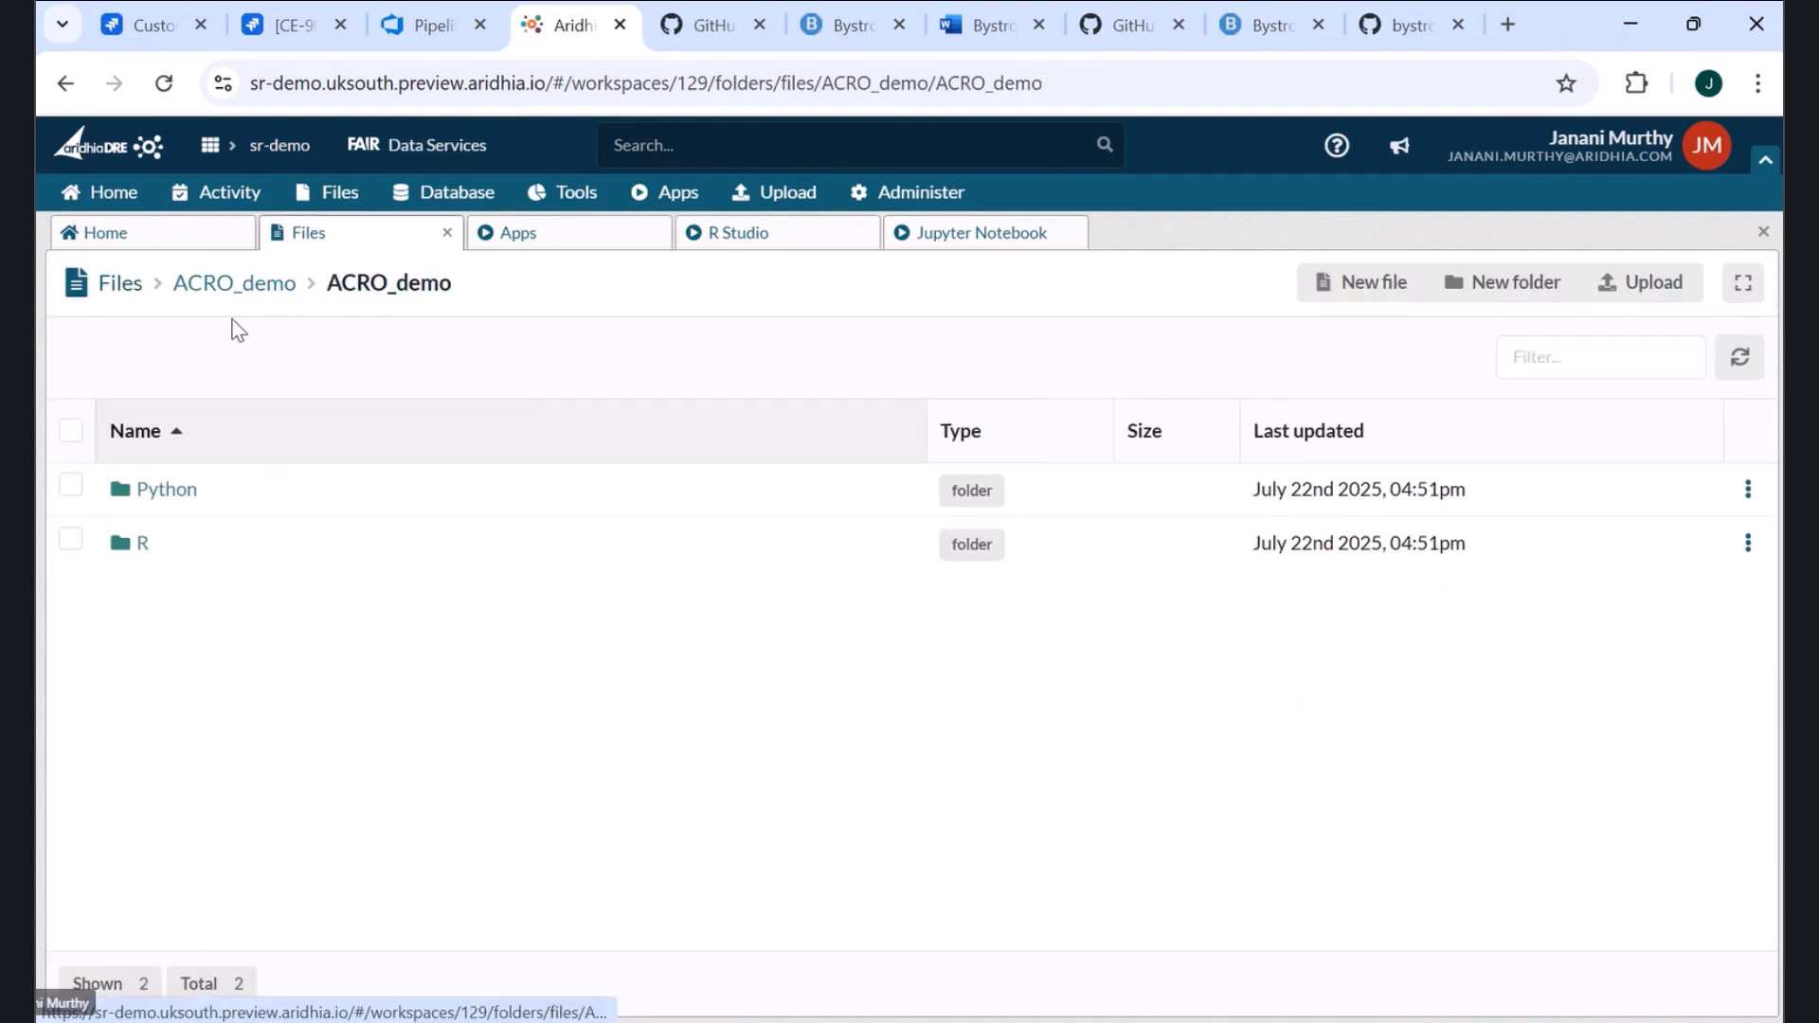
left_click(163, 499)
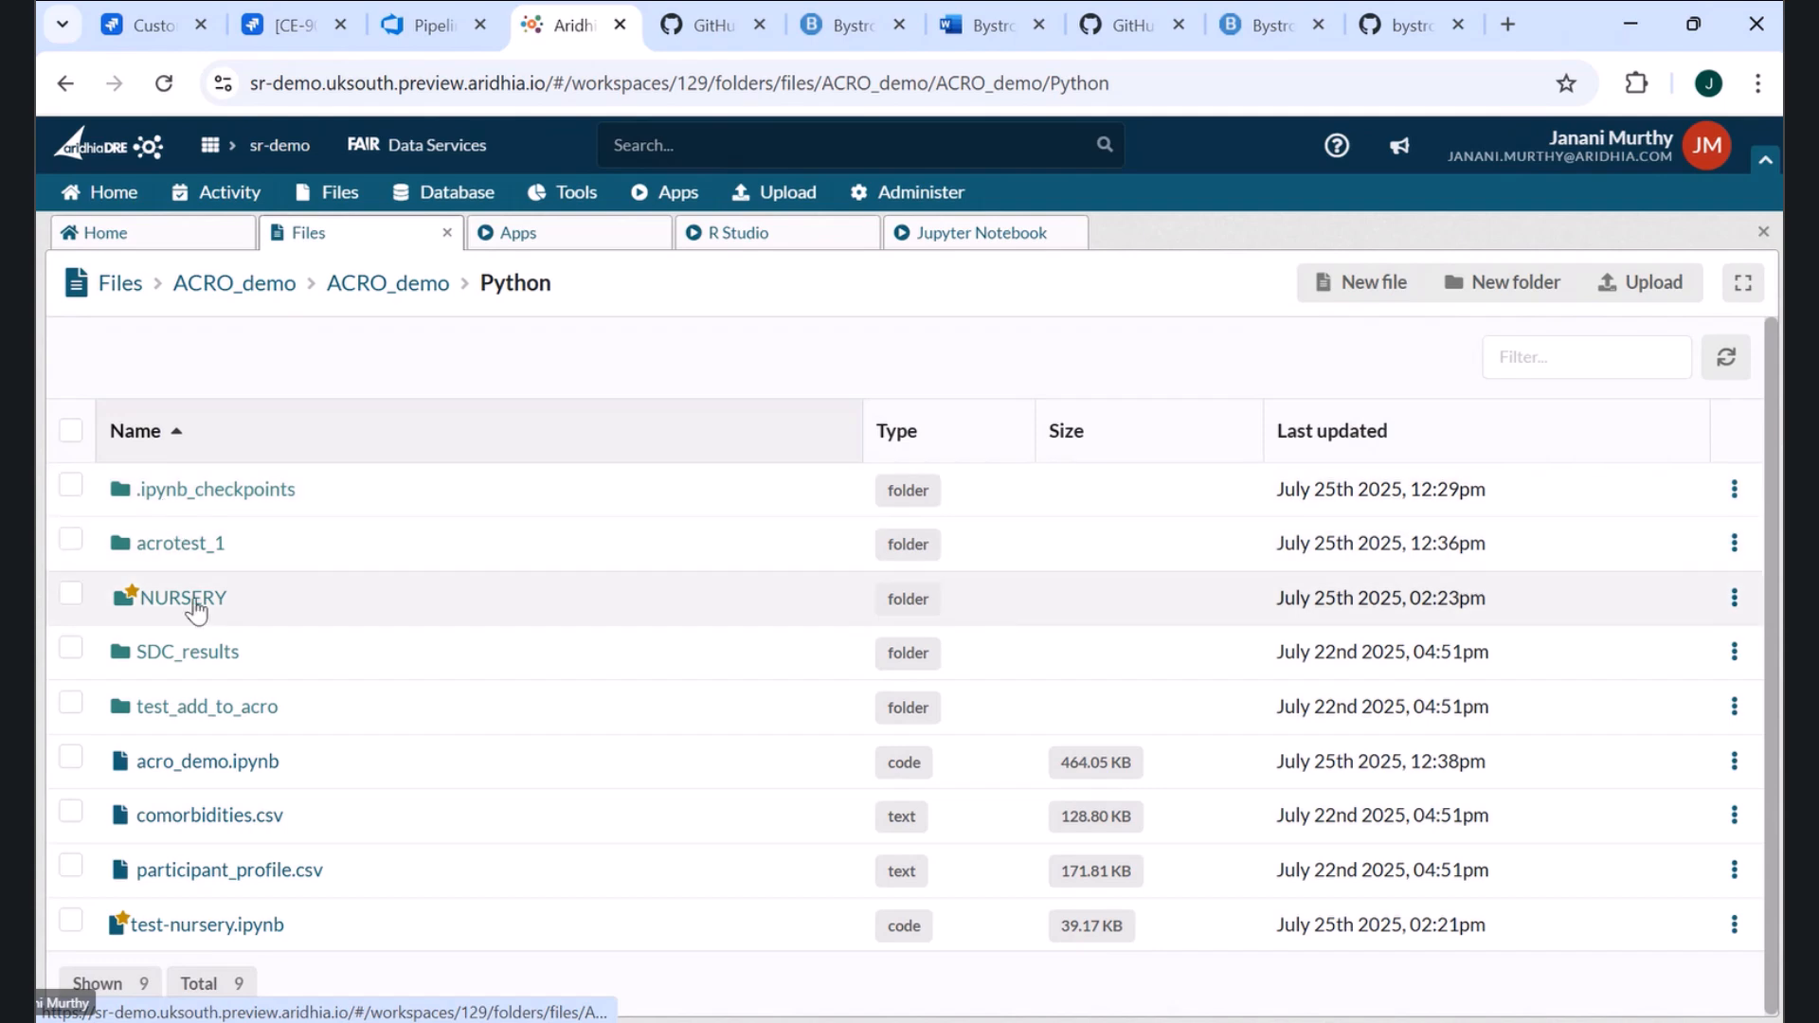
left_click(169, 603)
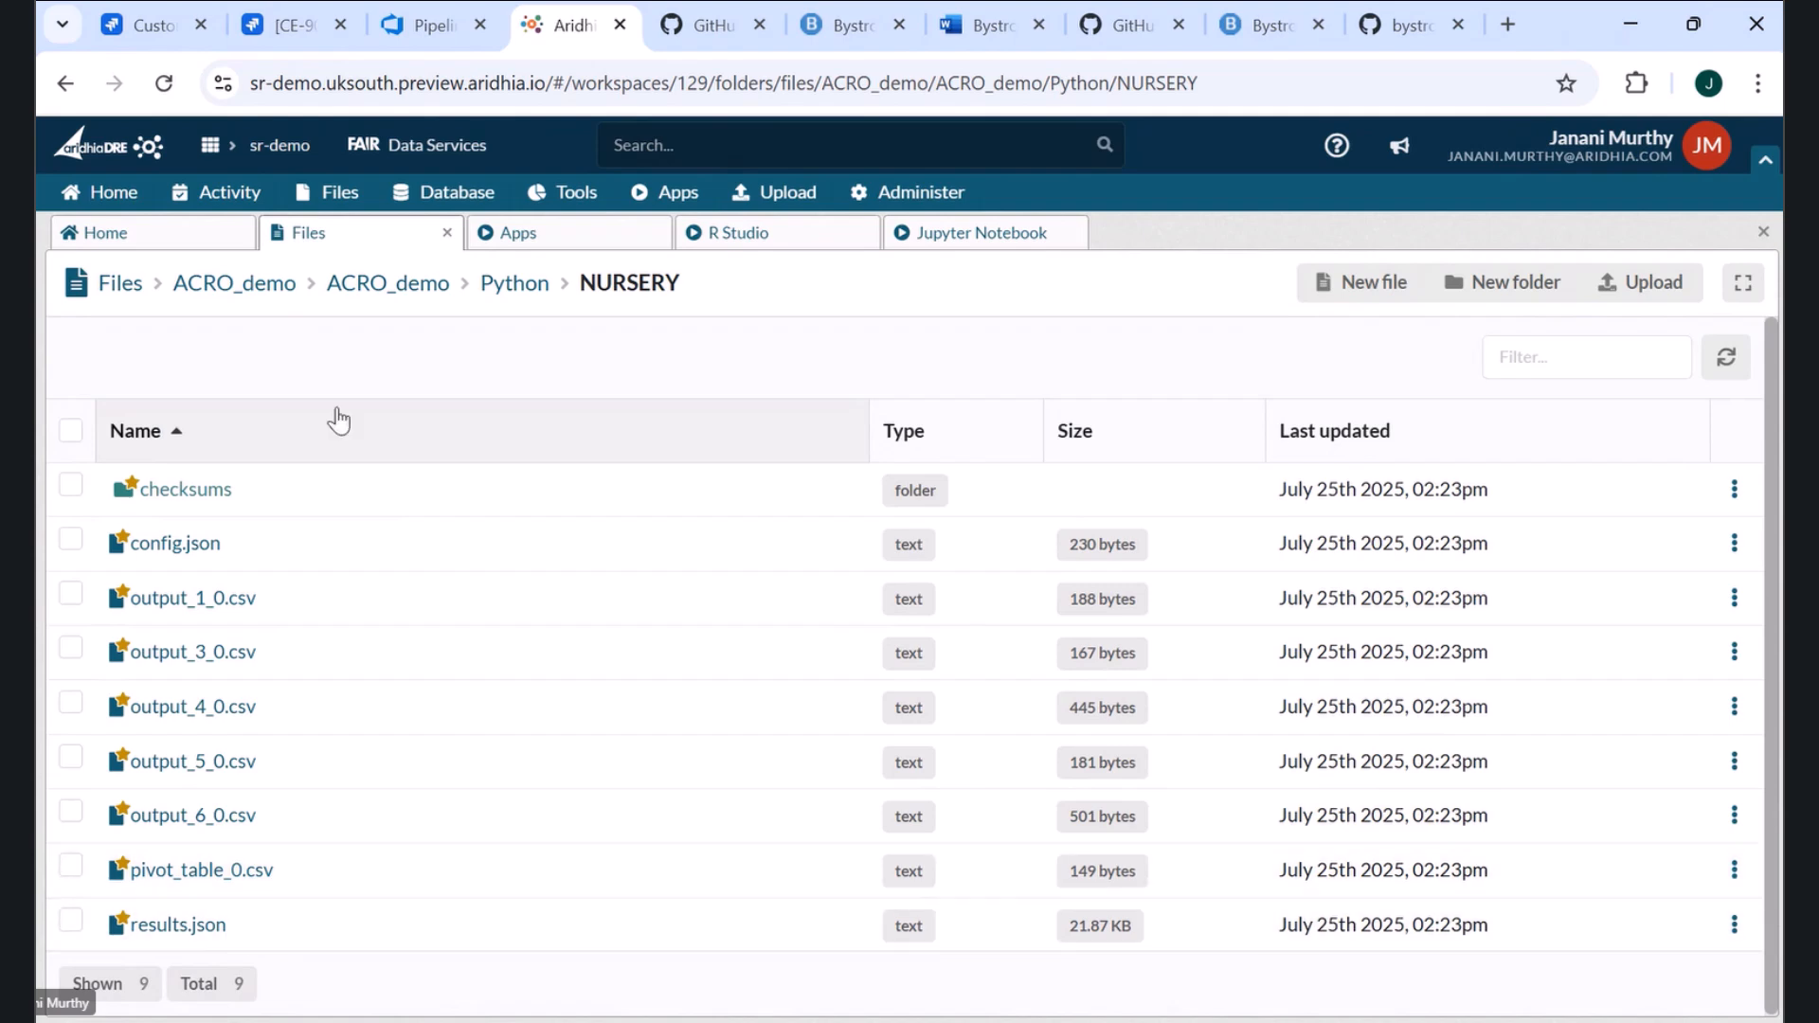
- Launch the Sacro Viewer app and load the outputs directory home/workspace/files/ACRO_demo/ACRO_demo/R/test for review
left_click(567, 242)
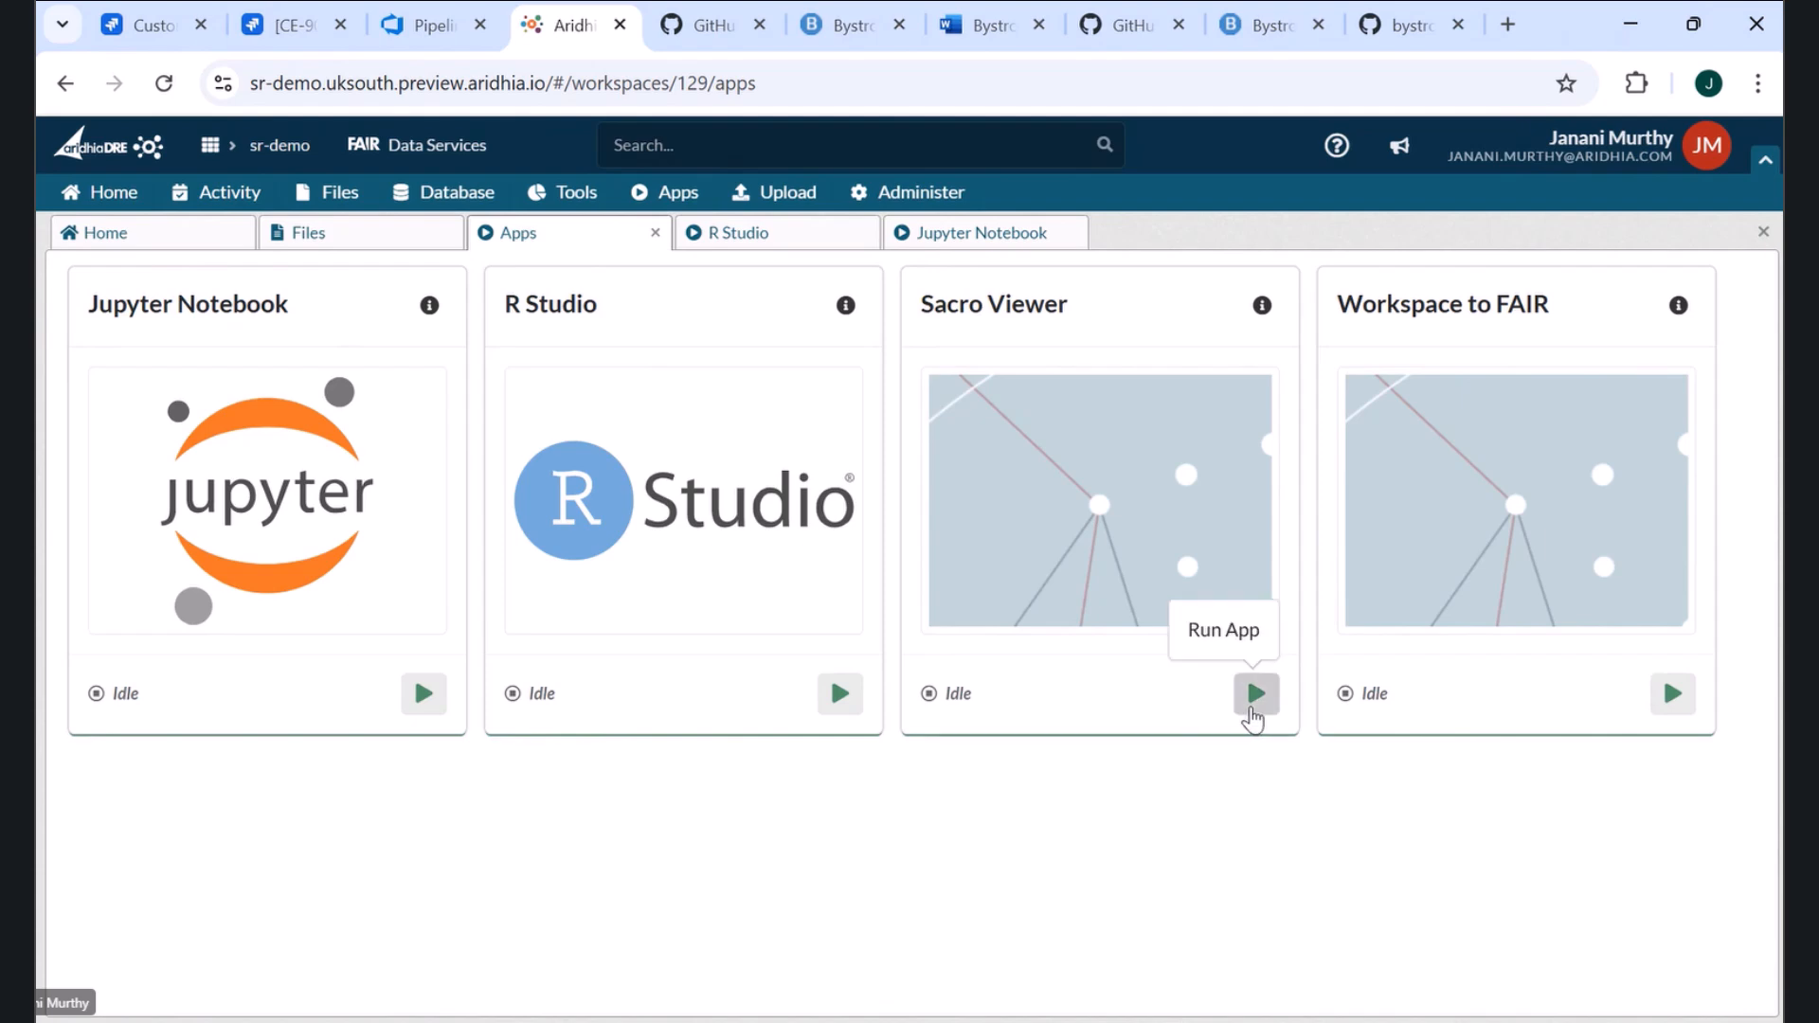
left_click(1254, 695)
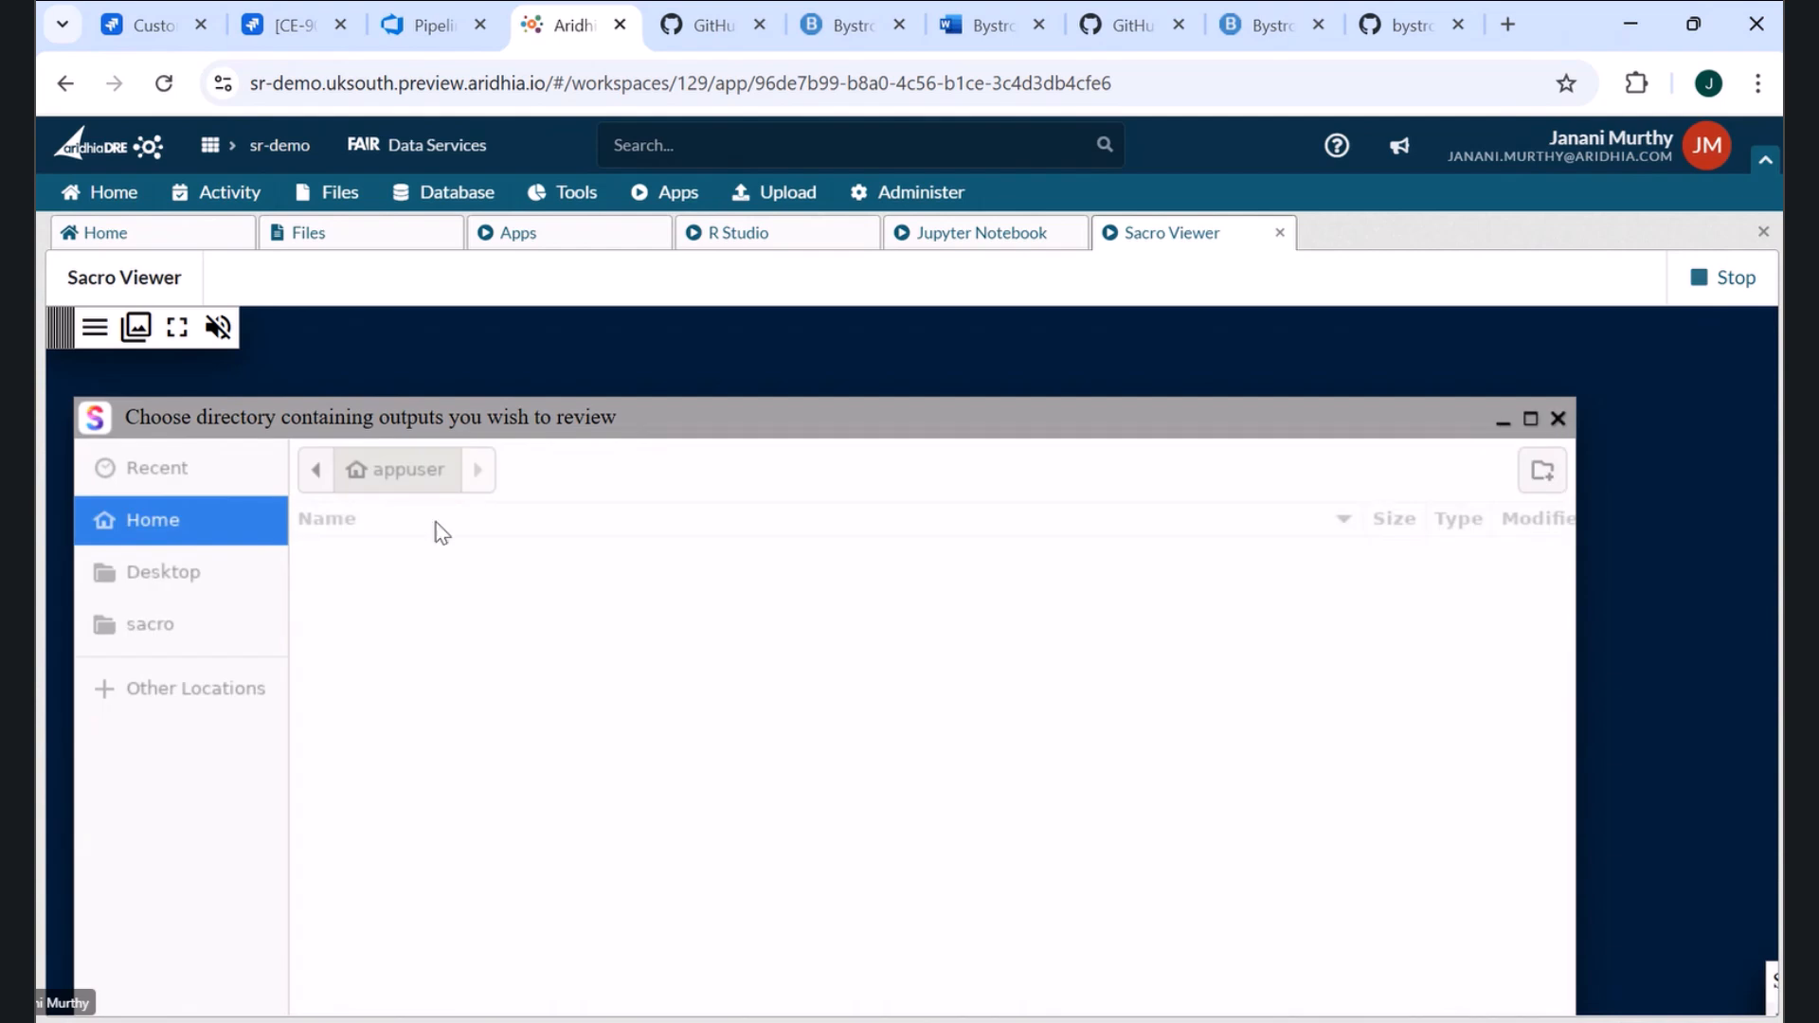
left_click(317, 472)
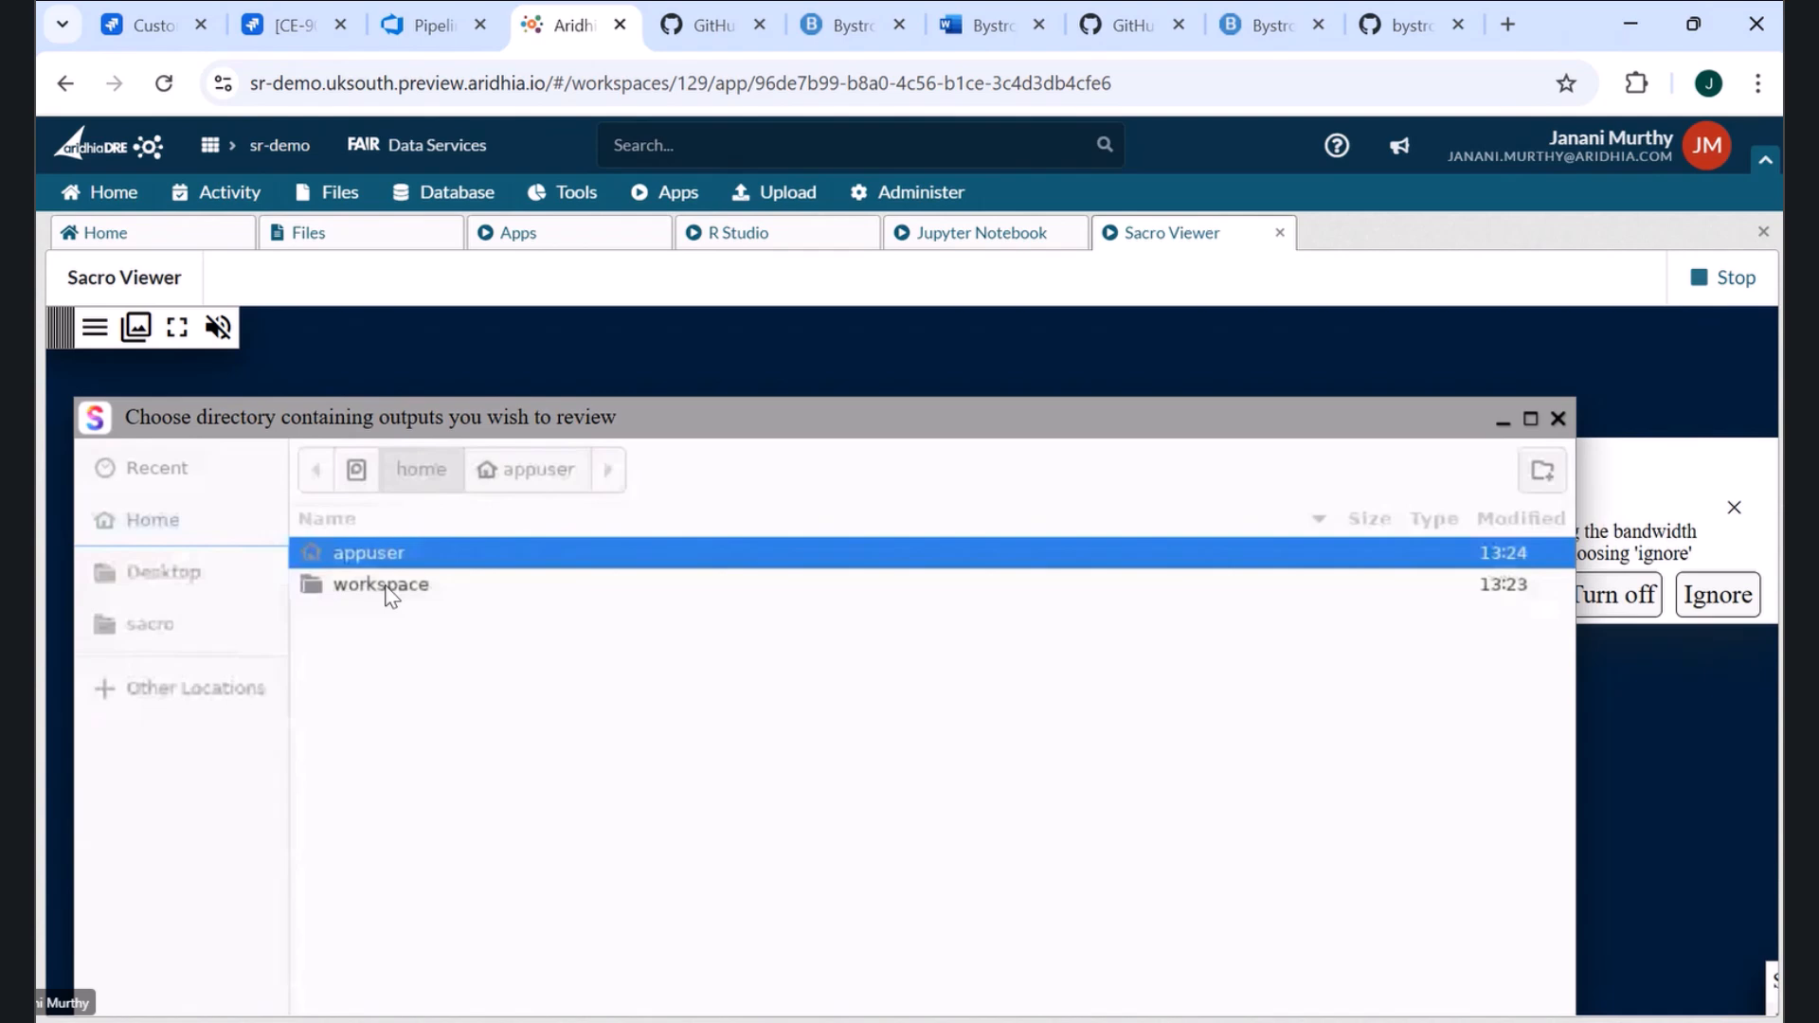
double_click(389, 587)
double_click(356, 557)
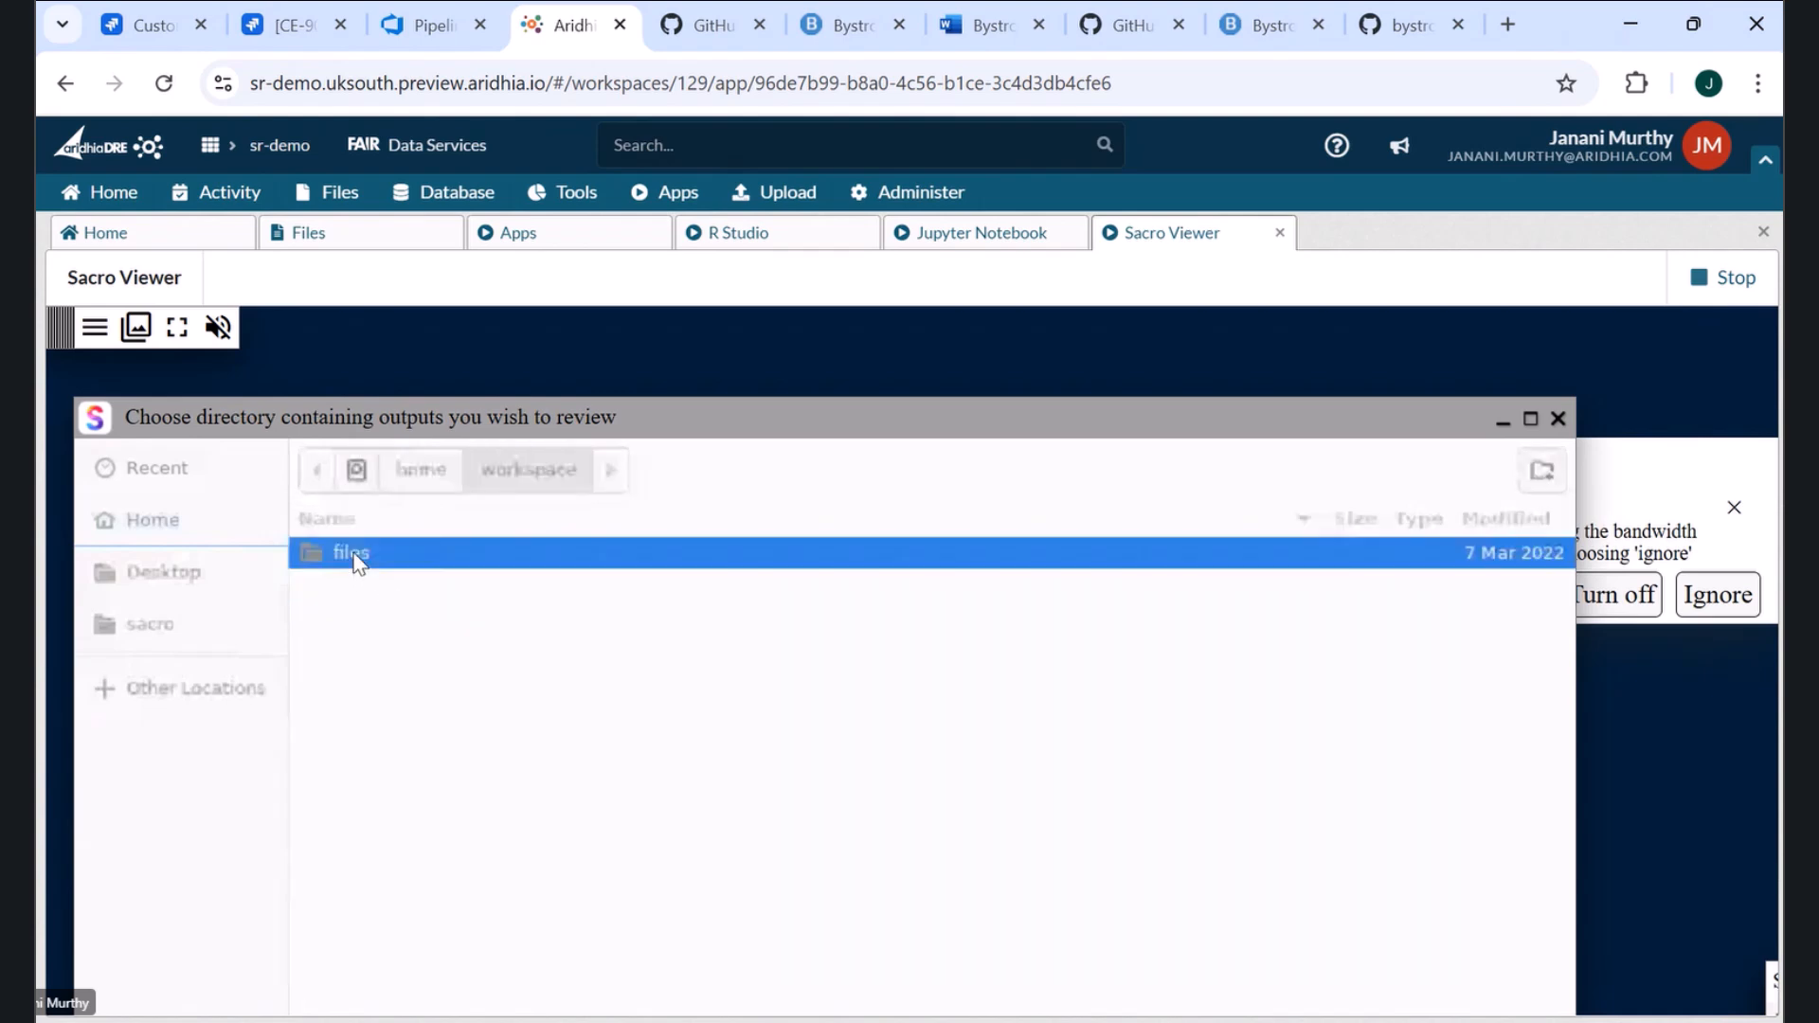
double_click(369, 554)
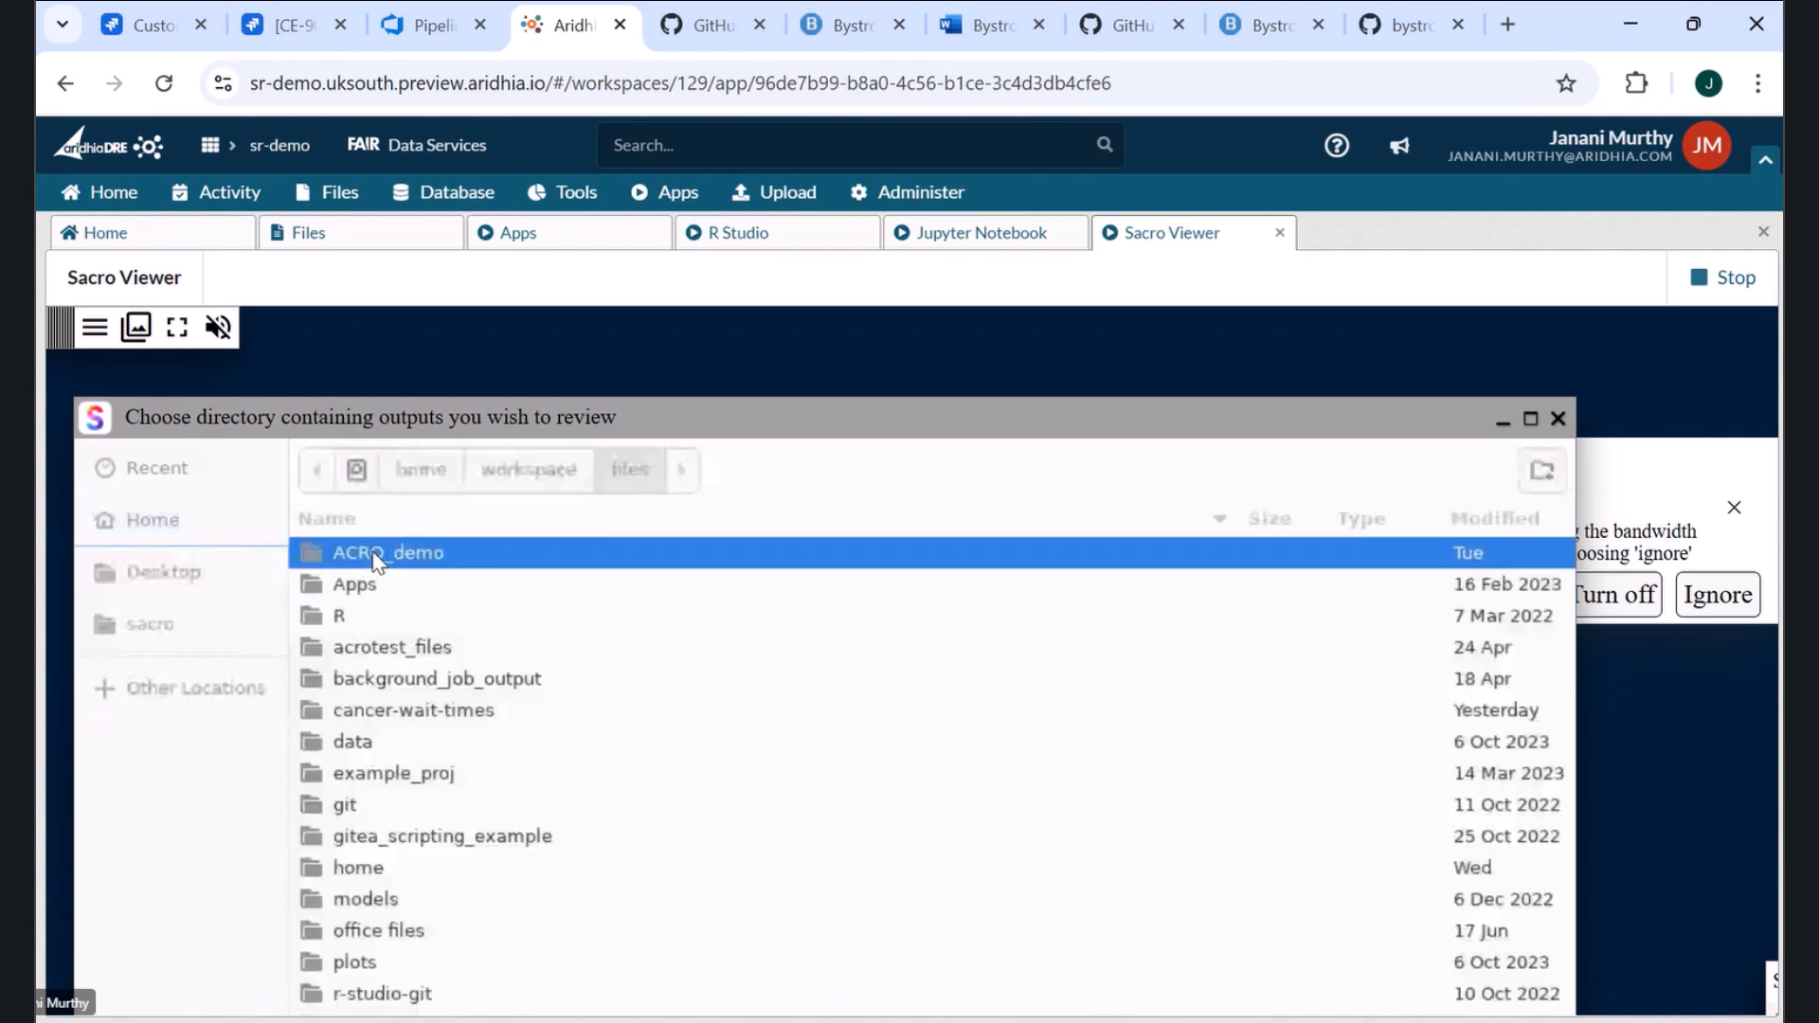
double_click(377, 559)
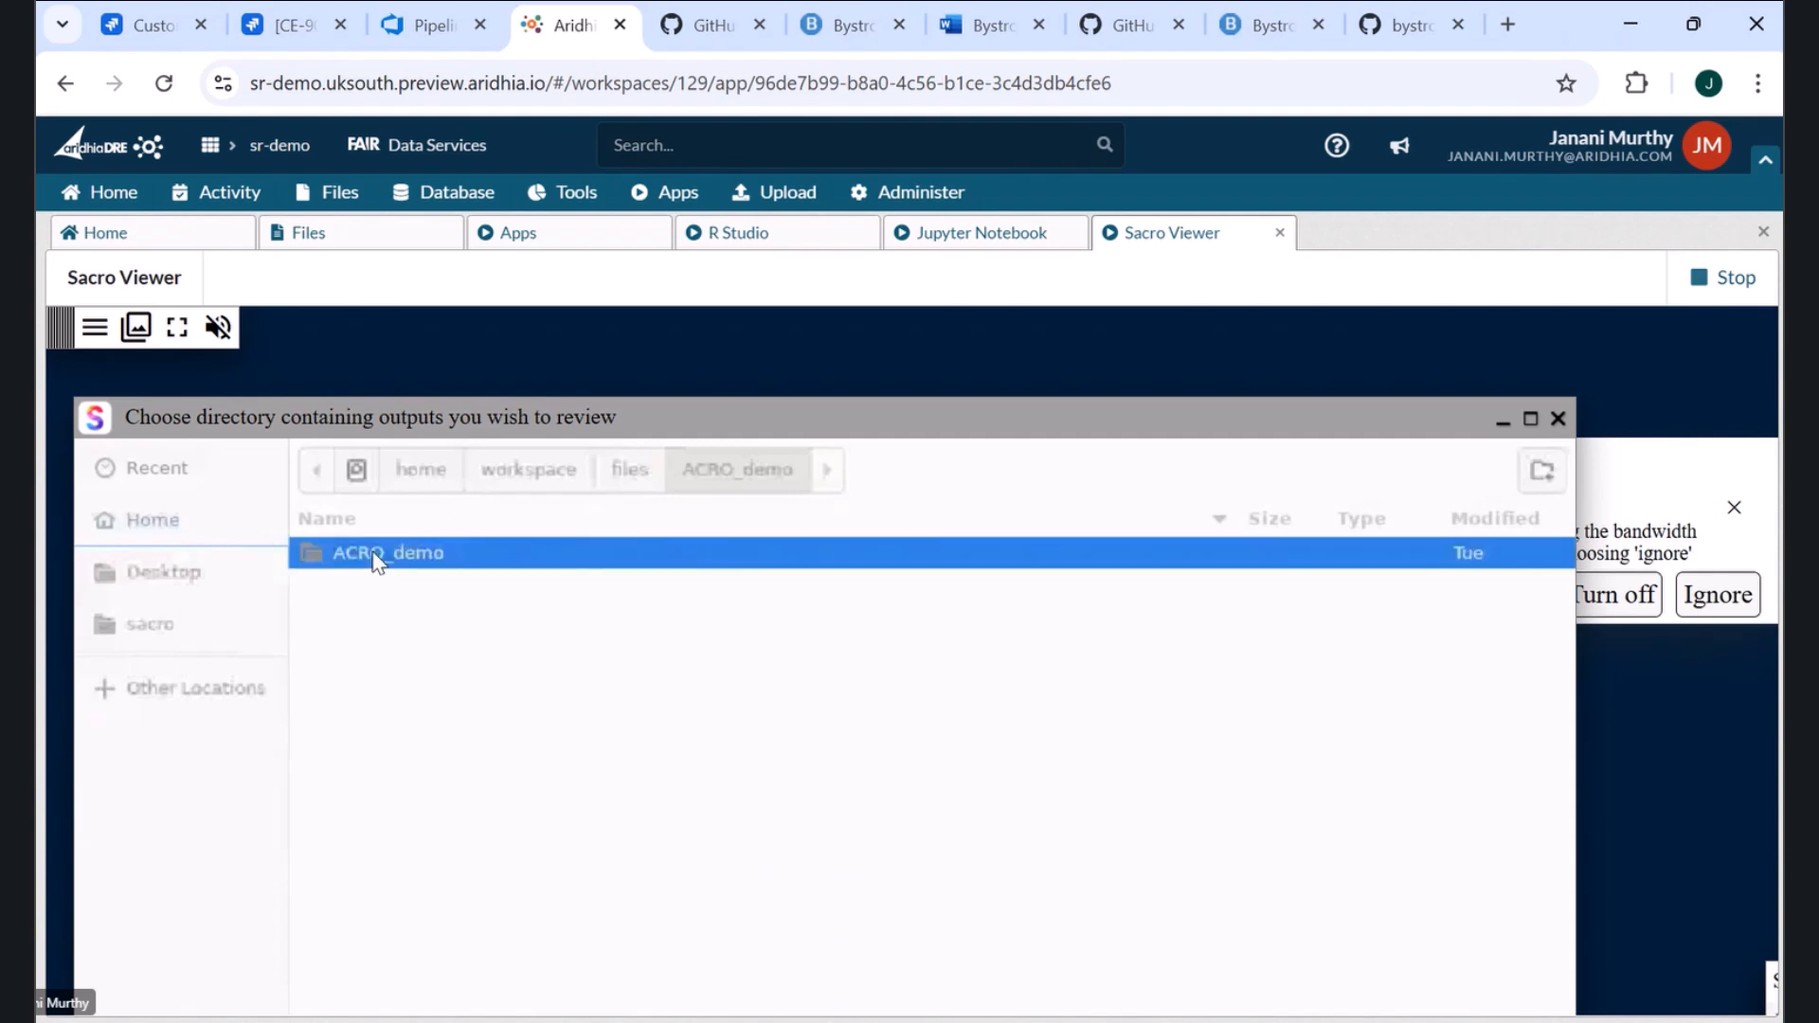
double_click(341, 585)
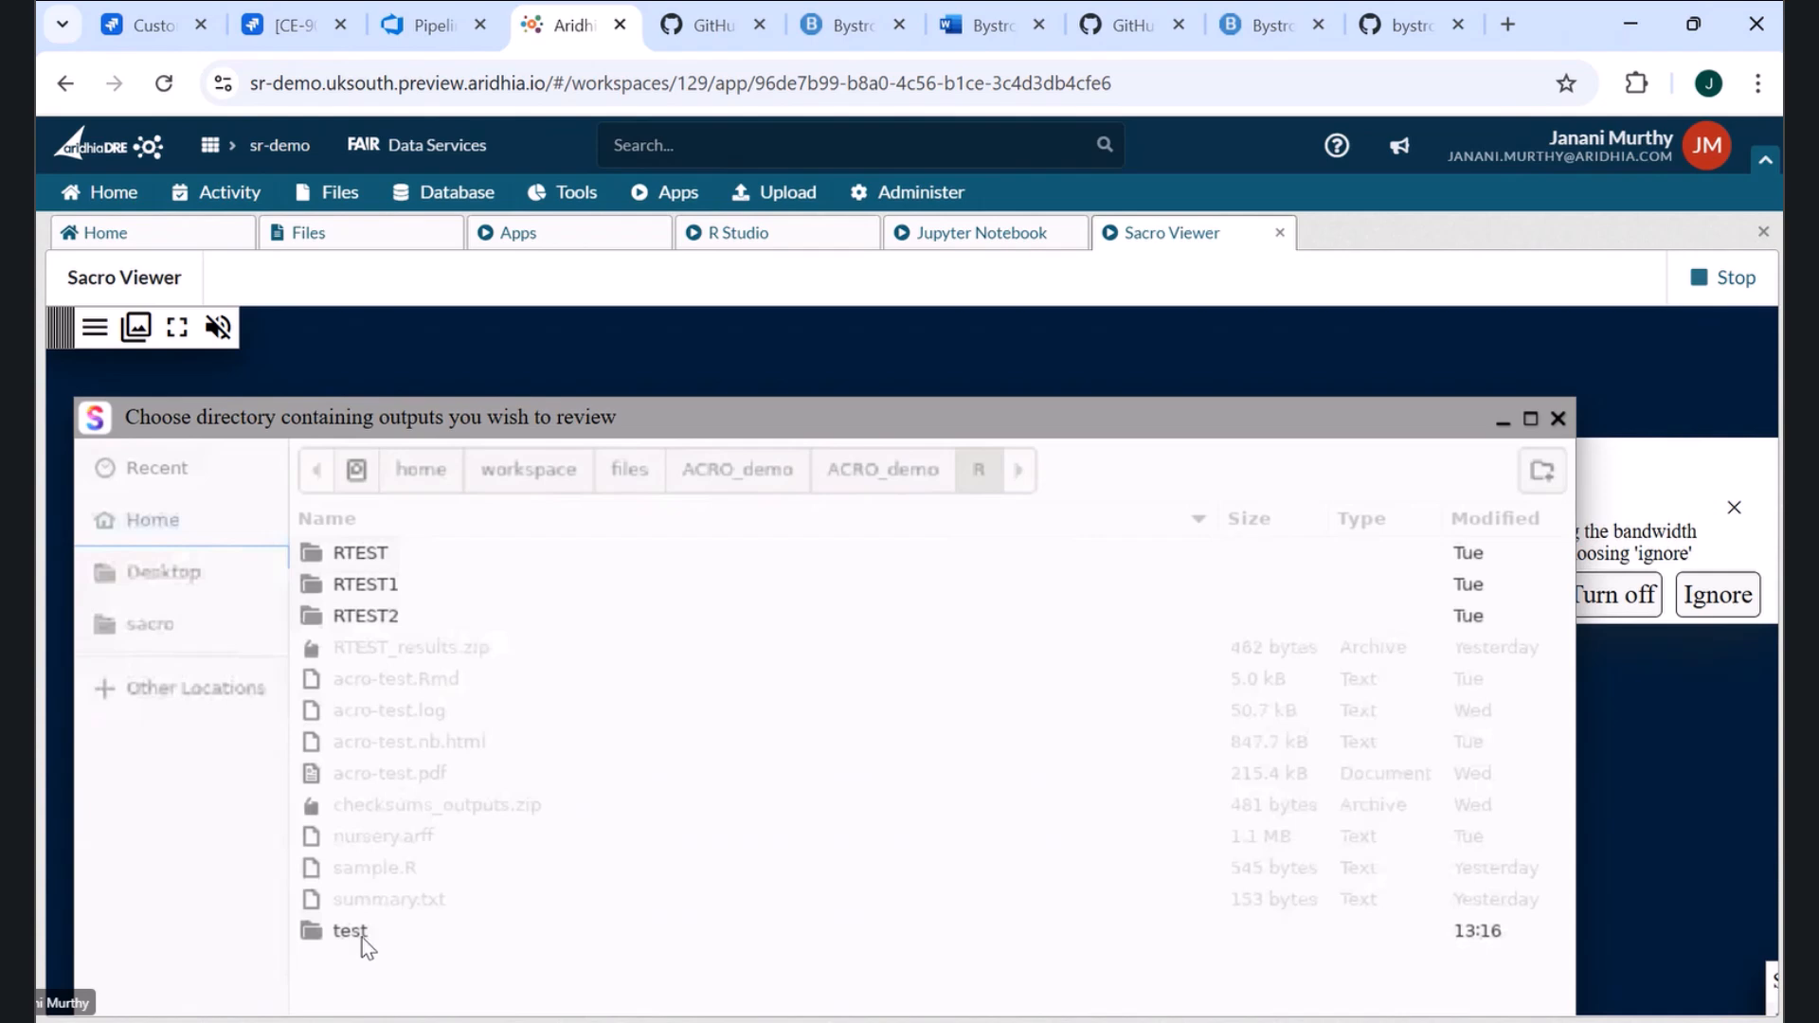
double_click(364, 934)
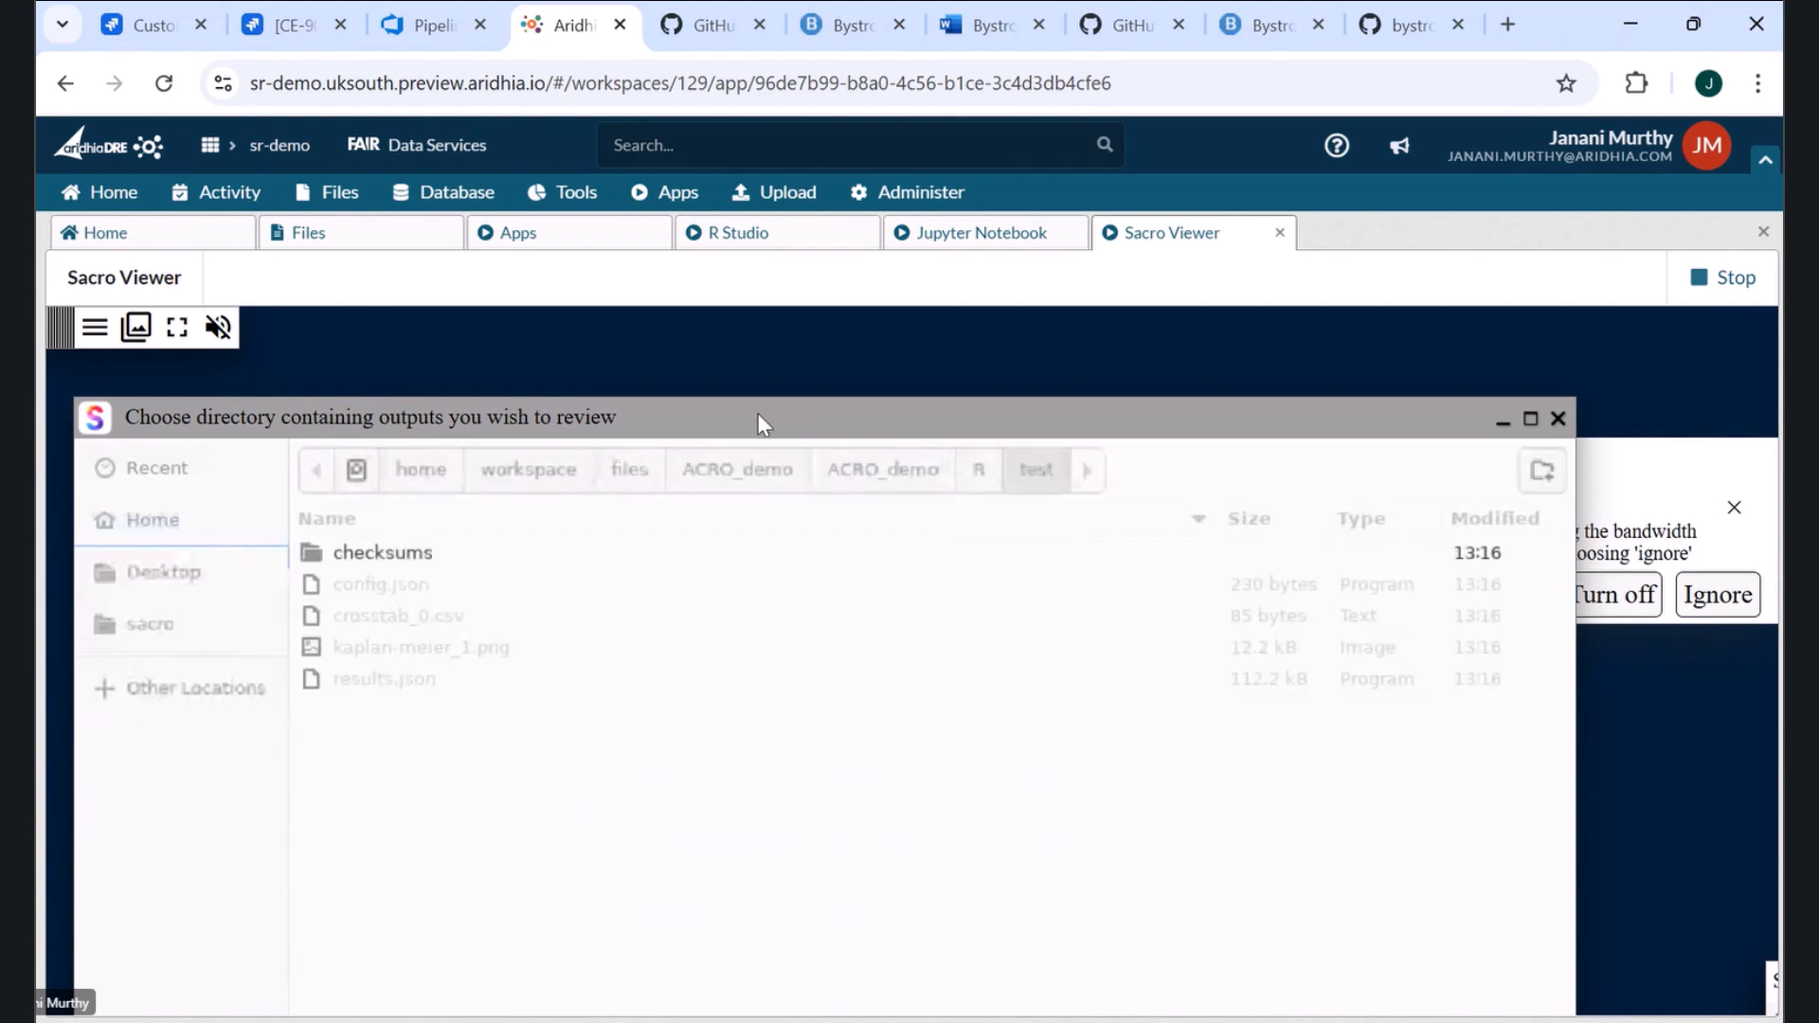
left_click_drag(763, 425, 763, 330)
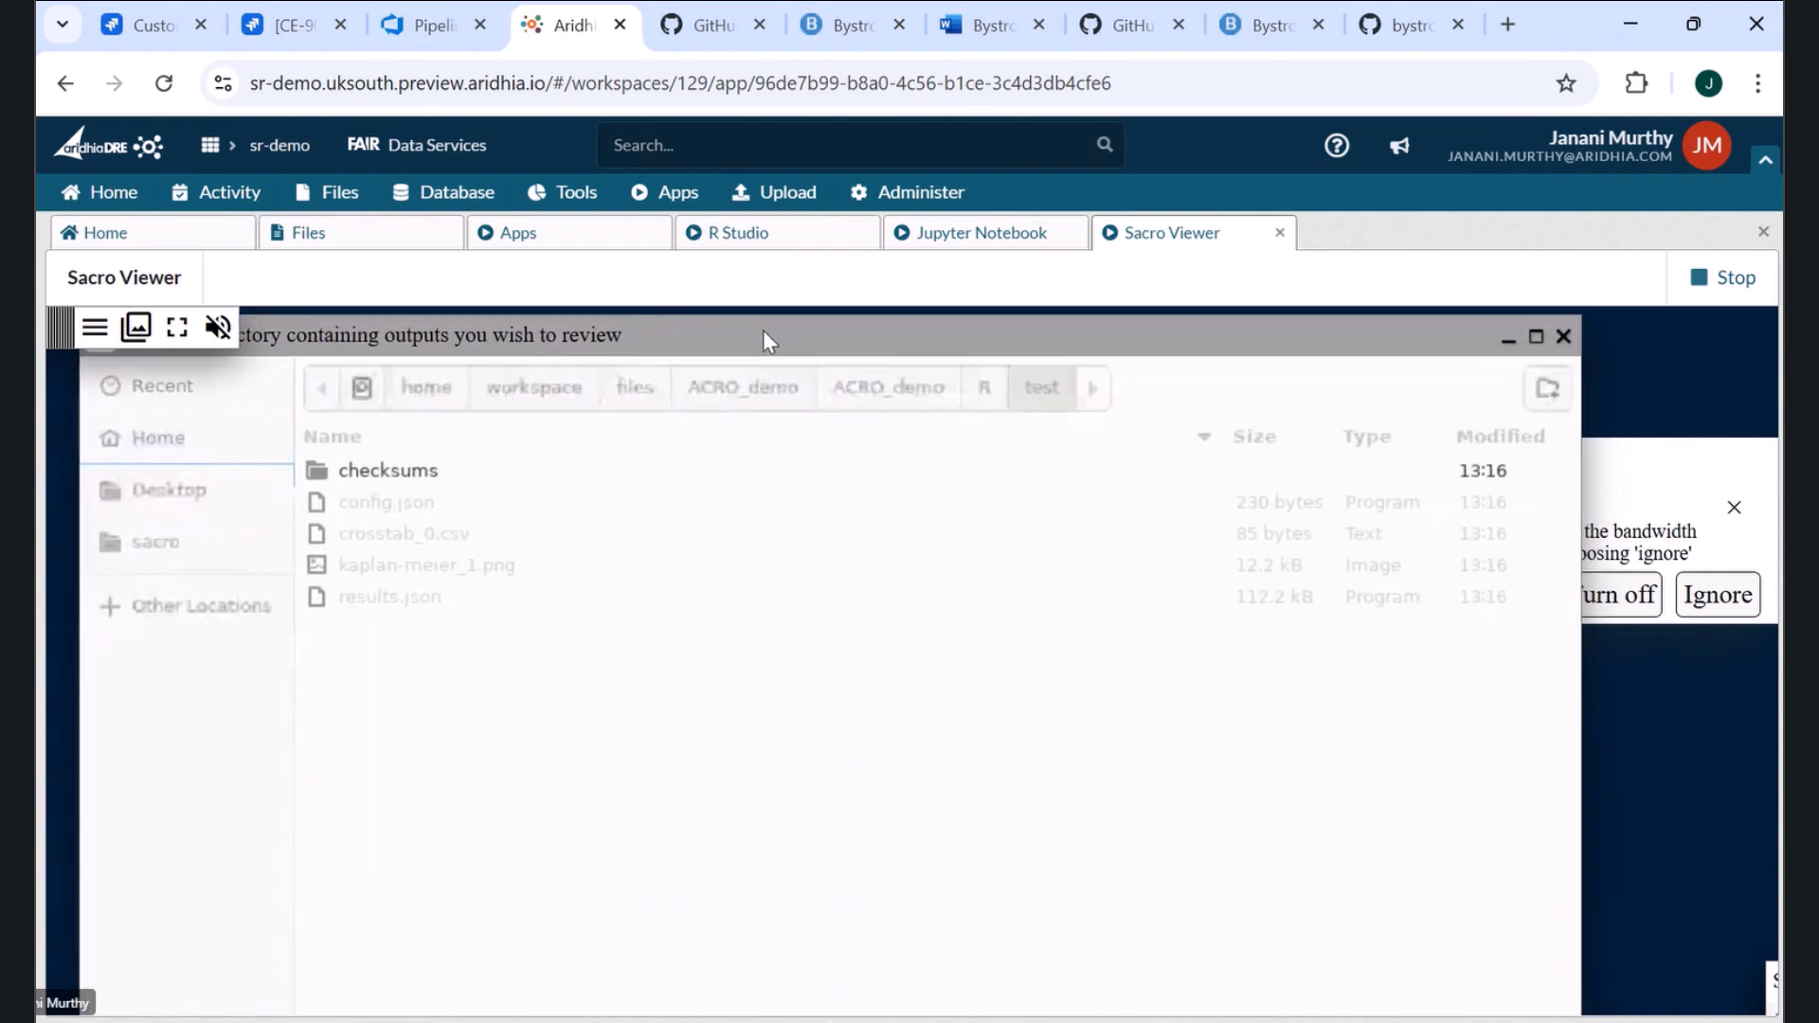
left_click(1536, 337)
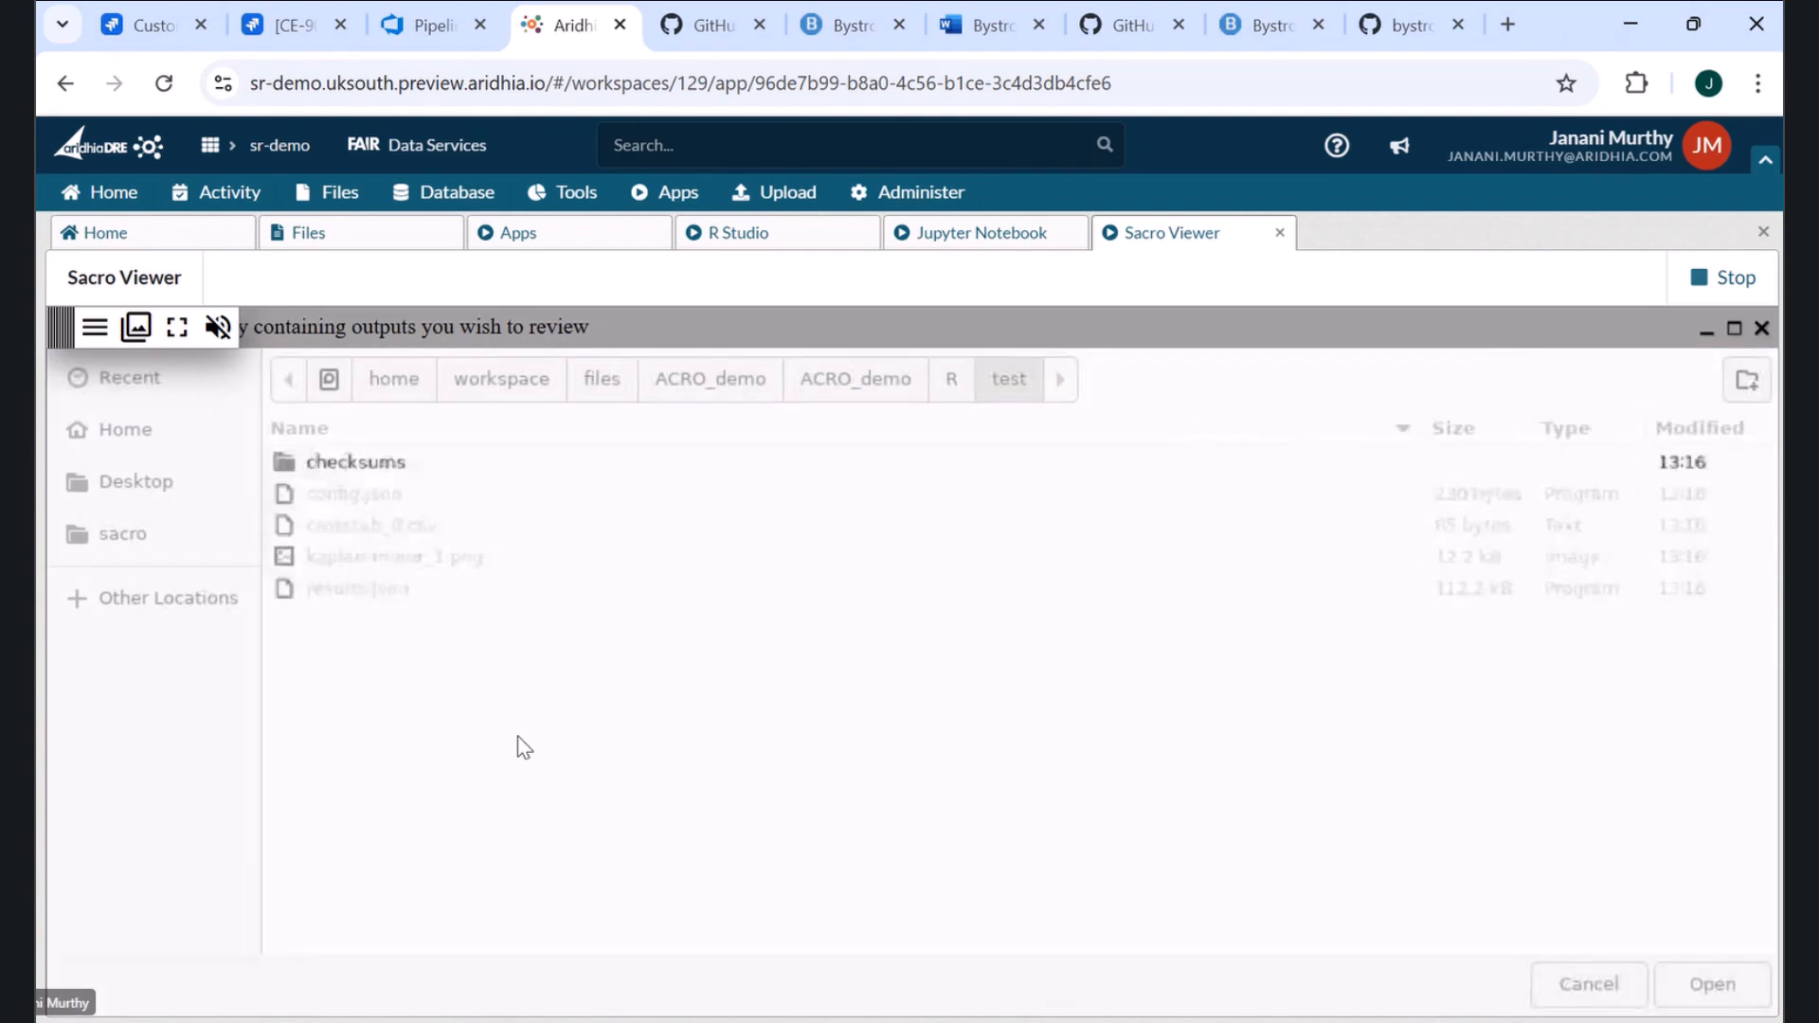
left_click(1713, 985)
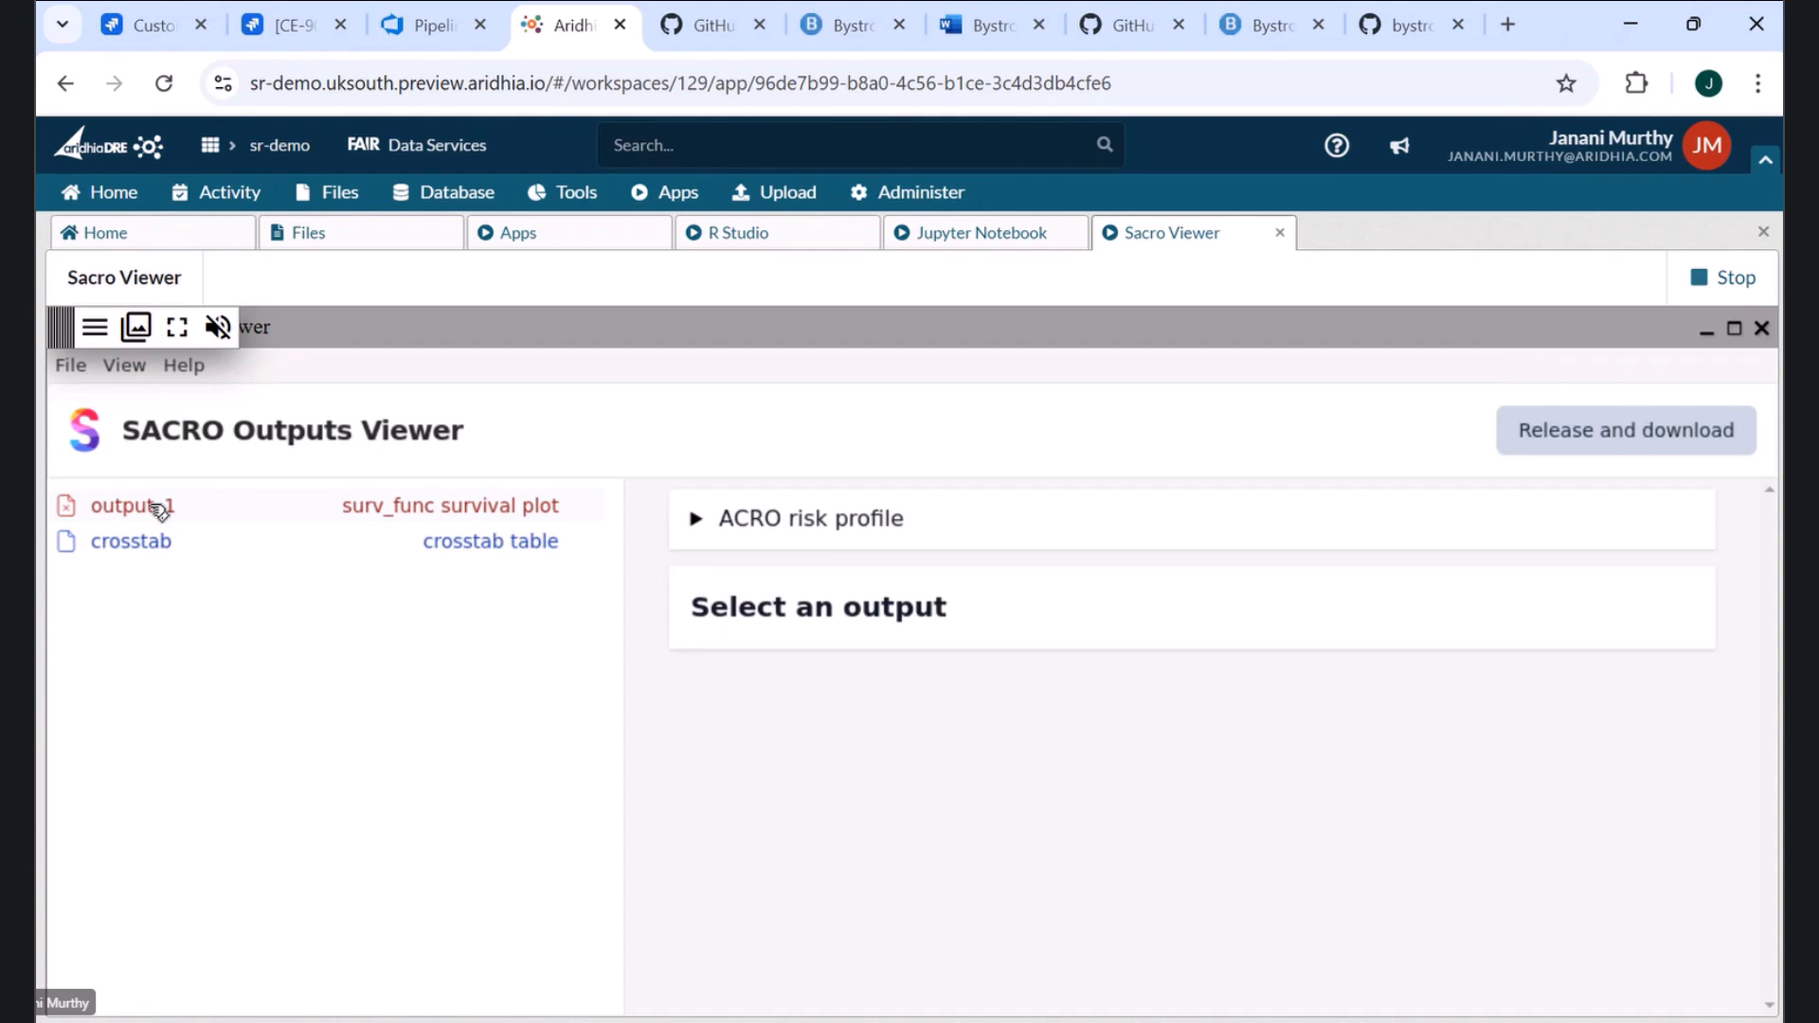
- Open the output_1 survival plot record and expand the ACRO risk profile to examine its parameters
double_click(133, 506)
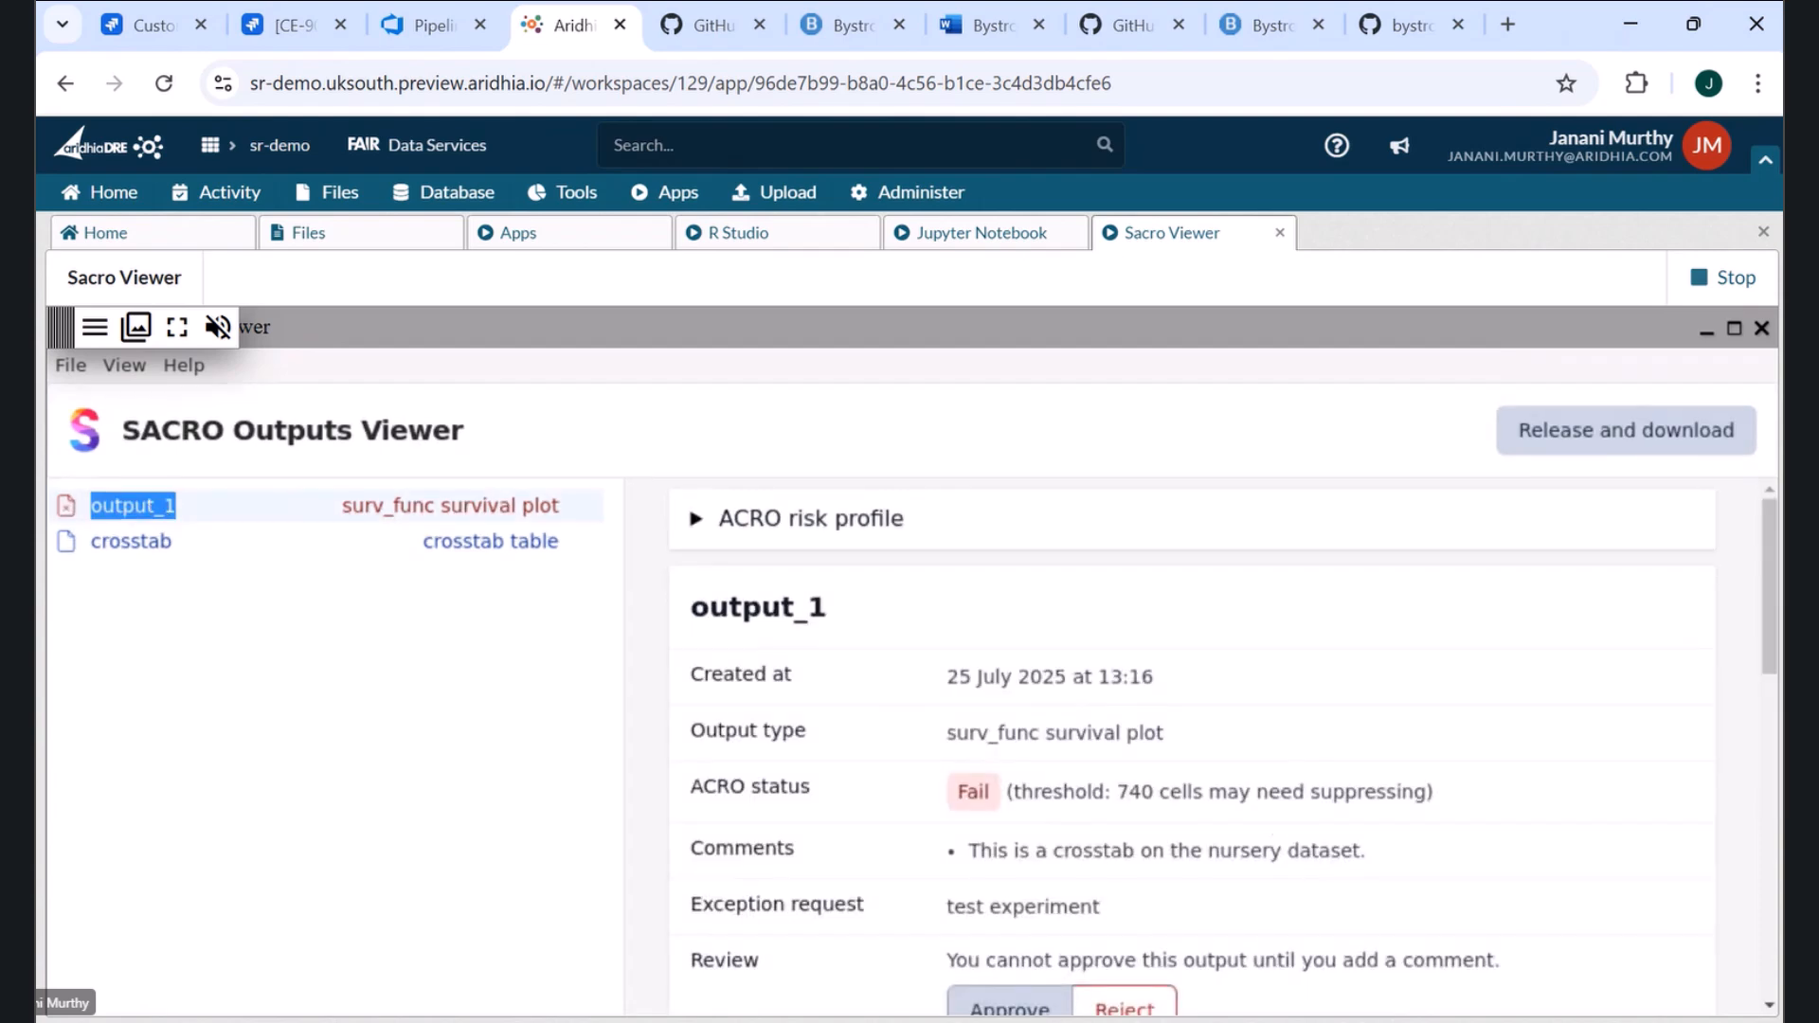
mouse_move(1771, 638)
left_mouse_down()
mouse_move(1768, 957)
mouse_move(1757, 634)
left_mouse_up()
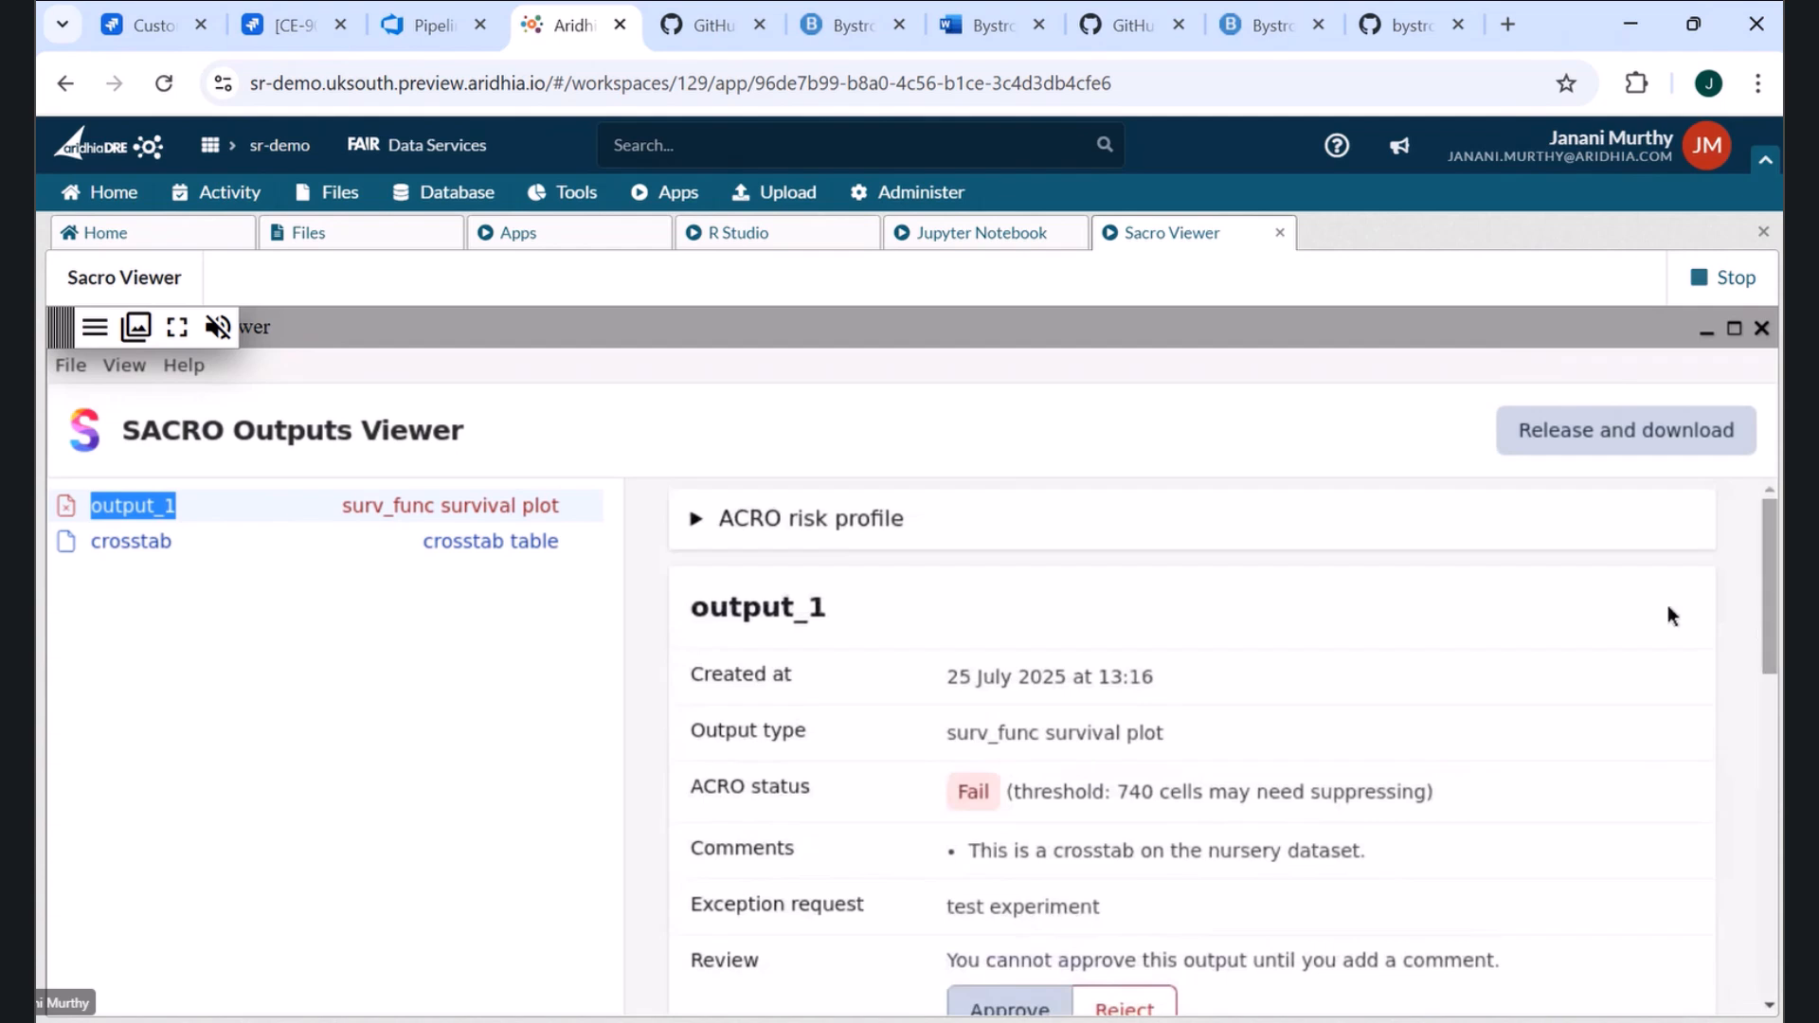
left_click(698, 517)
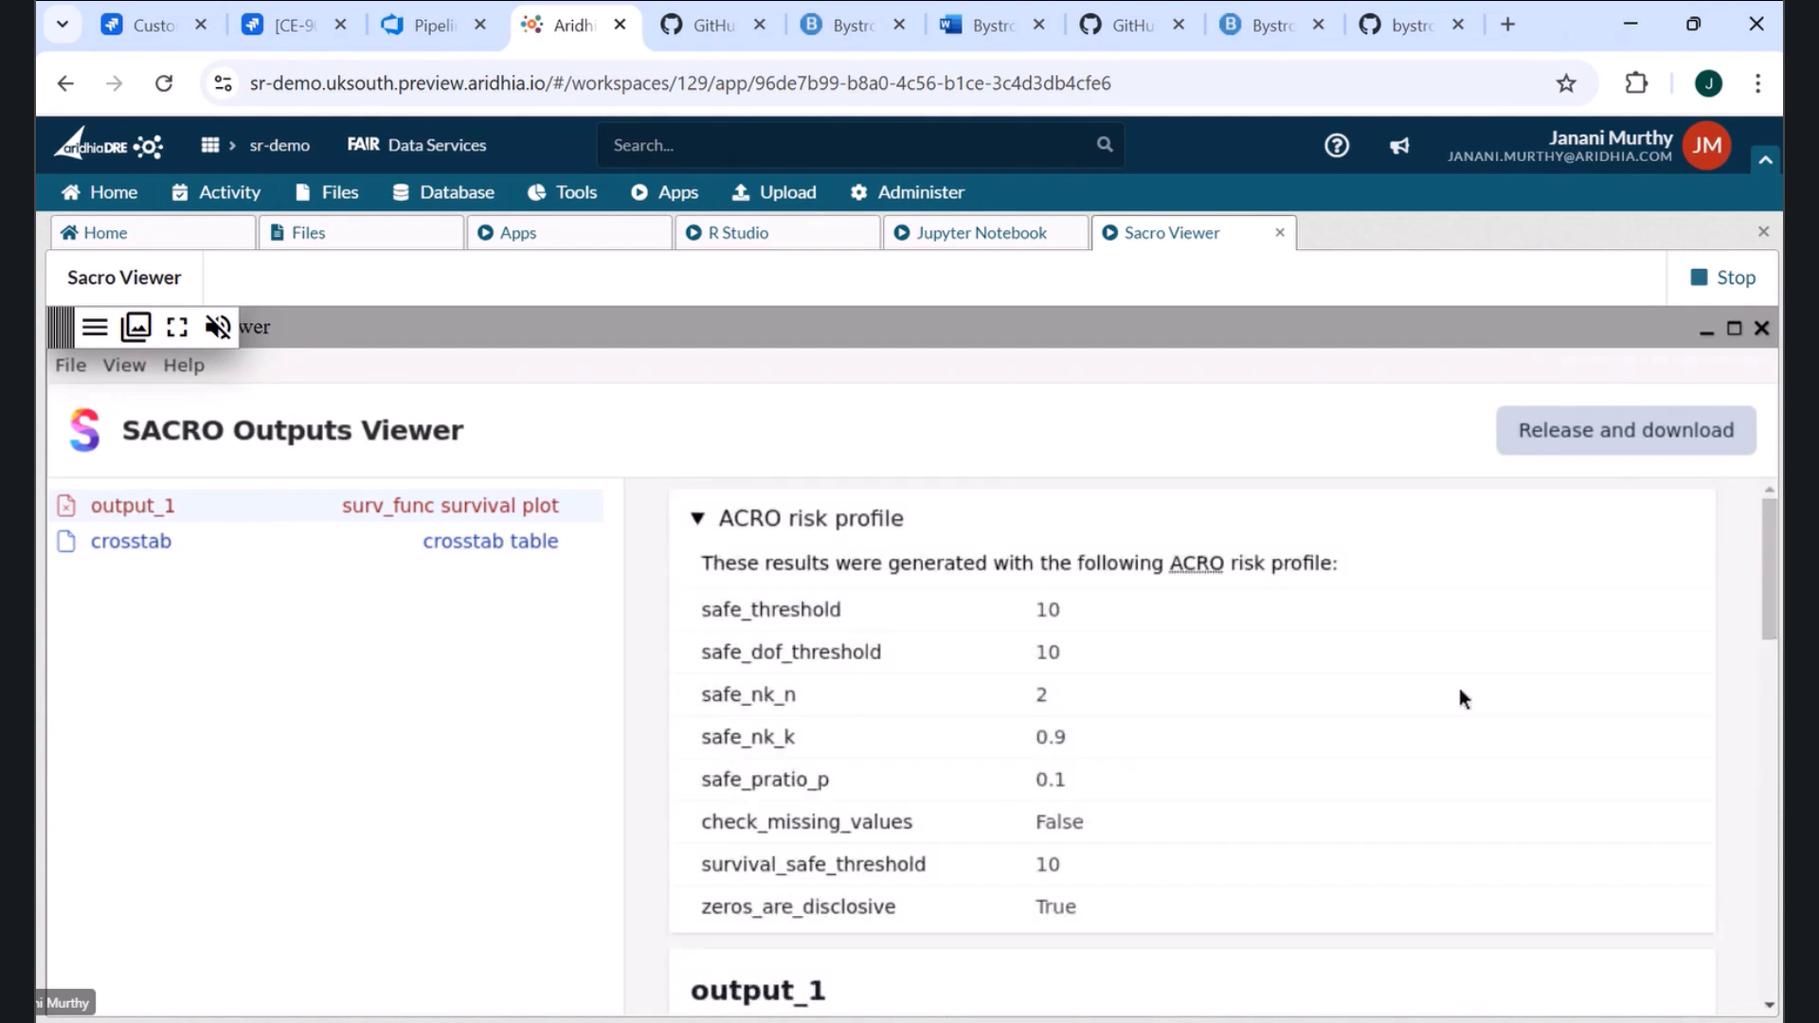
- Reject output_1 with the review comment "Rejected"
left_click_drag(1765, 561, 1770, 739)
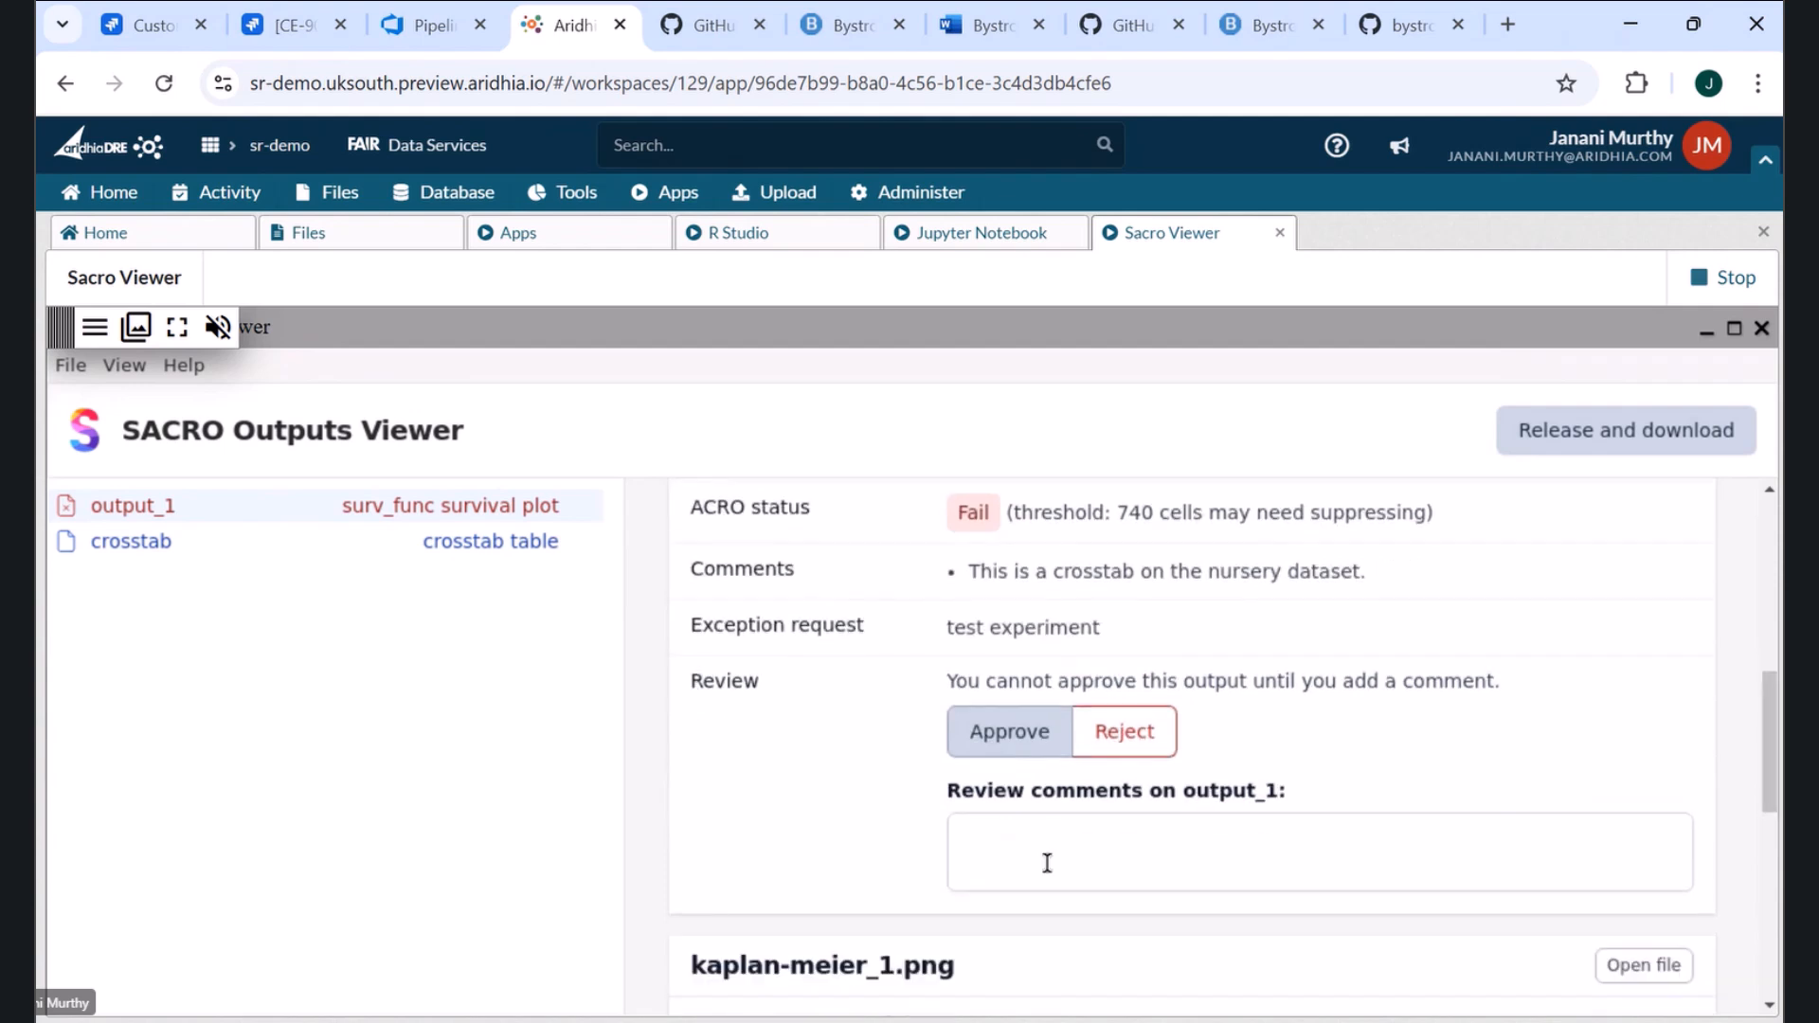
left_click(1078, 863)
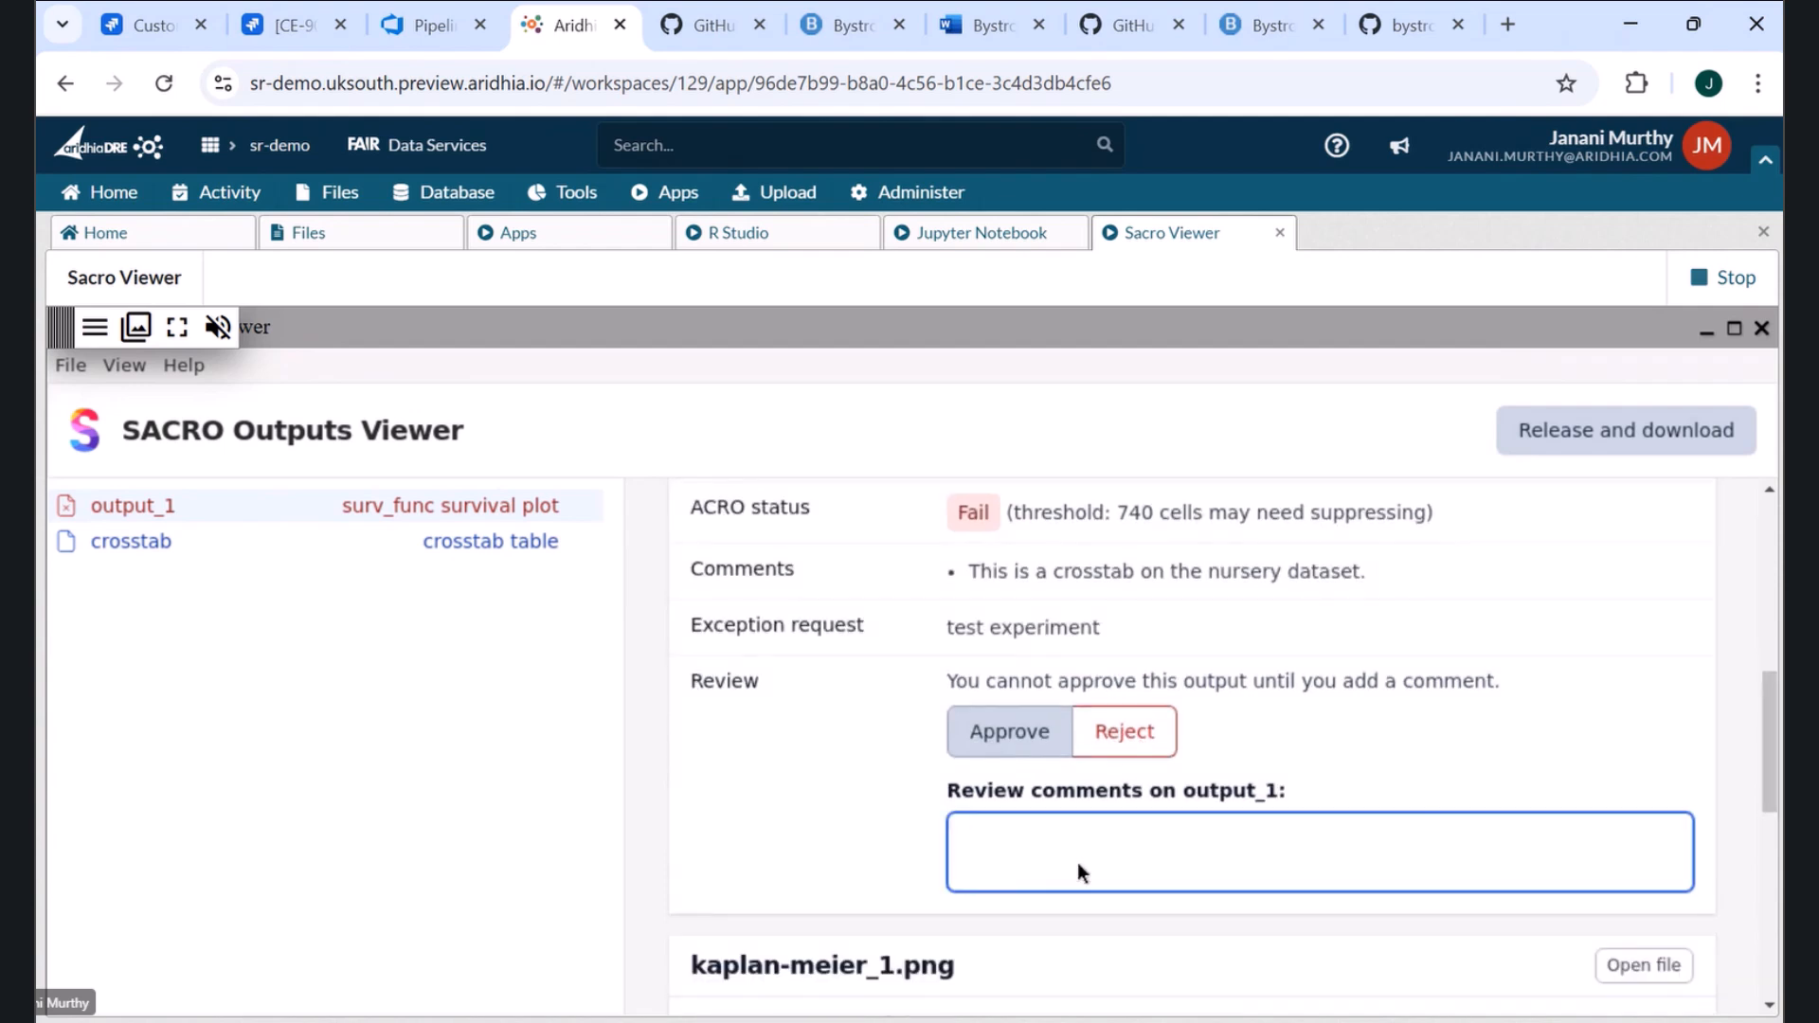
type("Rel")
key("BackSpace")
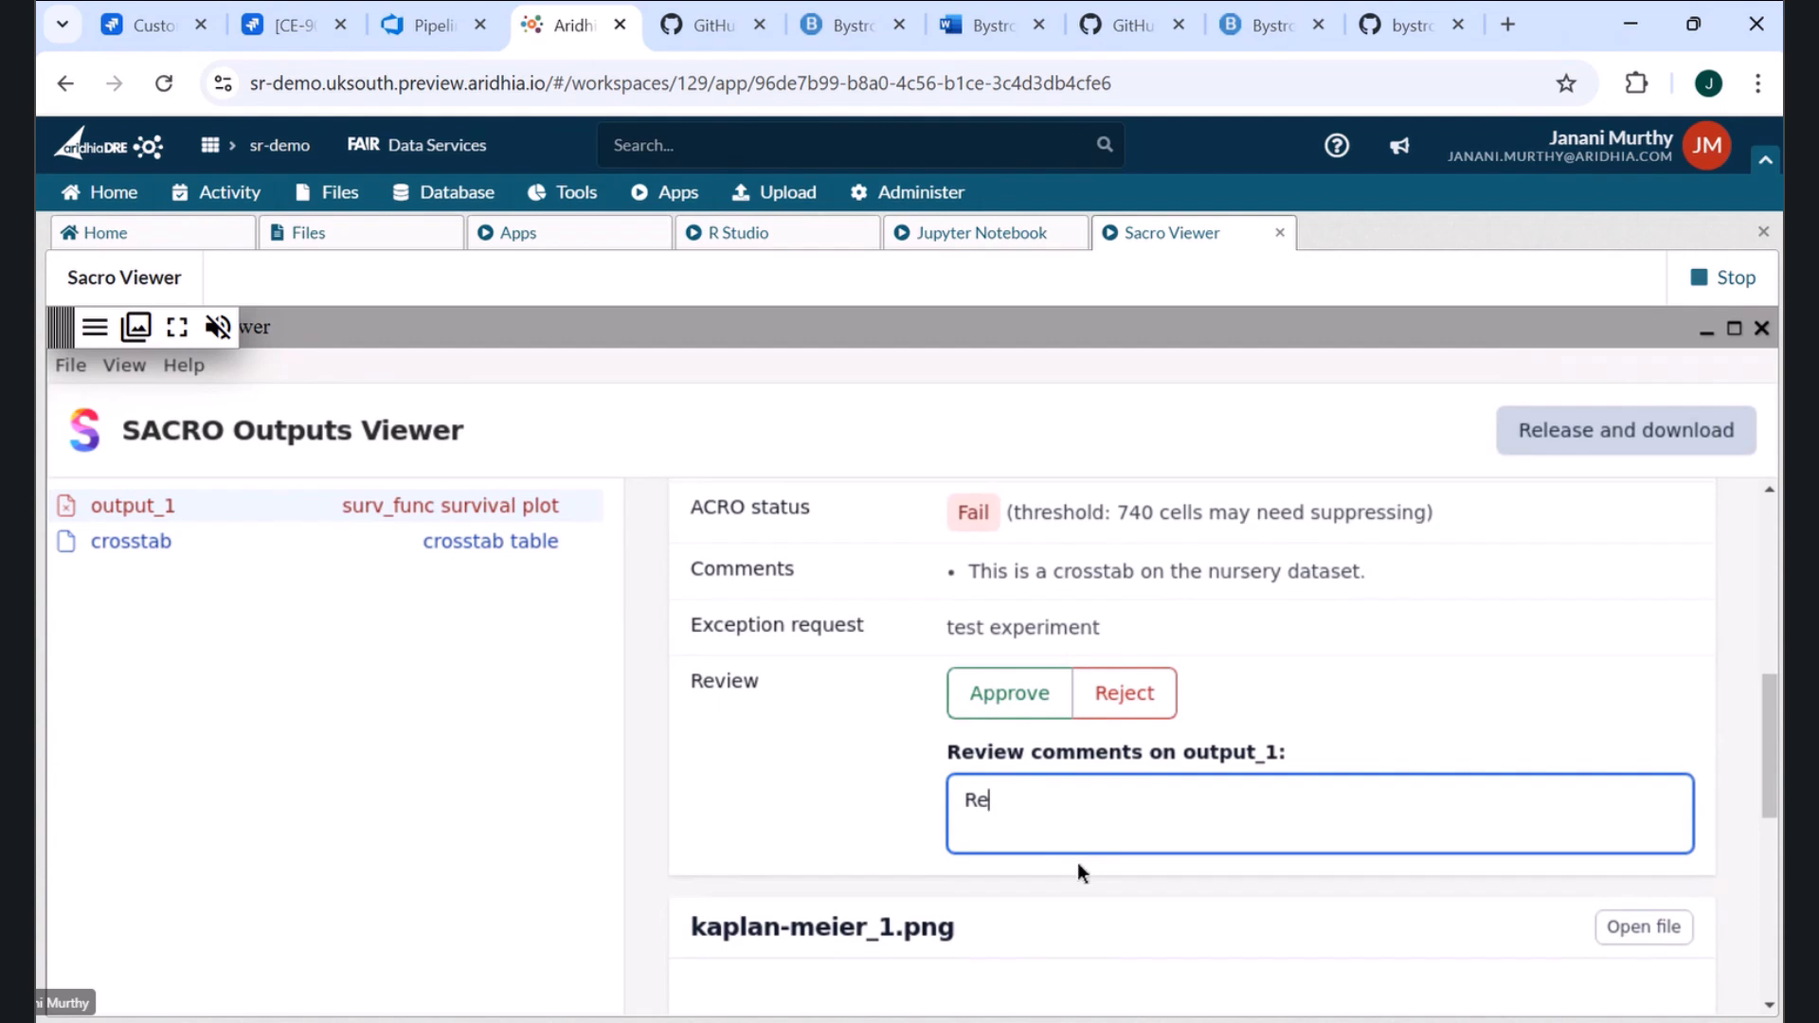
type("jected")
left_click(1139, 701)
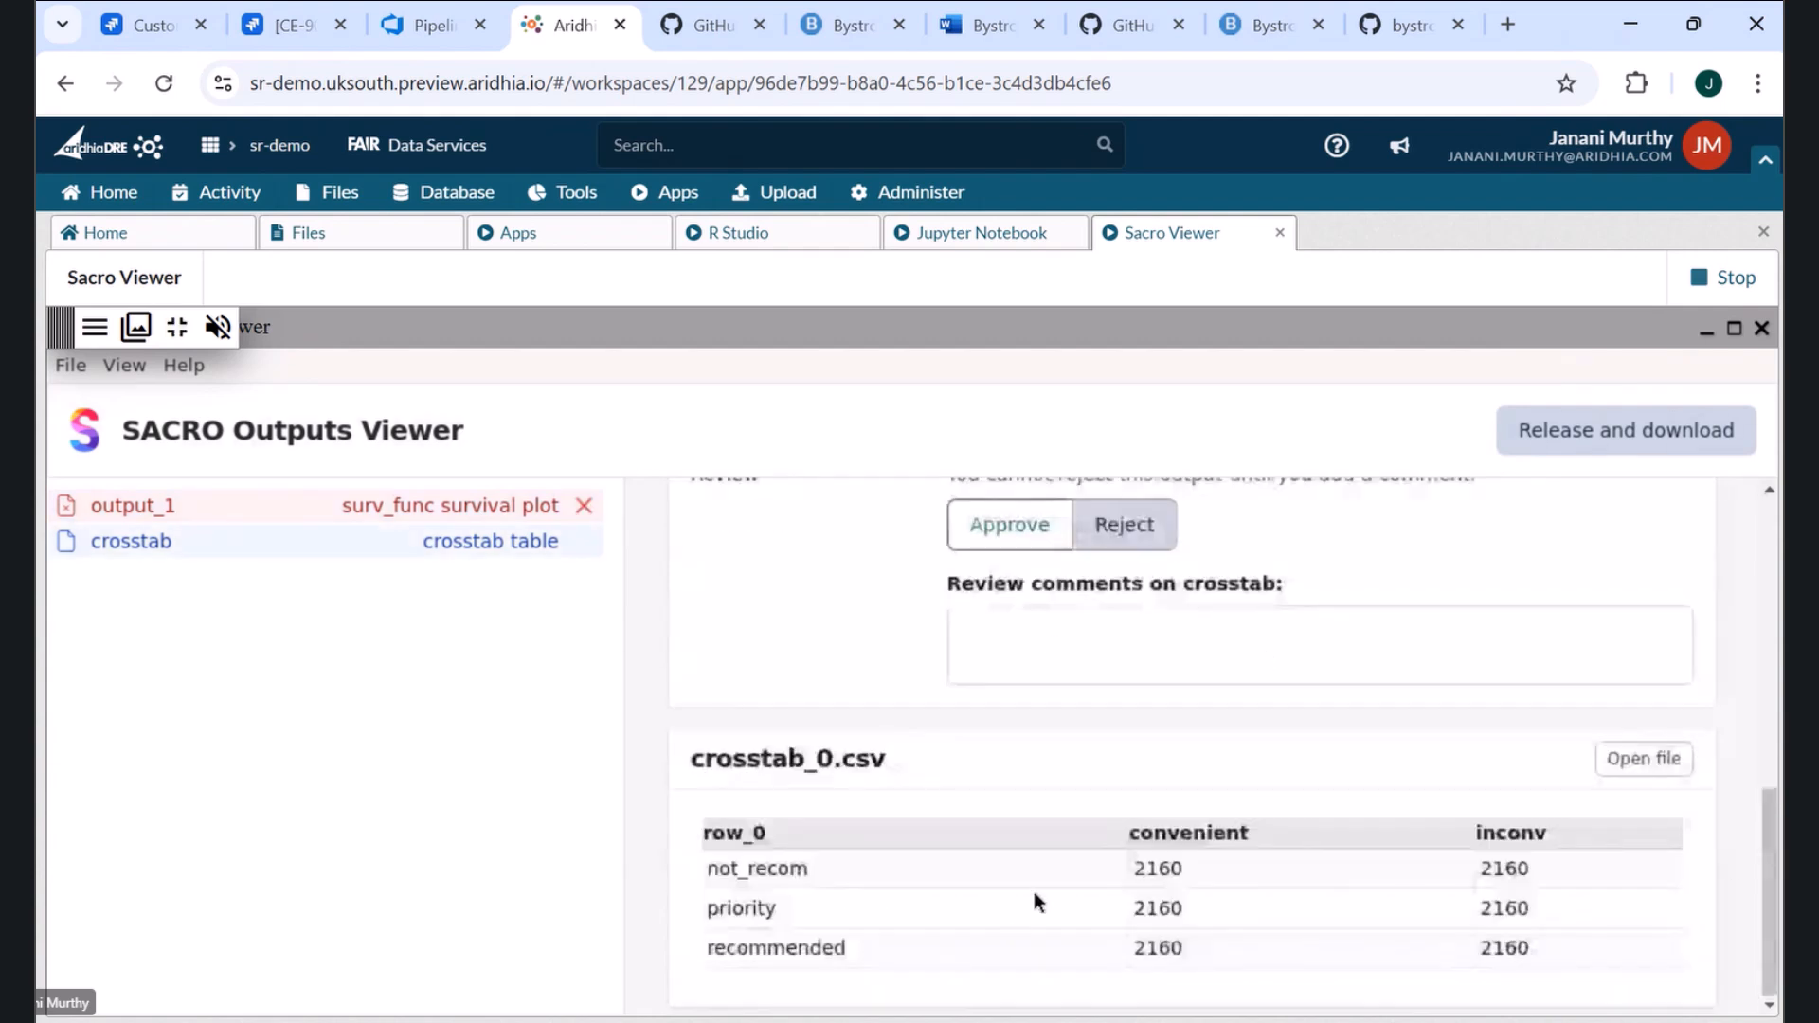
- Approve the crosstab output with the review comment "Approved"
left_click_drag(1770, 883, 1769, 775)
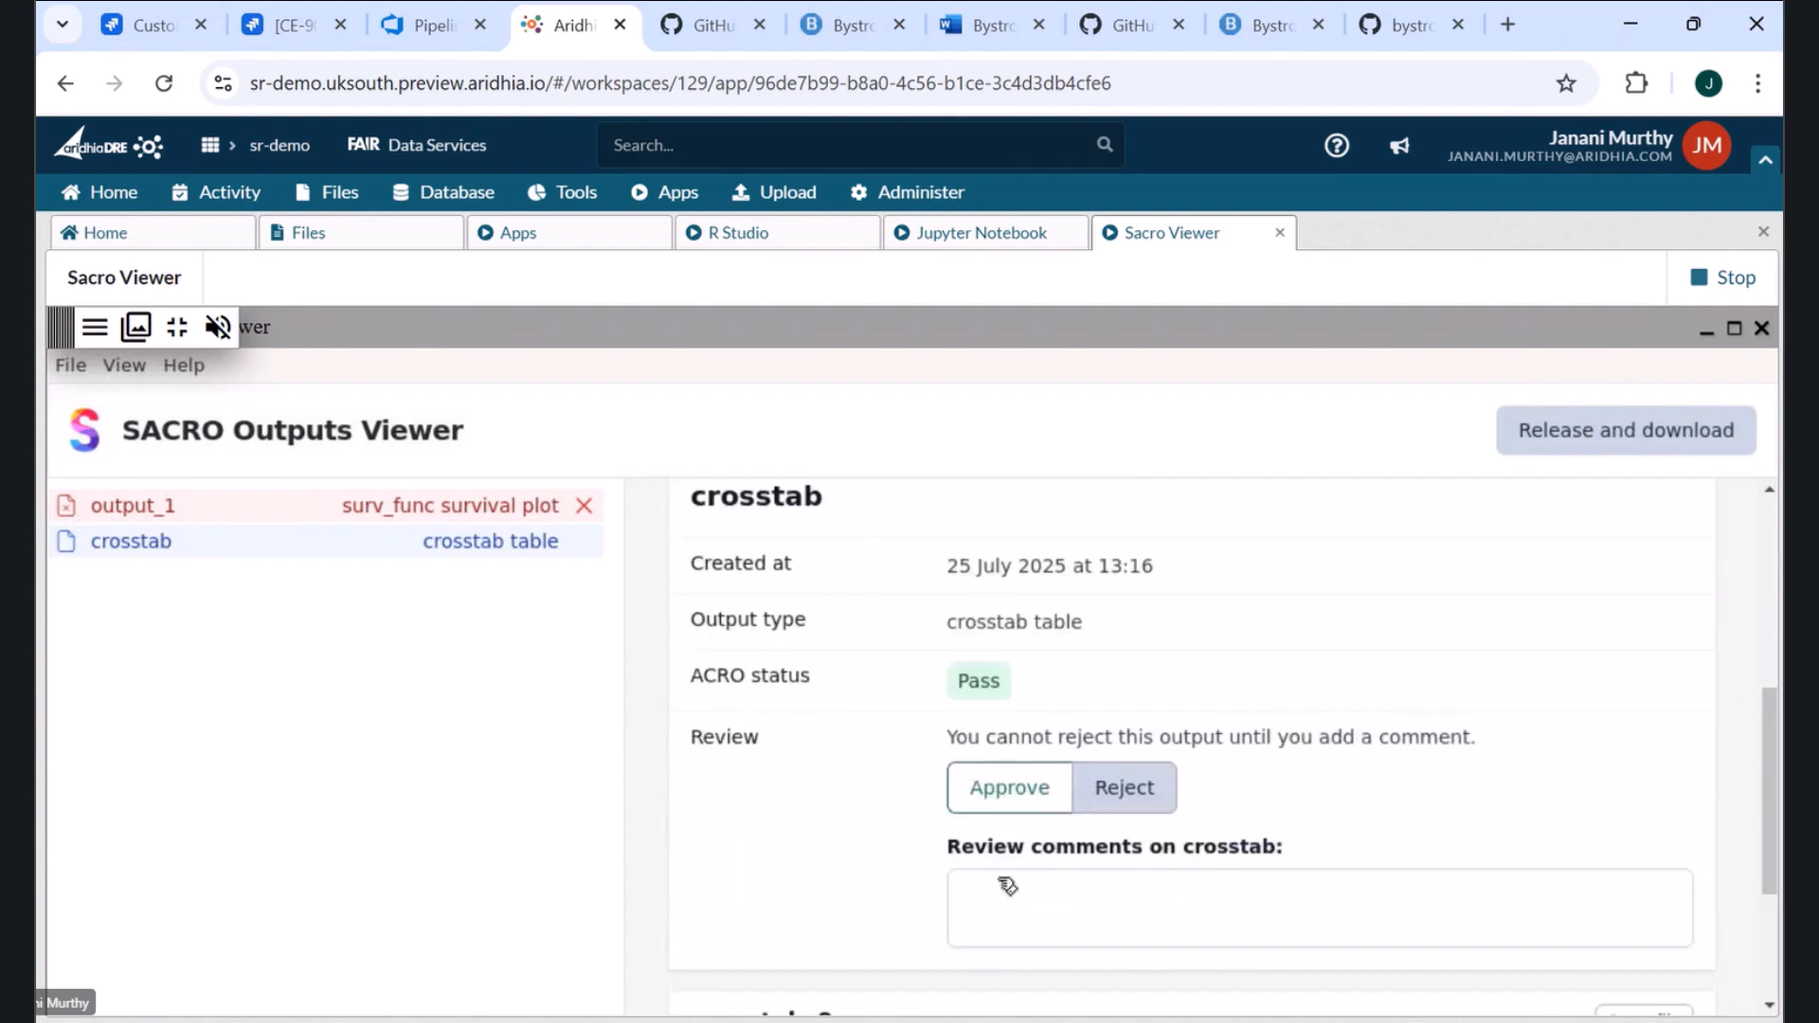
left_click(1007, 886)
type("Approved")
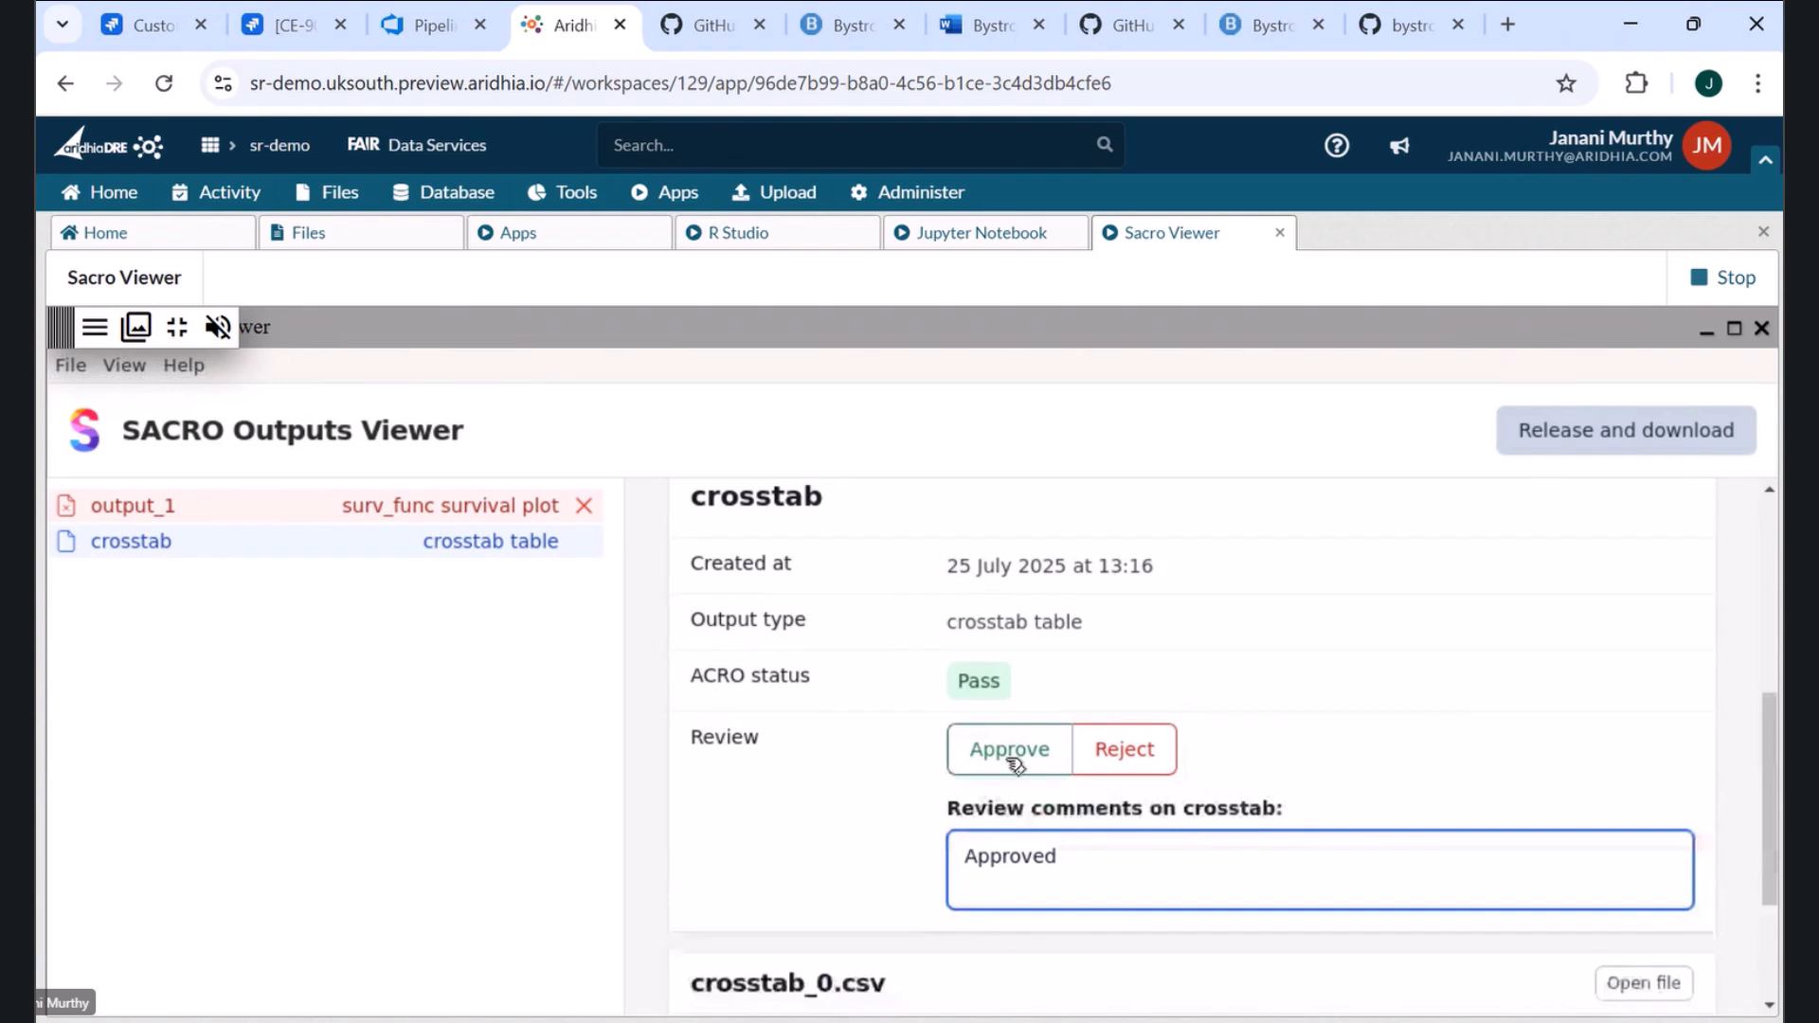
left_click(1010, 753)
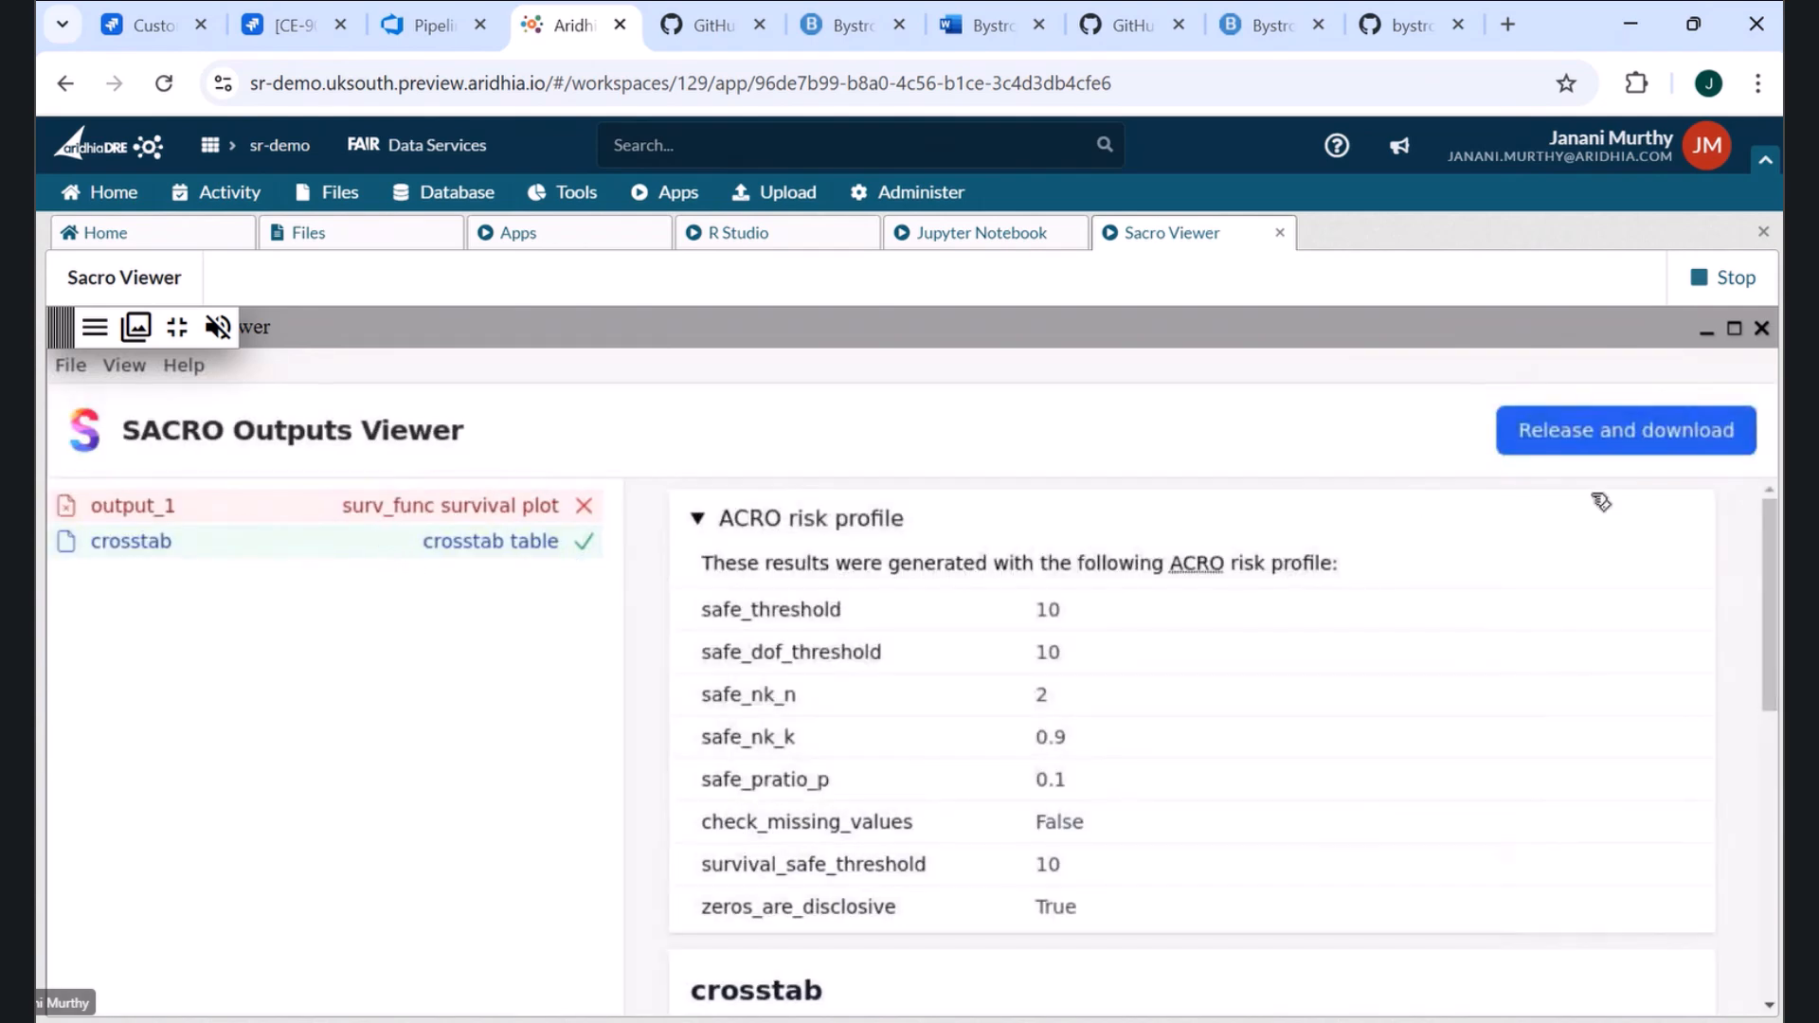
- Submit the release request review with the overall assessment "Test Release"
left_click(1592, 432)
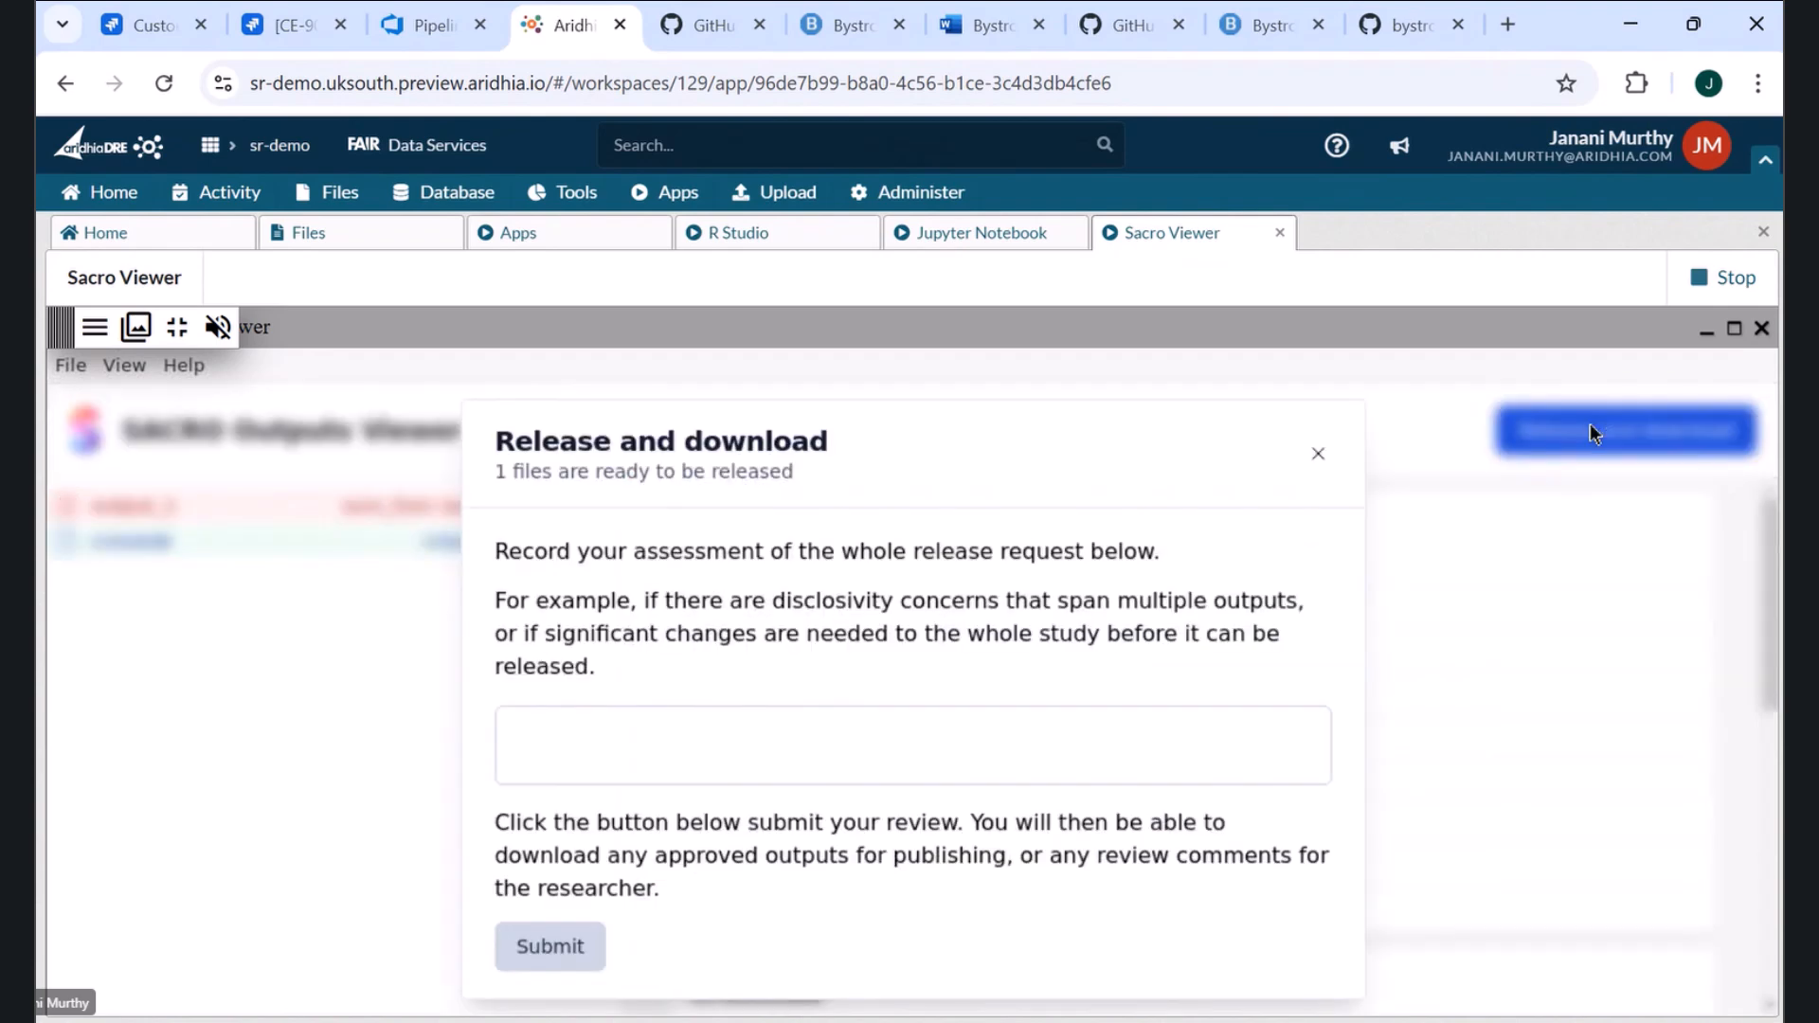
left_click(680, 741)
type("Test")
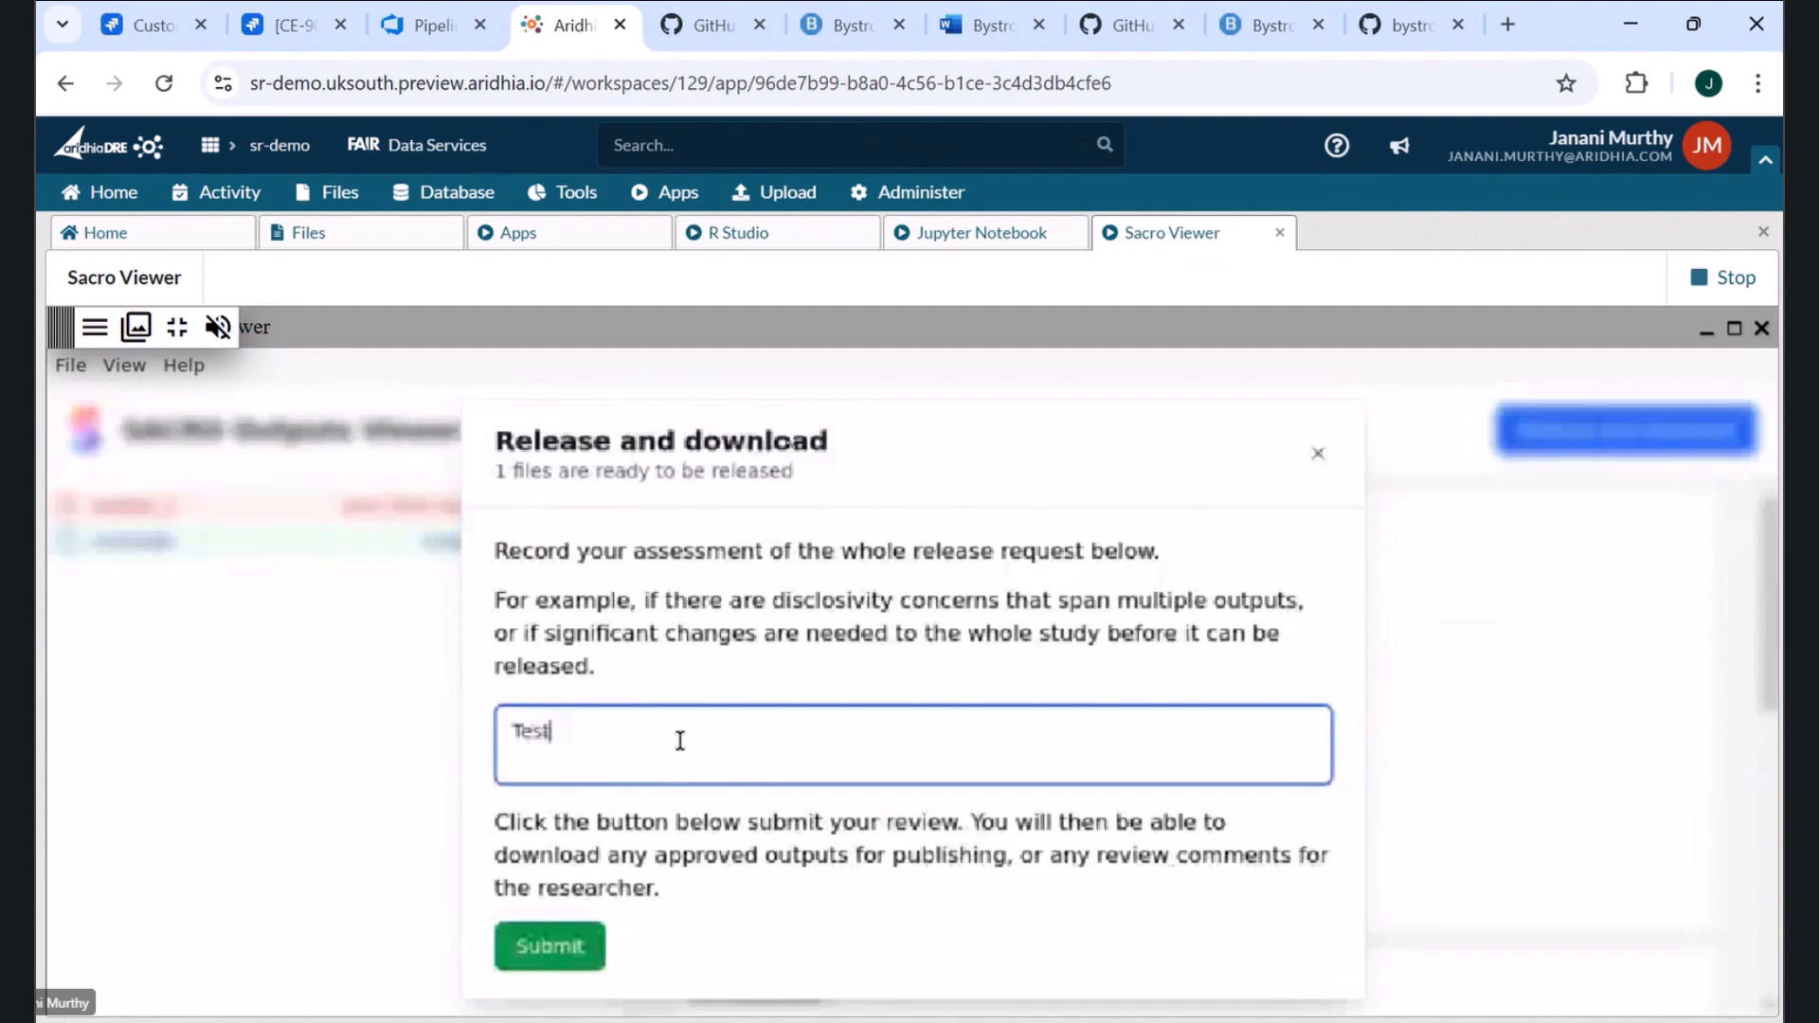
type(" Release")
left_click(549, 946)
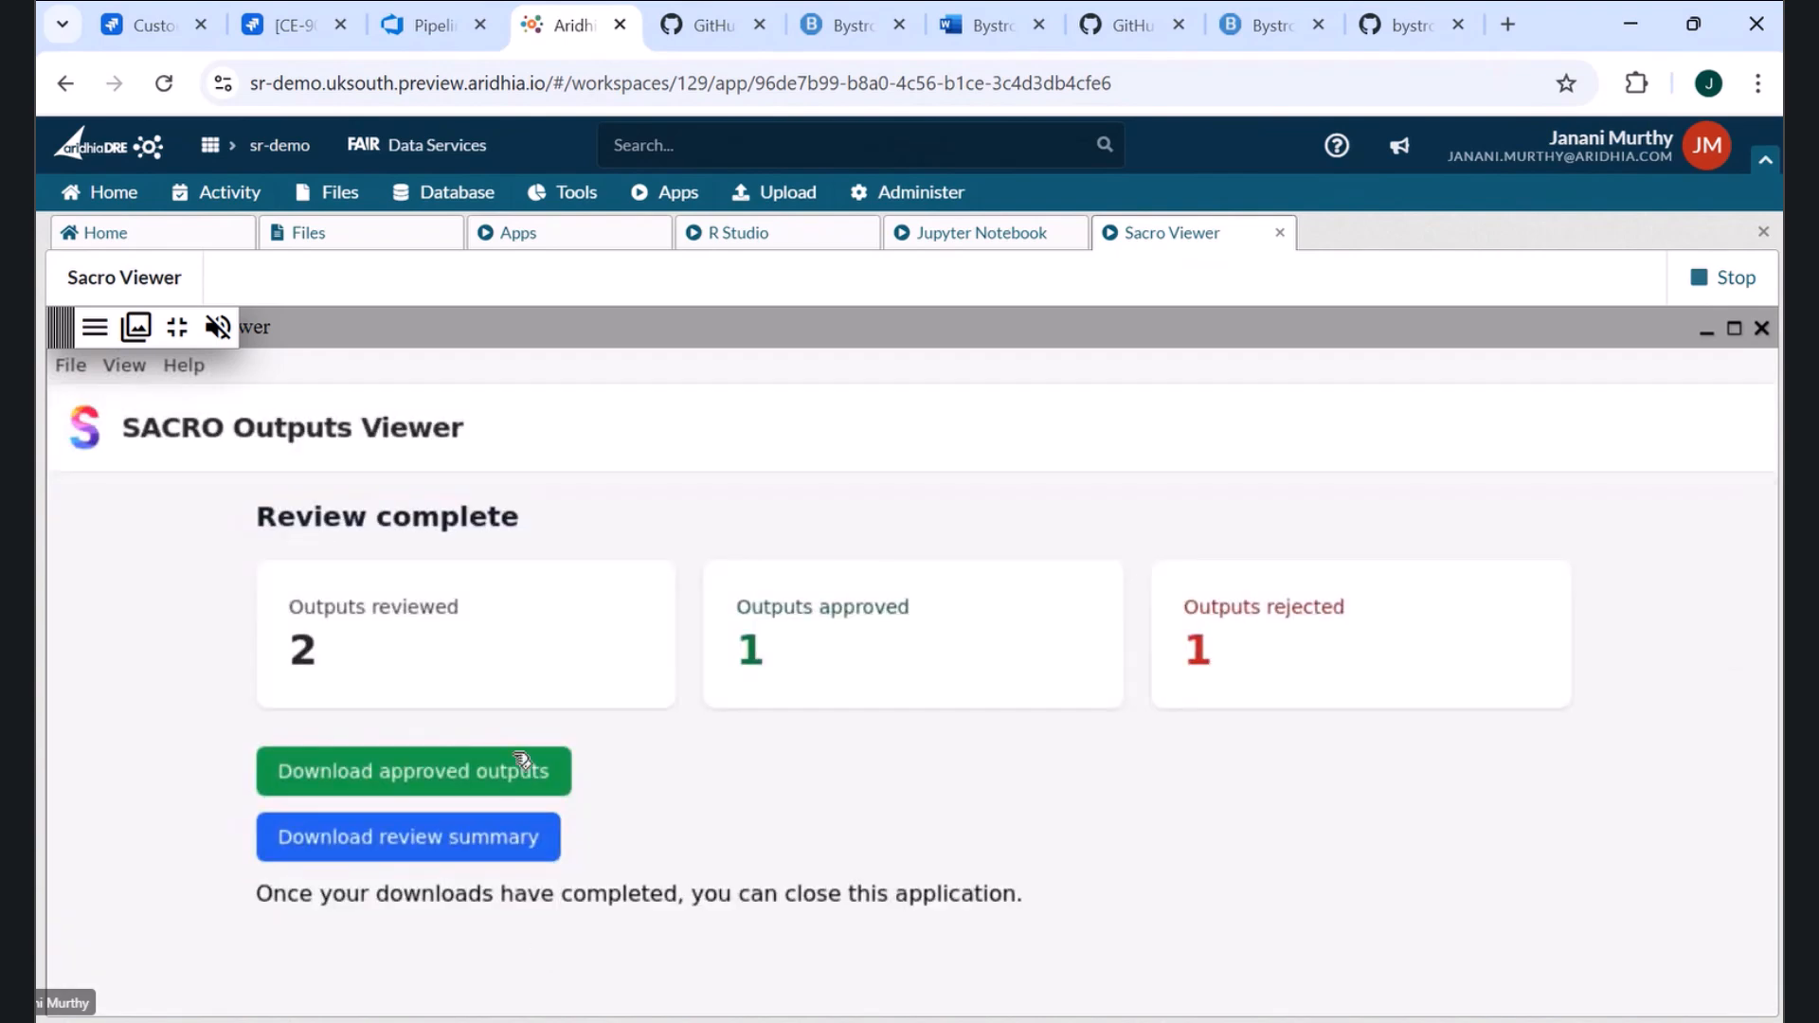
- Download the approved outputs as test_results.zip and the review summary as summary.txt into the workspace folder files/ACRO_demo/ACRO_demo
left_click(533, 778)
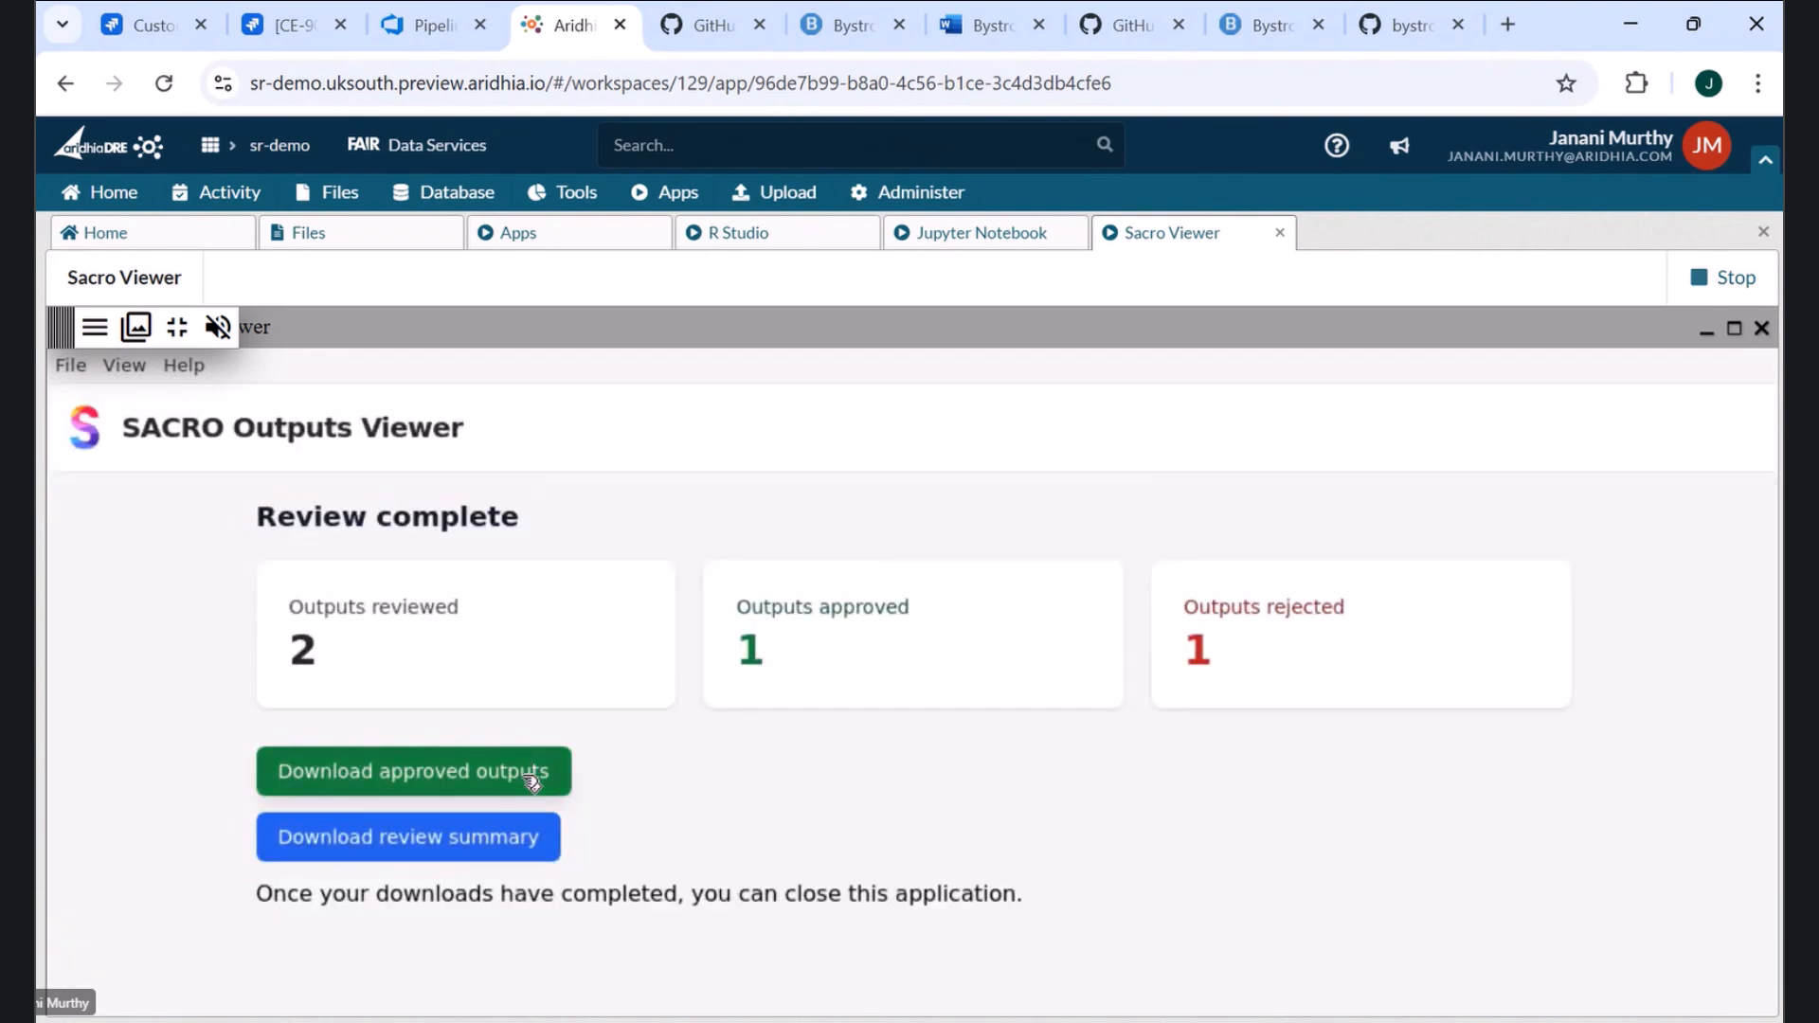
left_click(502, 779)
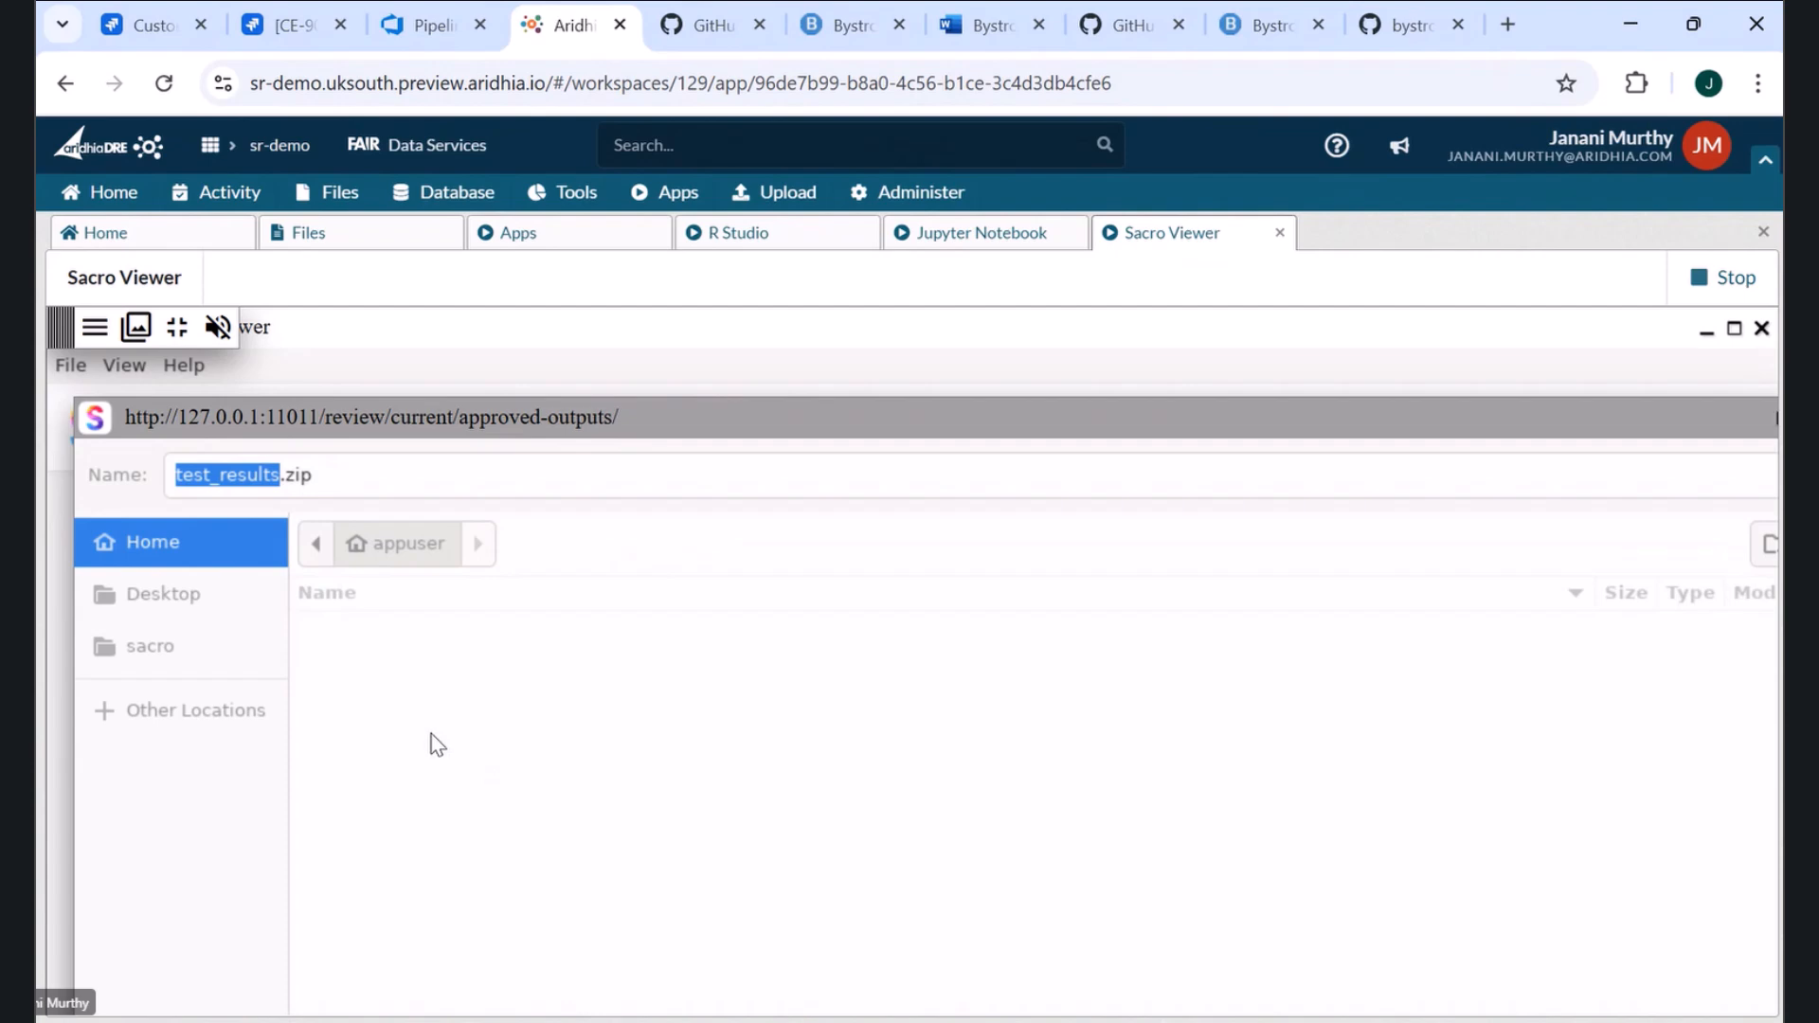
left_click(322, 548)
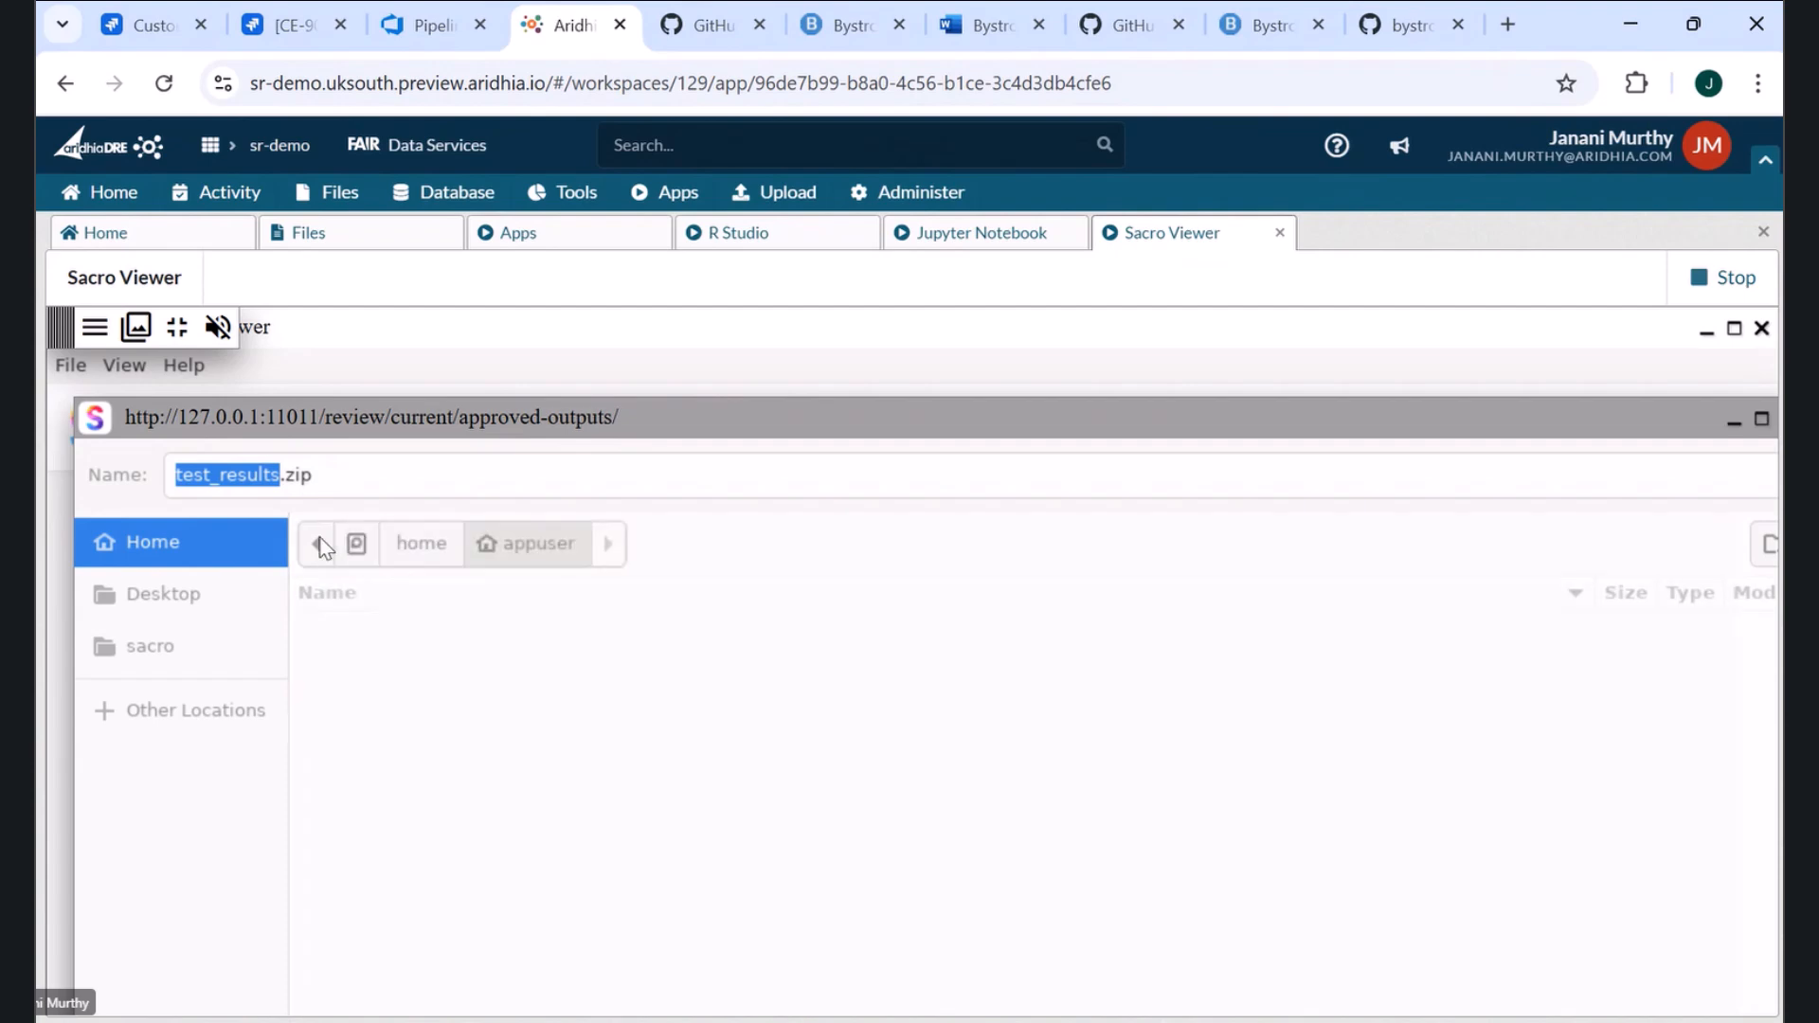
left_click(408, 554)
double_click(384, 659)
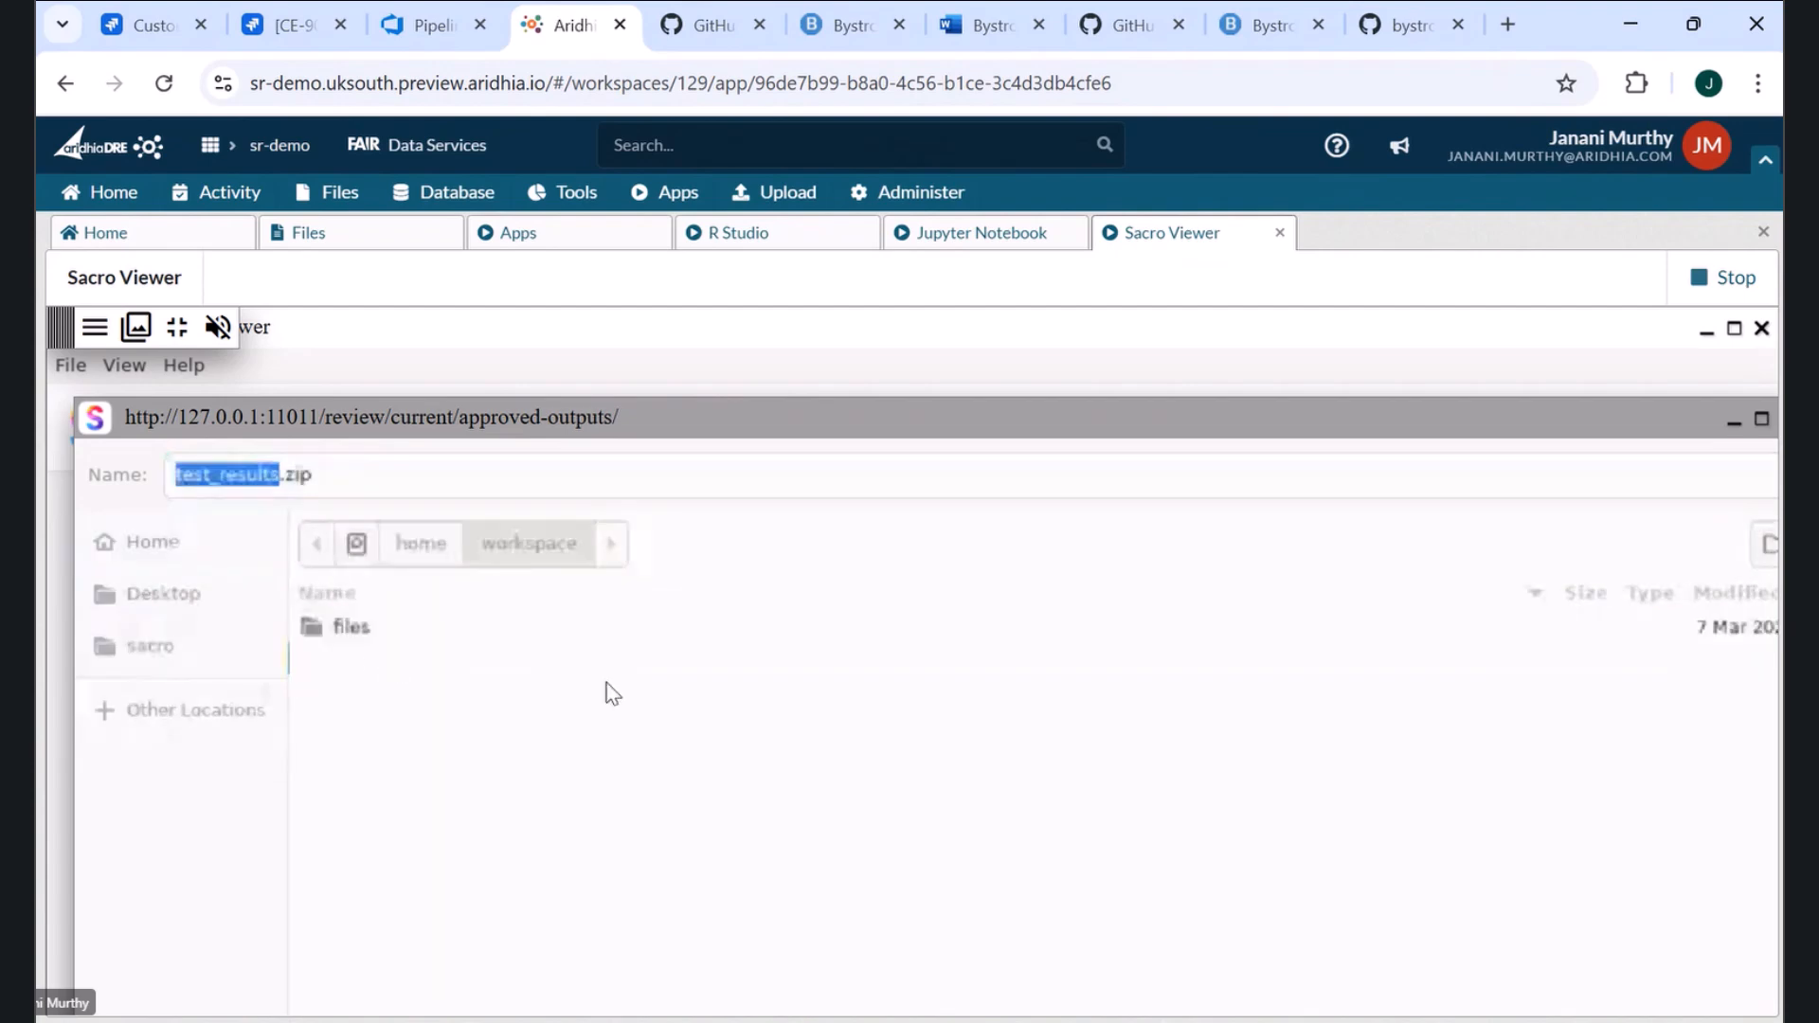
double_click(340, 627)
double_click(359, 633)
double_click(355, 635)
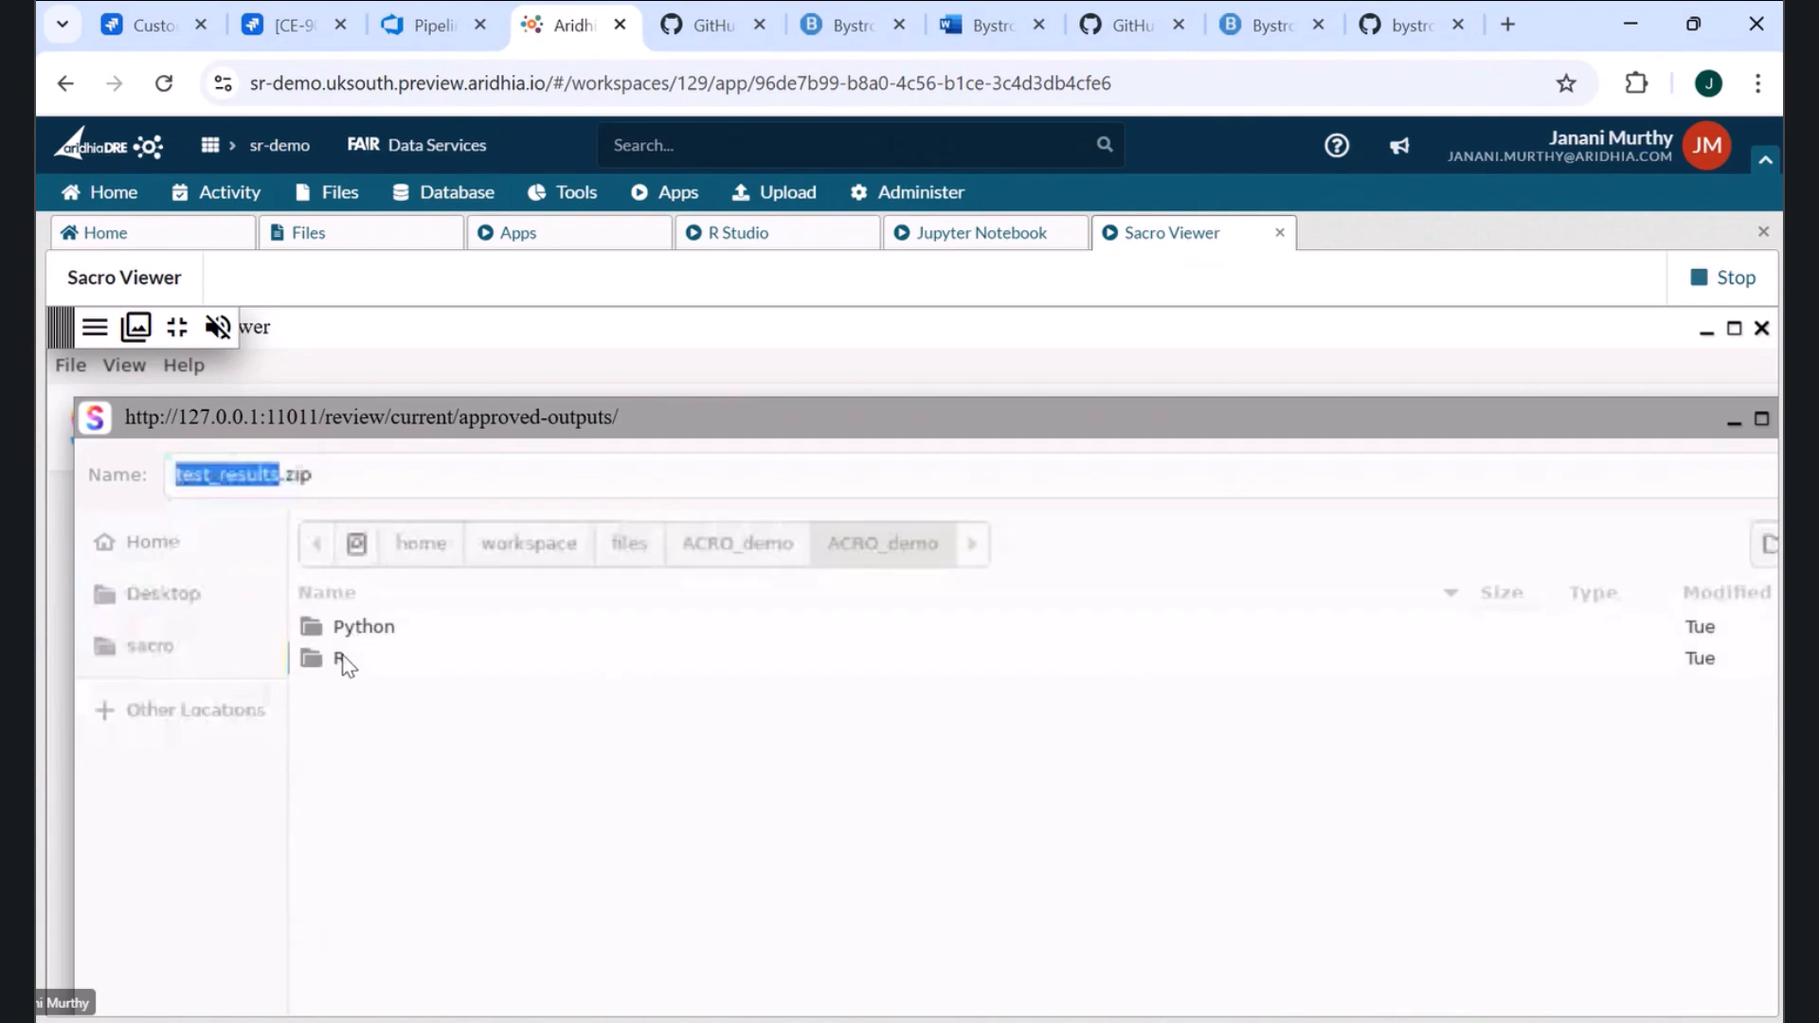
double_click(343, 655)
key("Return")
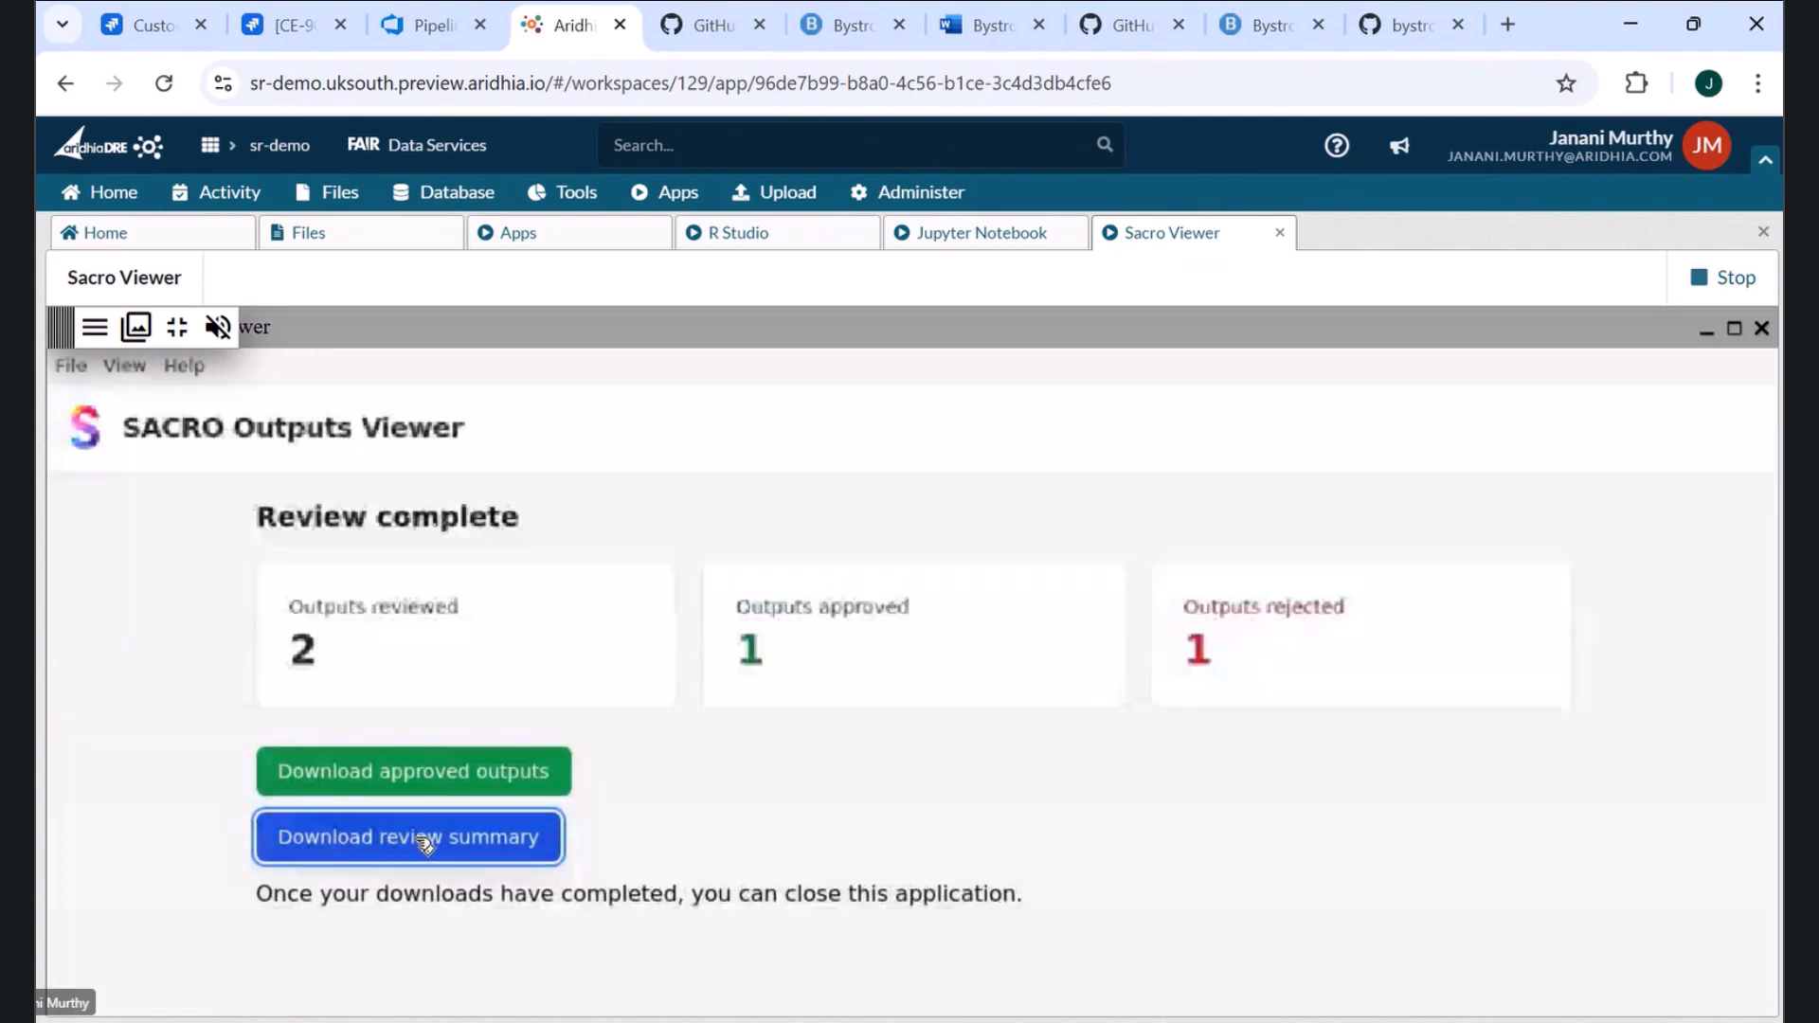
left_click(425, 843)
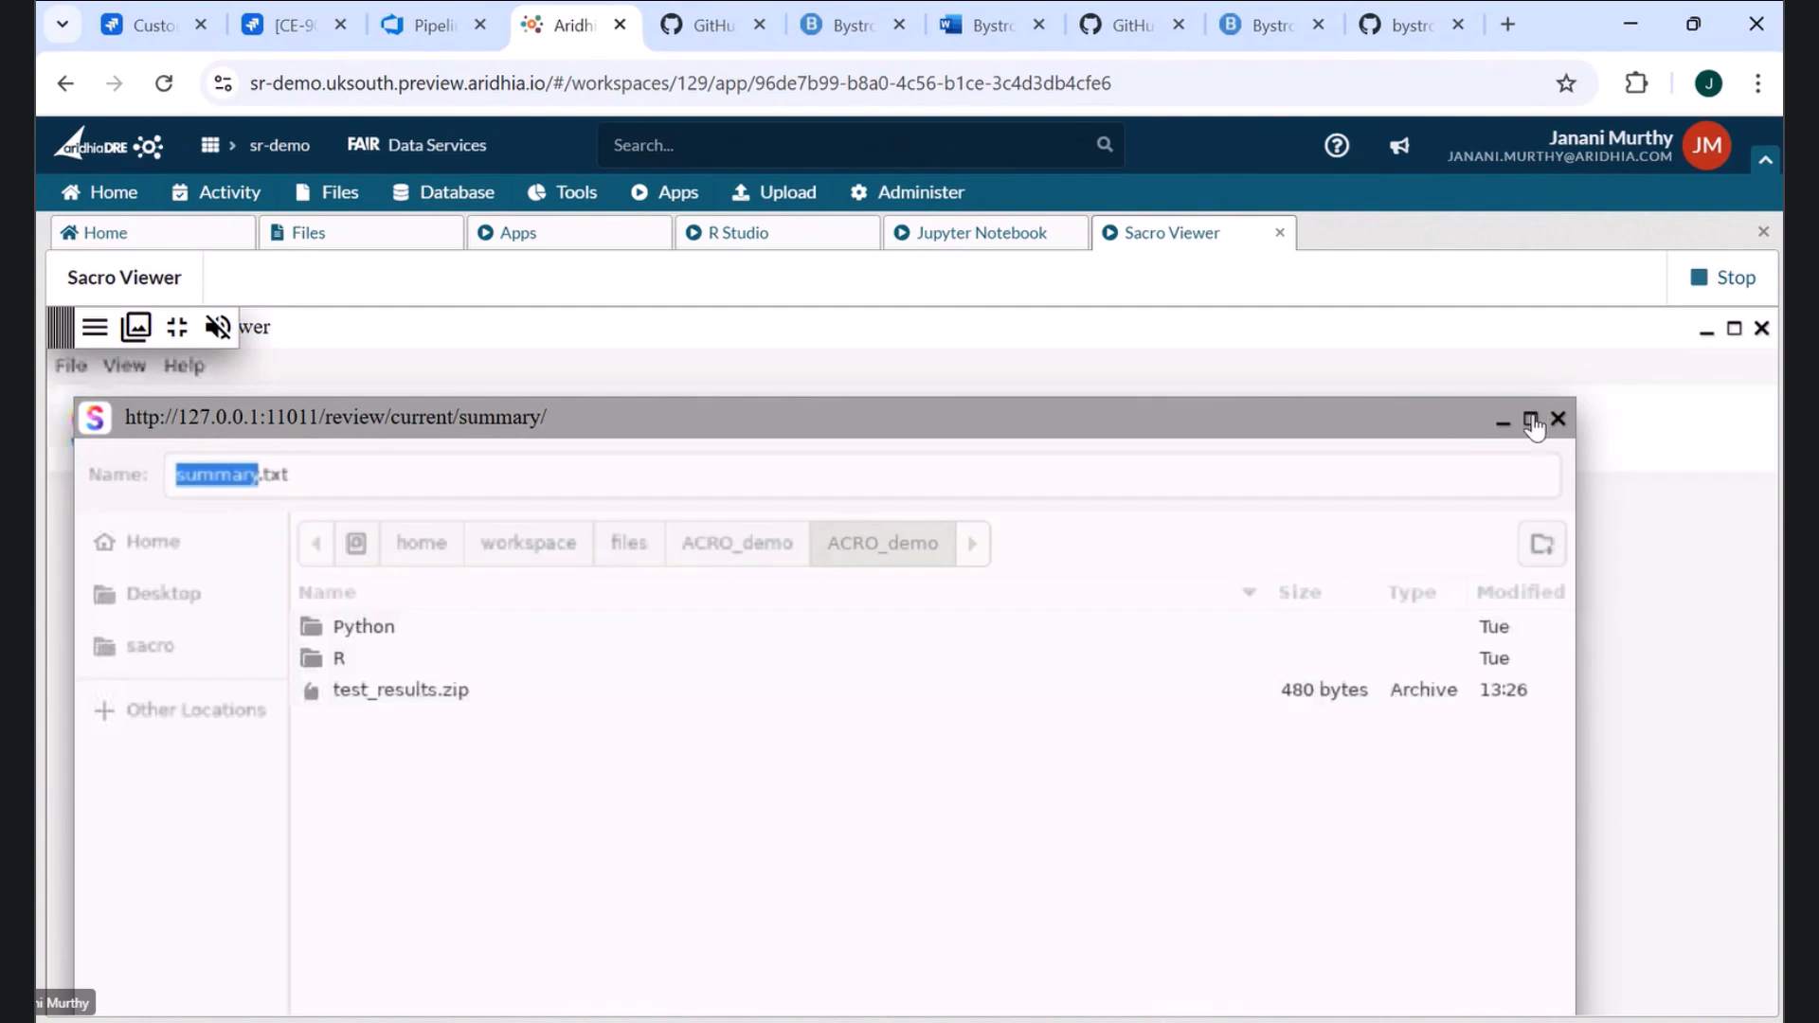
left_click(1531, 419)
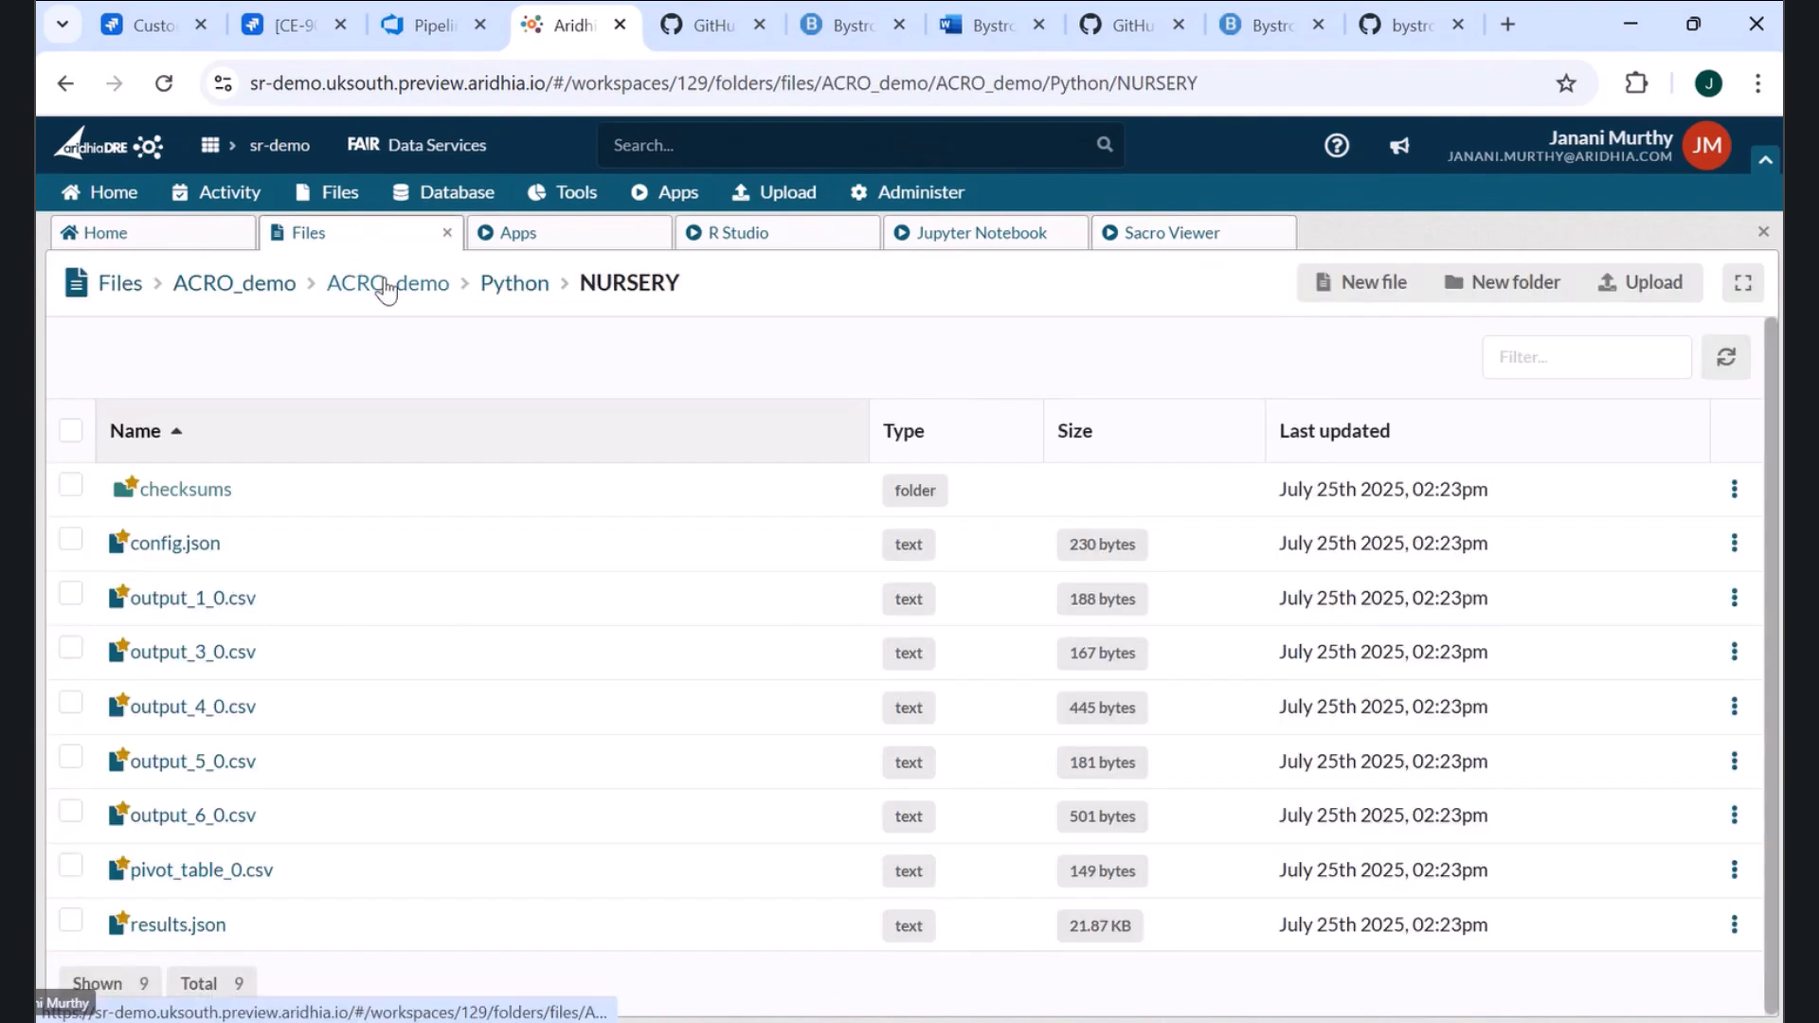
- Extract test_results.zip from the inner ACRO_demo workspace folder into a new folder named test_results
left_click(387, 285)
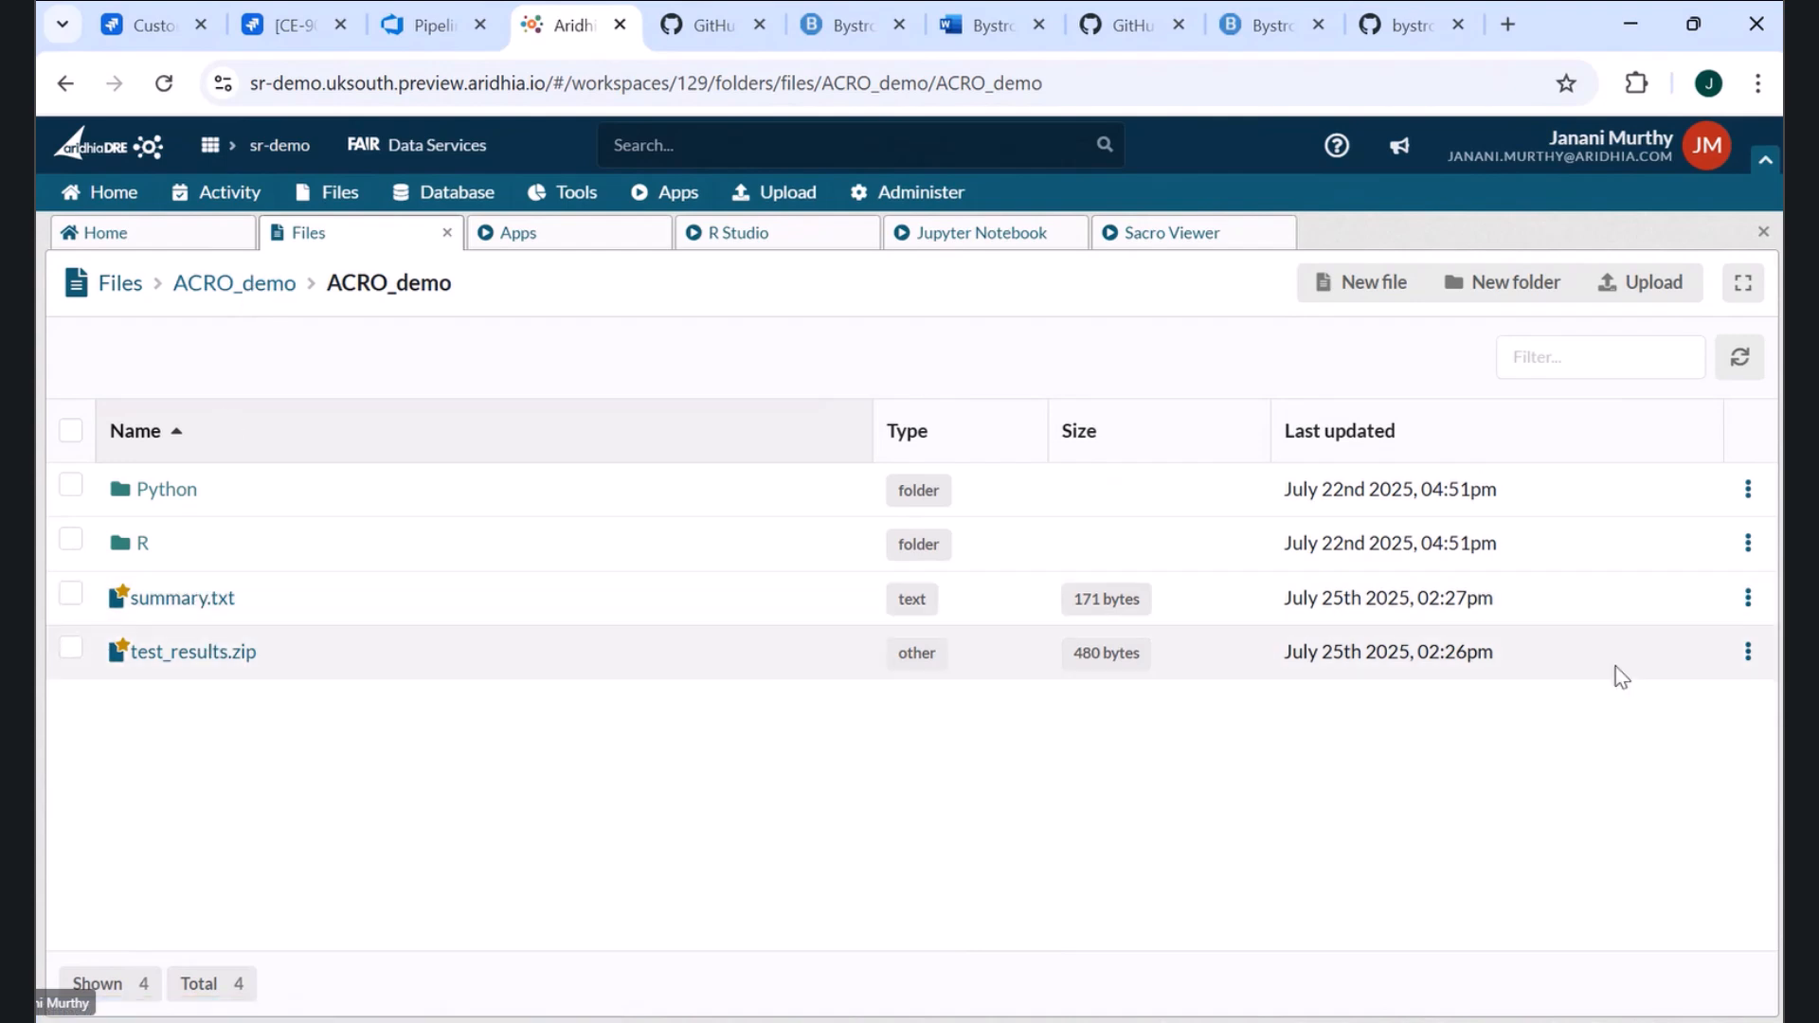
left_click(1748, 663)
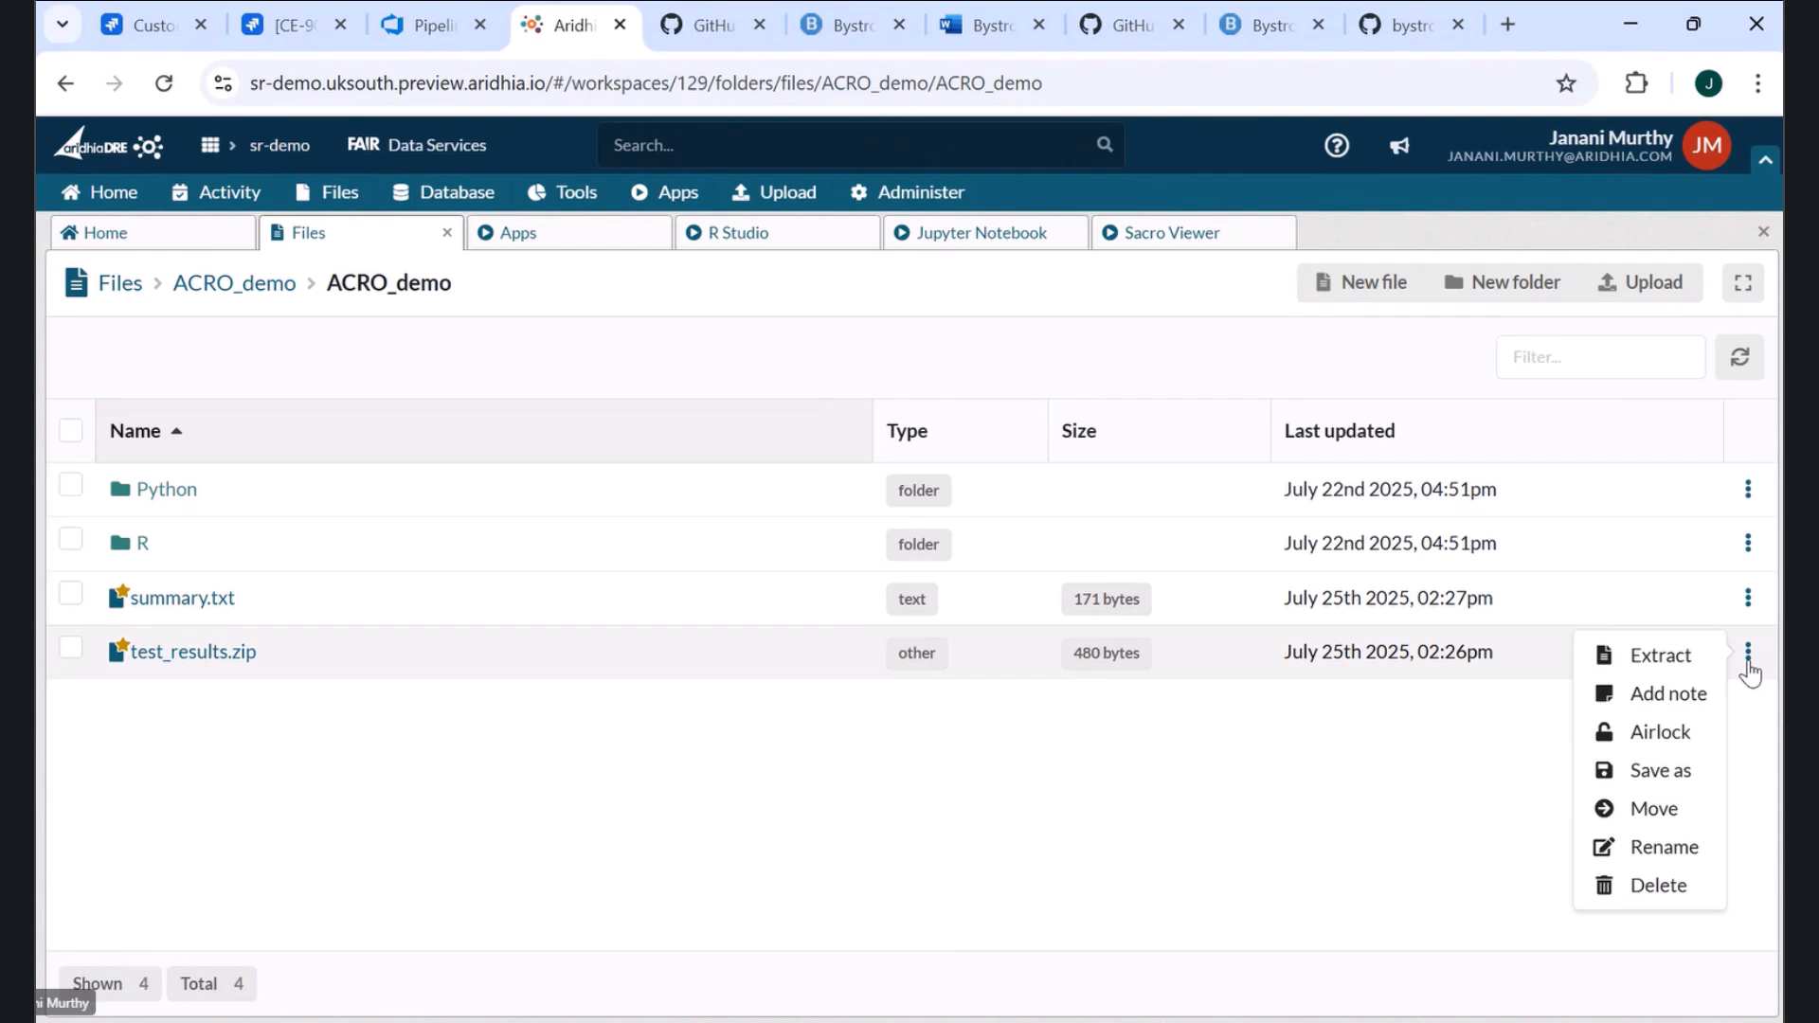
left_click(1682, 653)
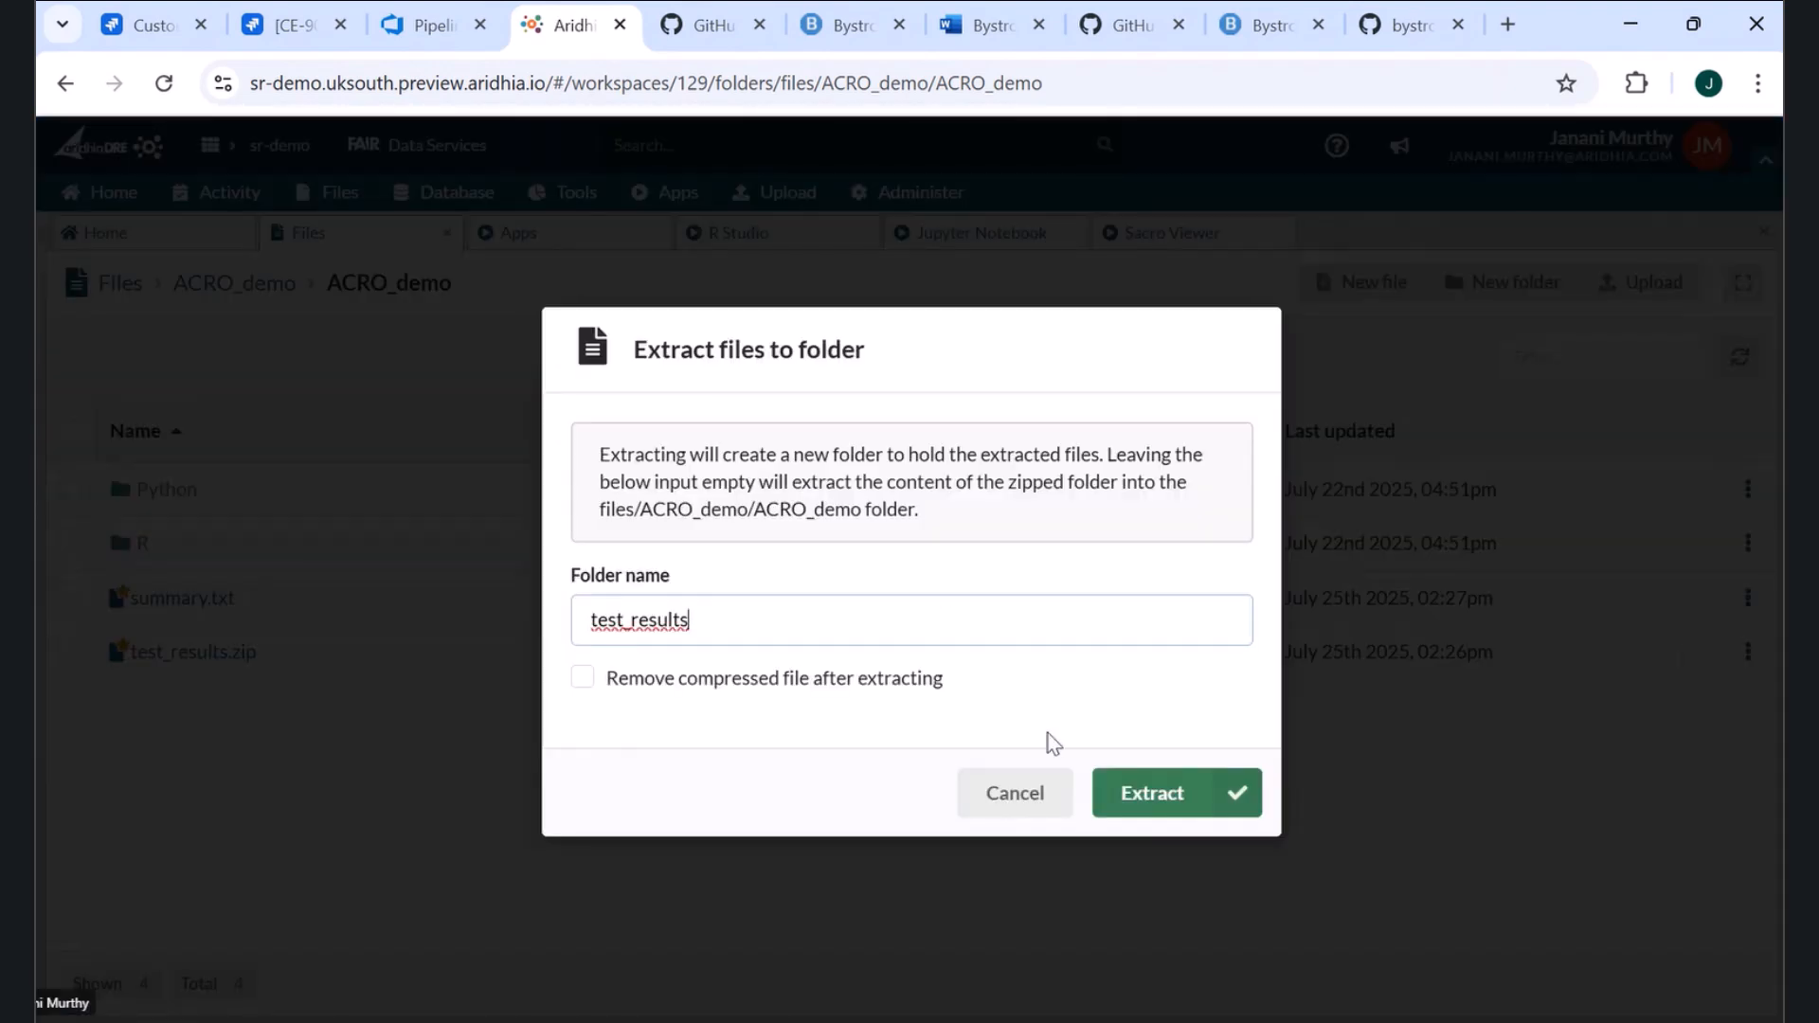
left_click(1132, 794)
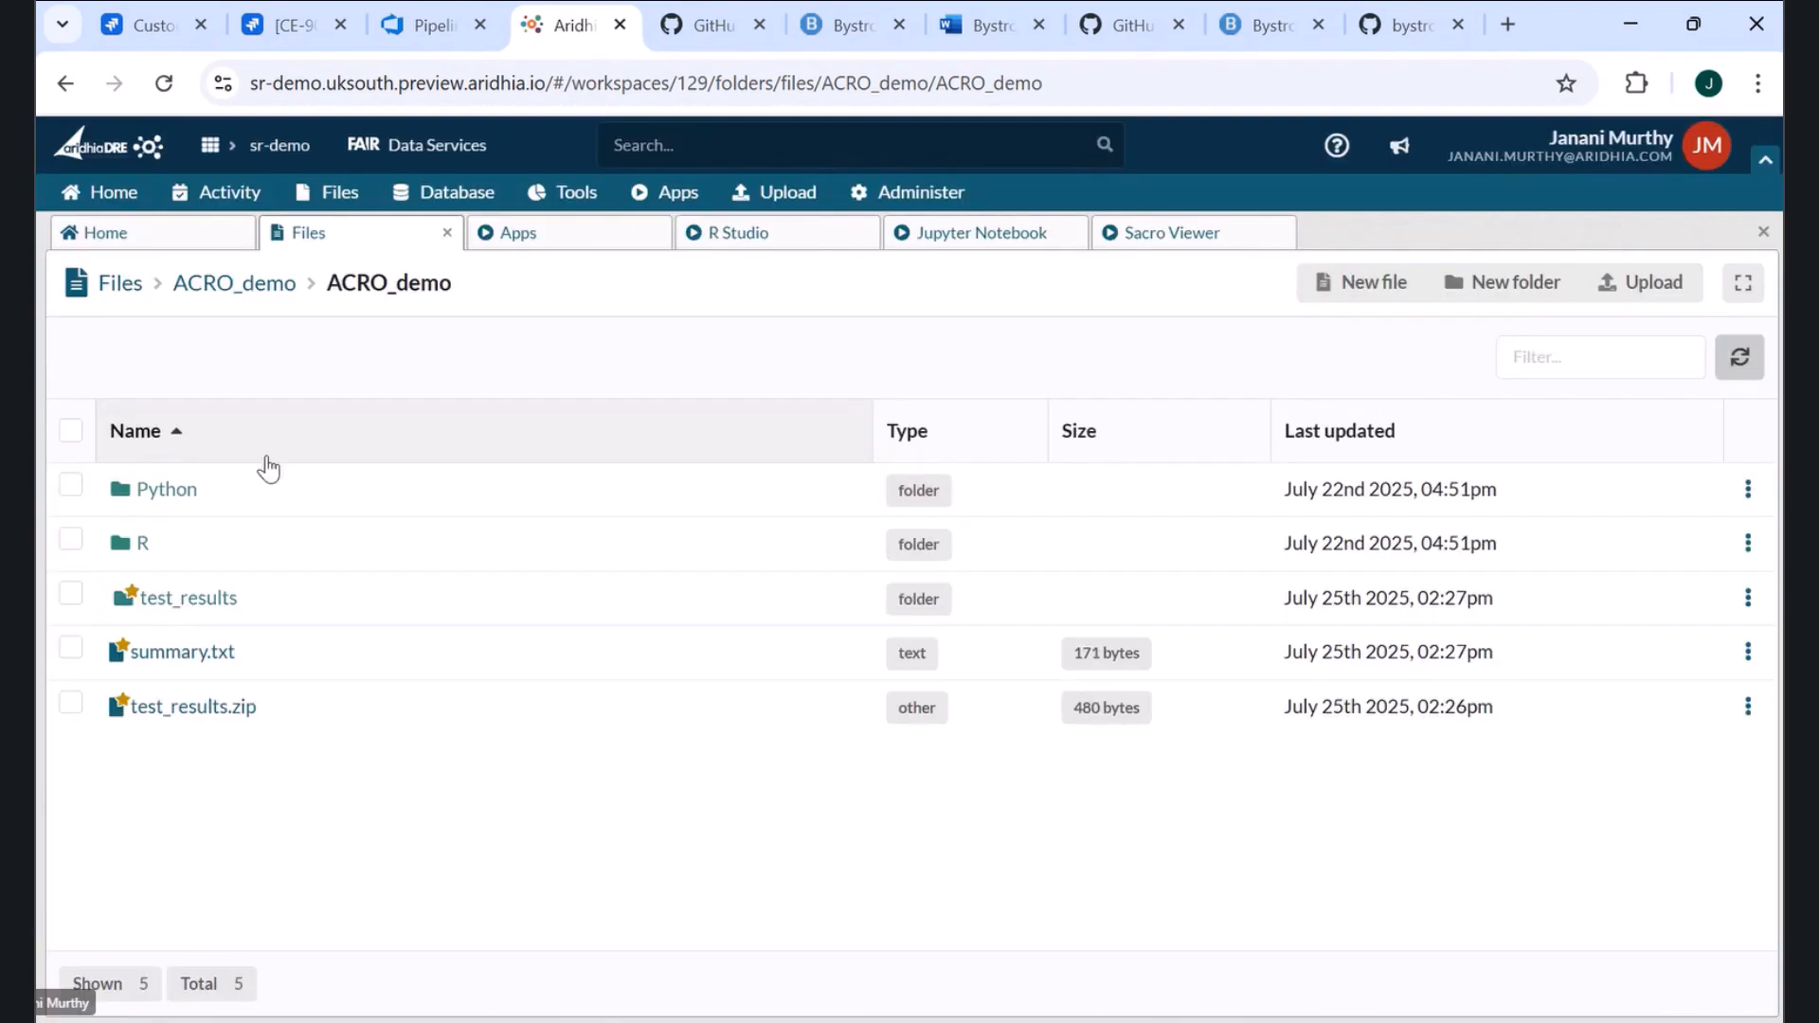
- Open summary.txt in the extracted test_results folder to read the review summary, and return to the folder listing
left_click(211, 597)
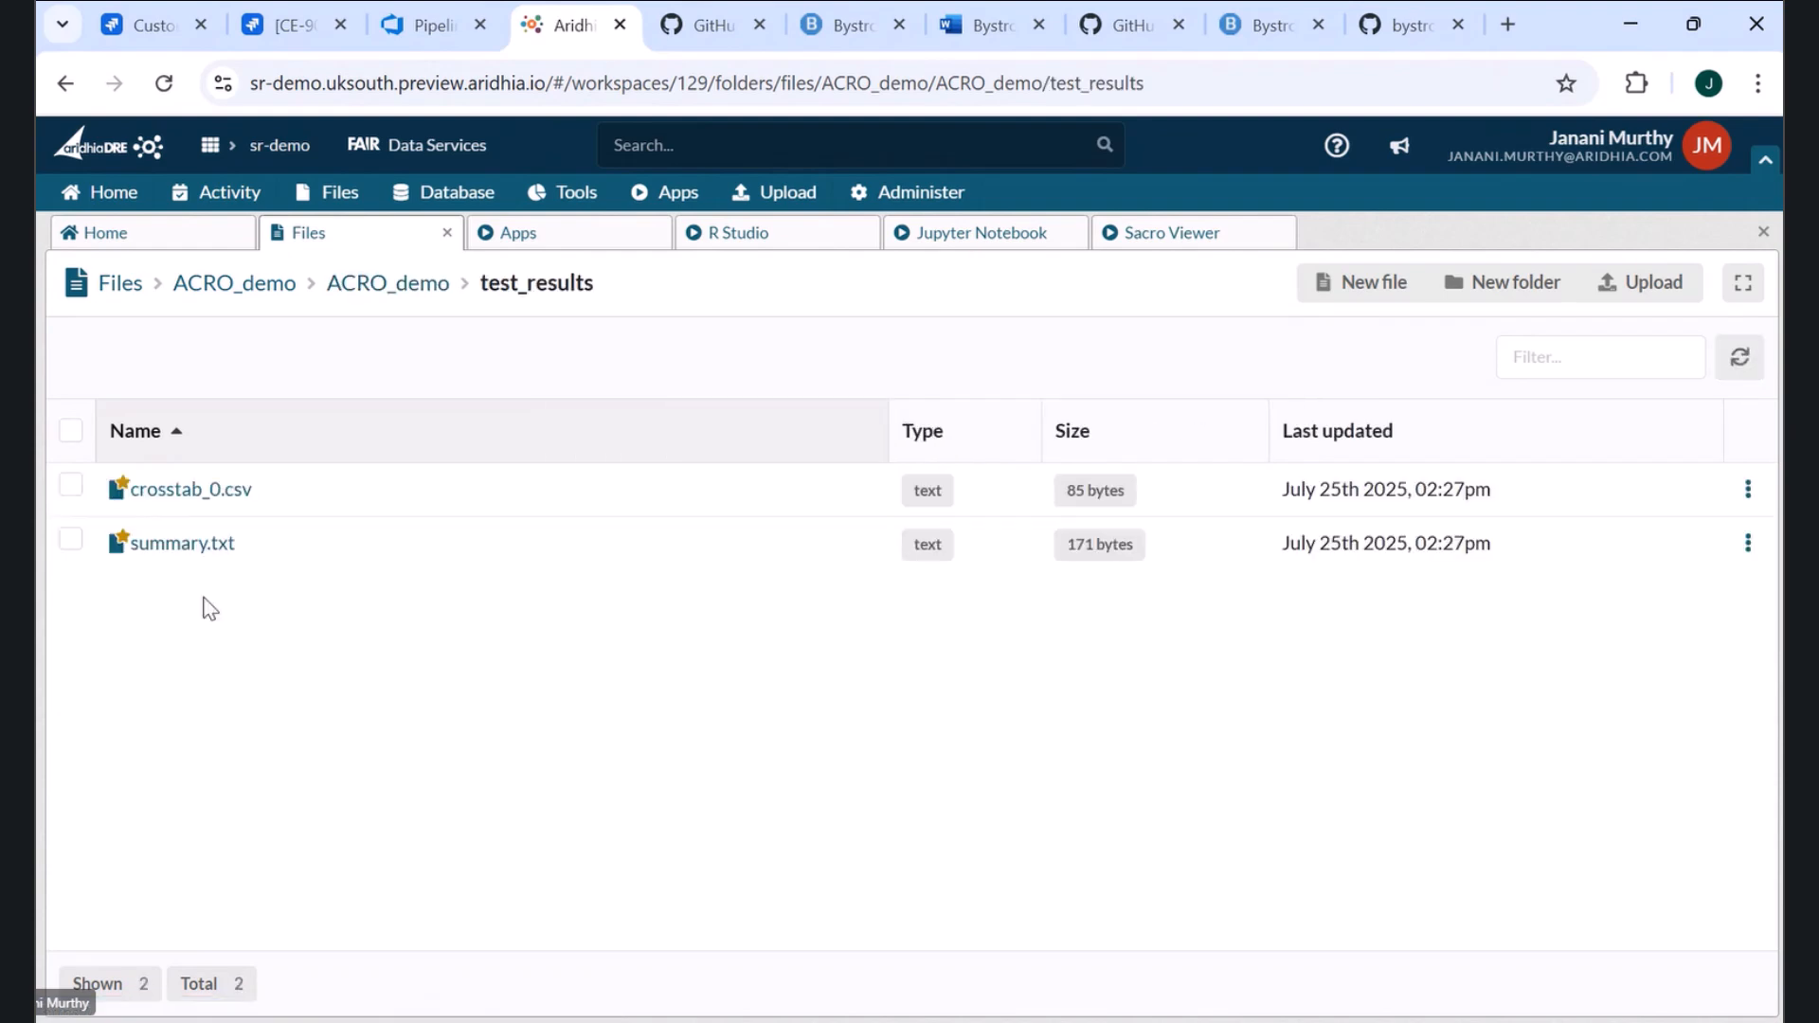
left_click(183, 543)
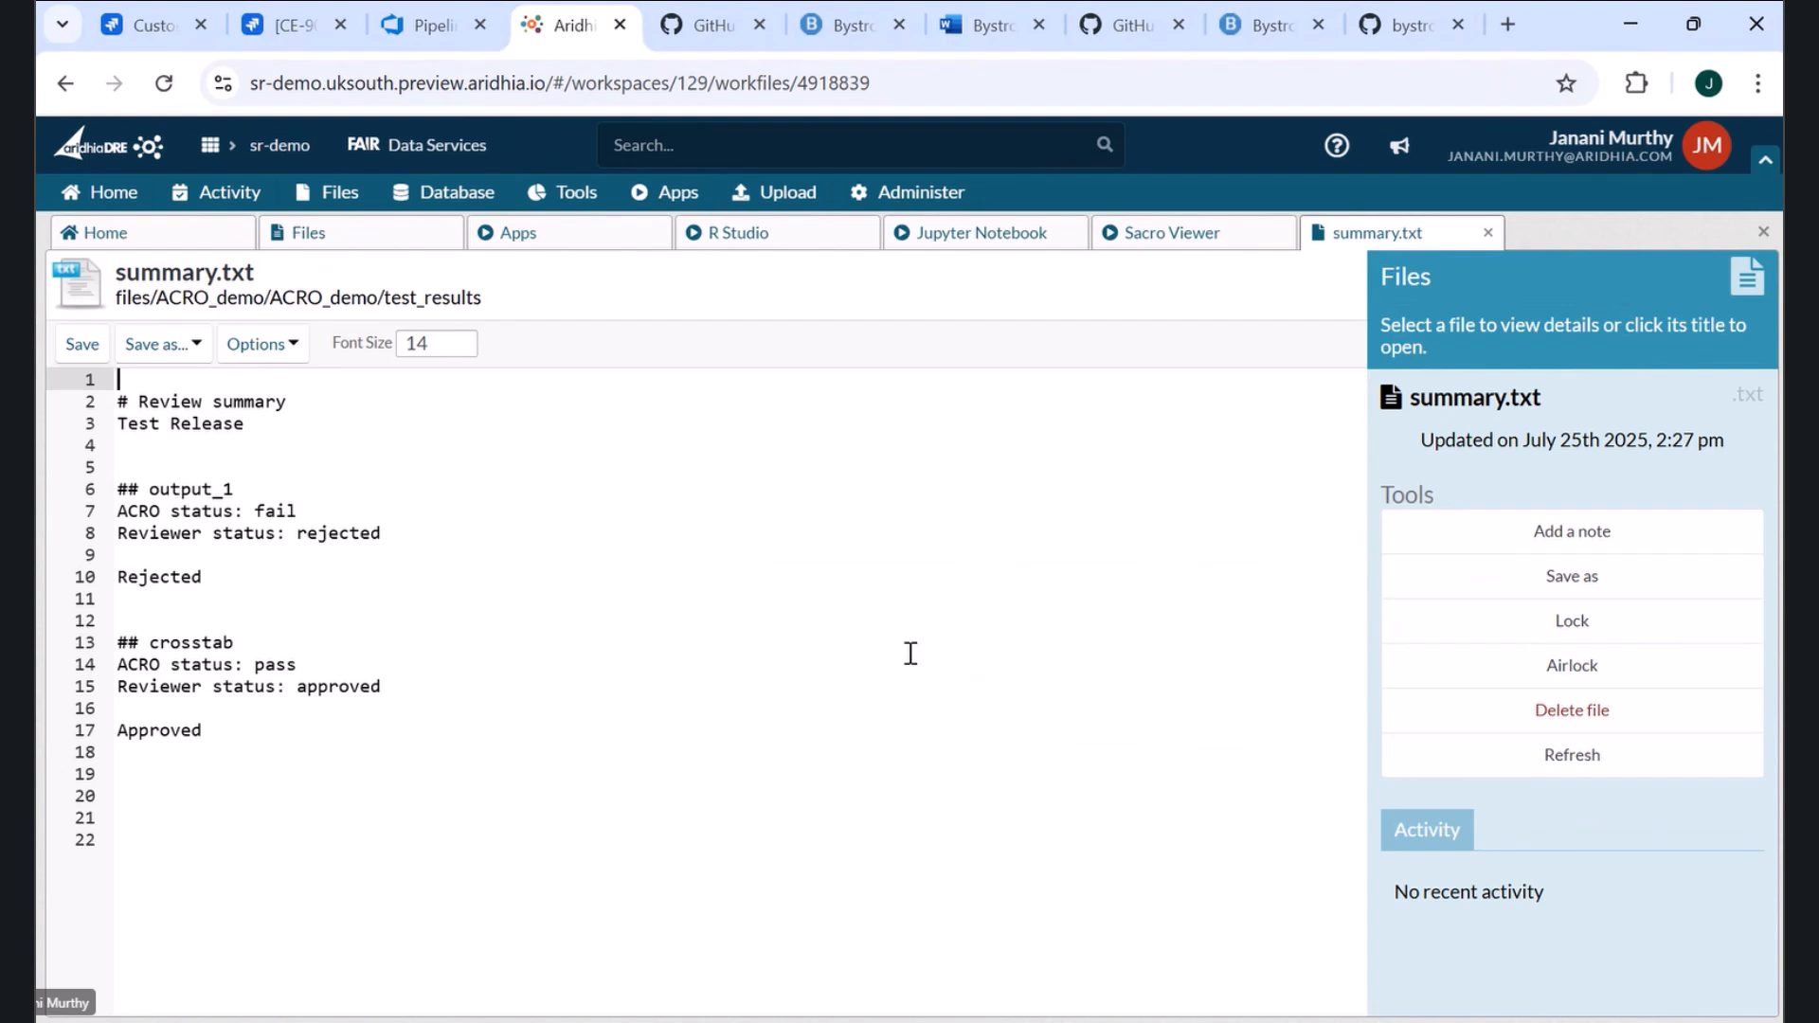
left_click(308, 239)
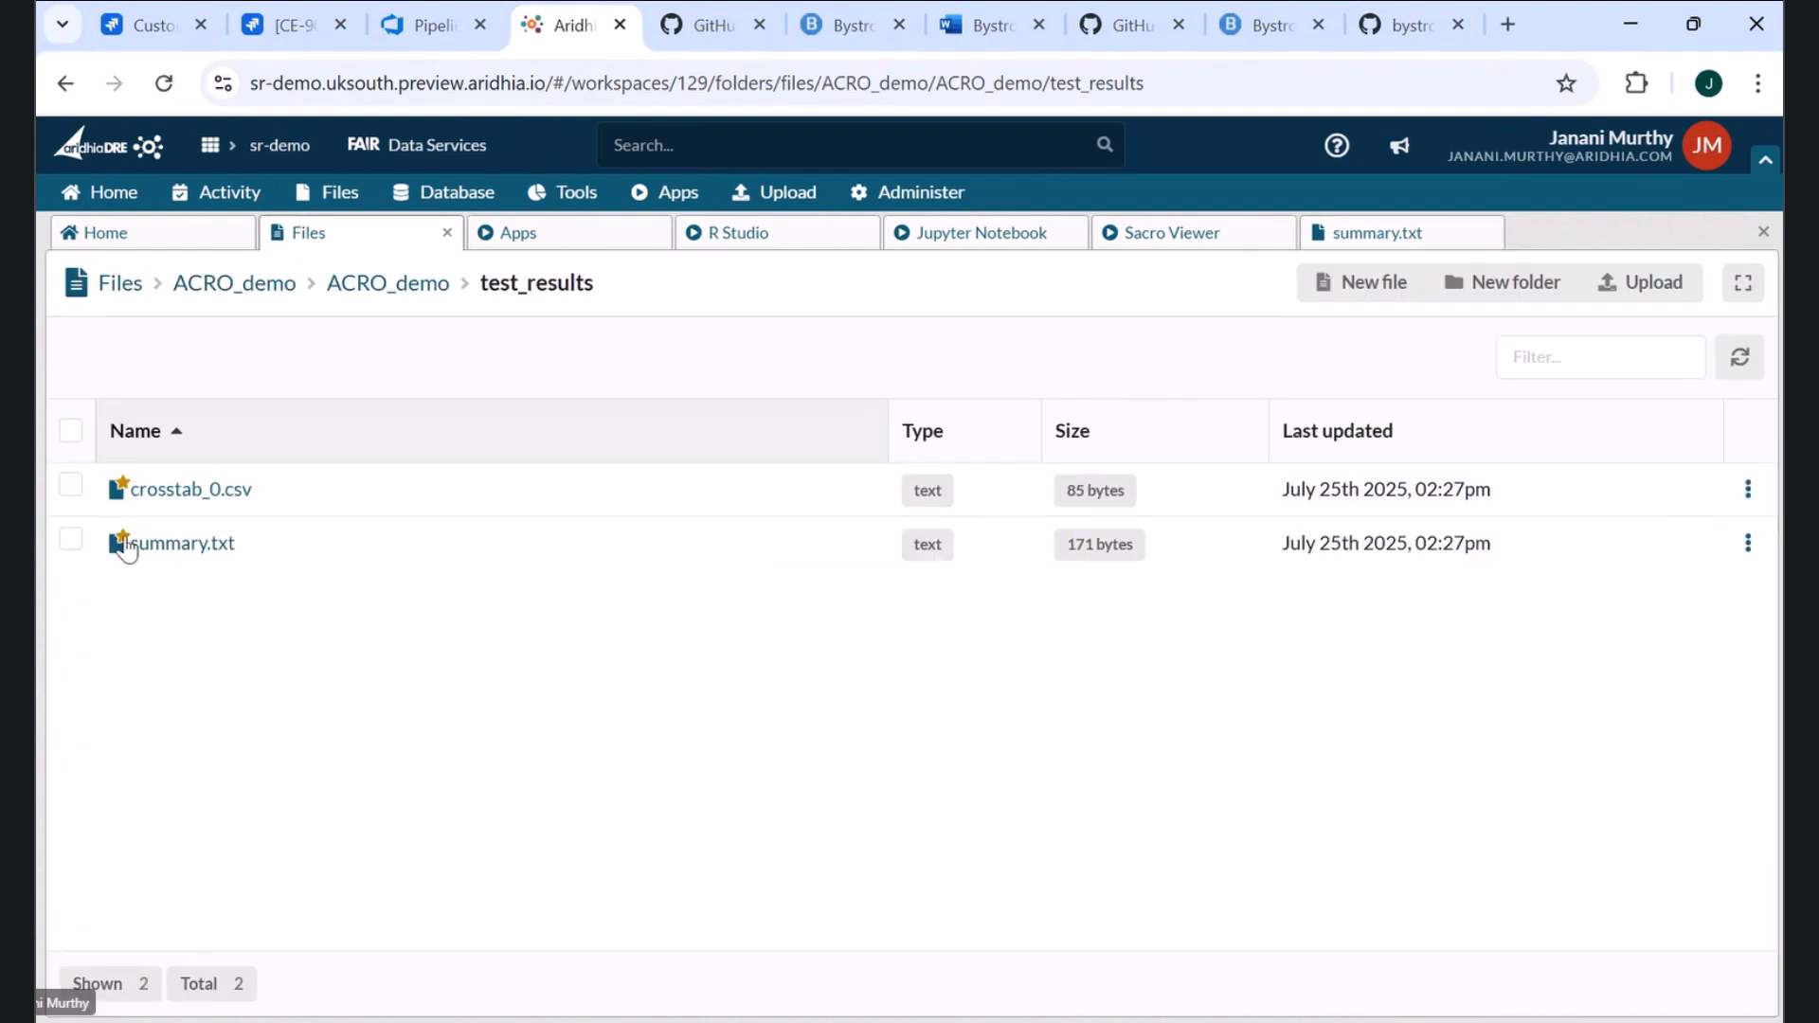
- Start an airlock request for crosstab_0.csv and summary.txt with download as the destination
left_click(71, 487)
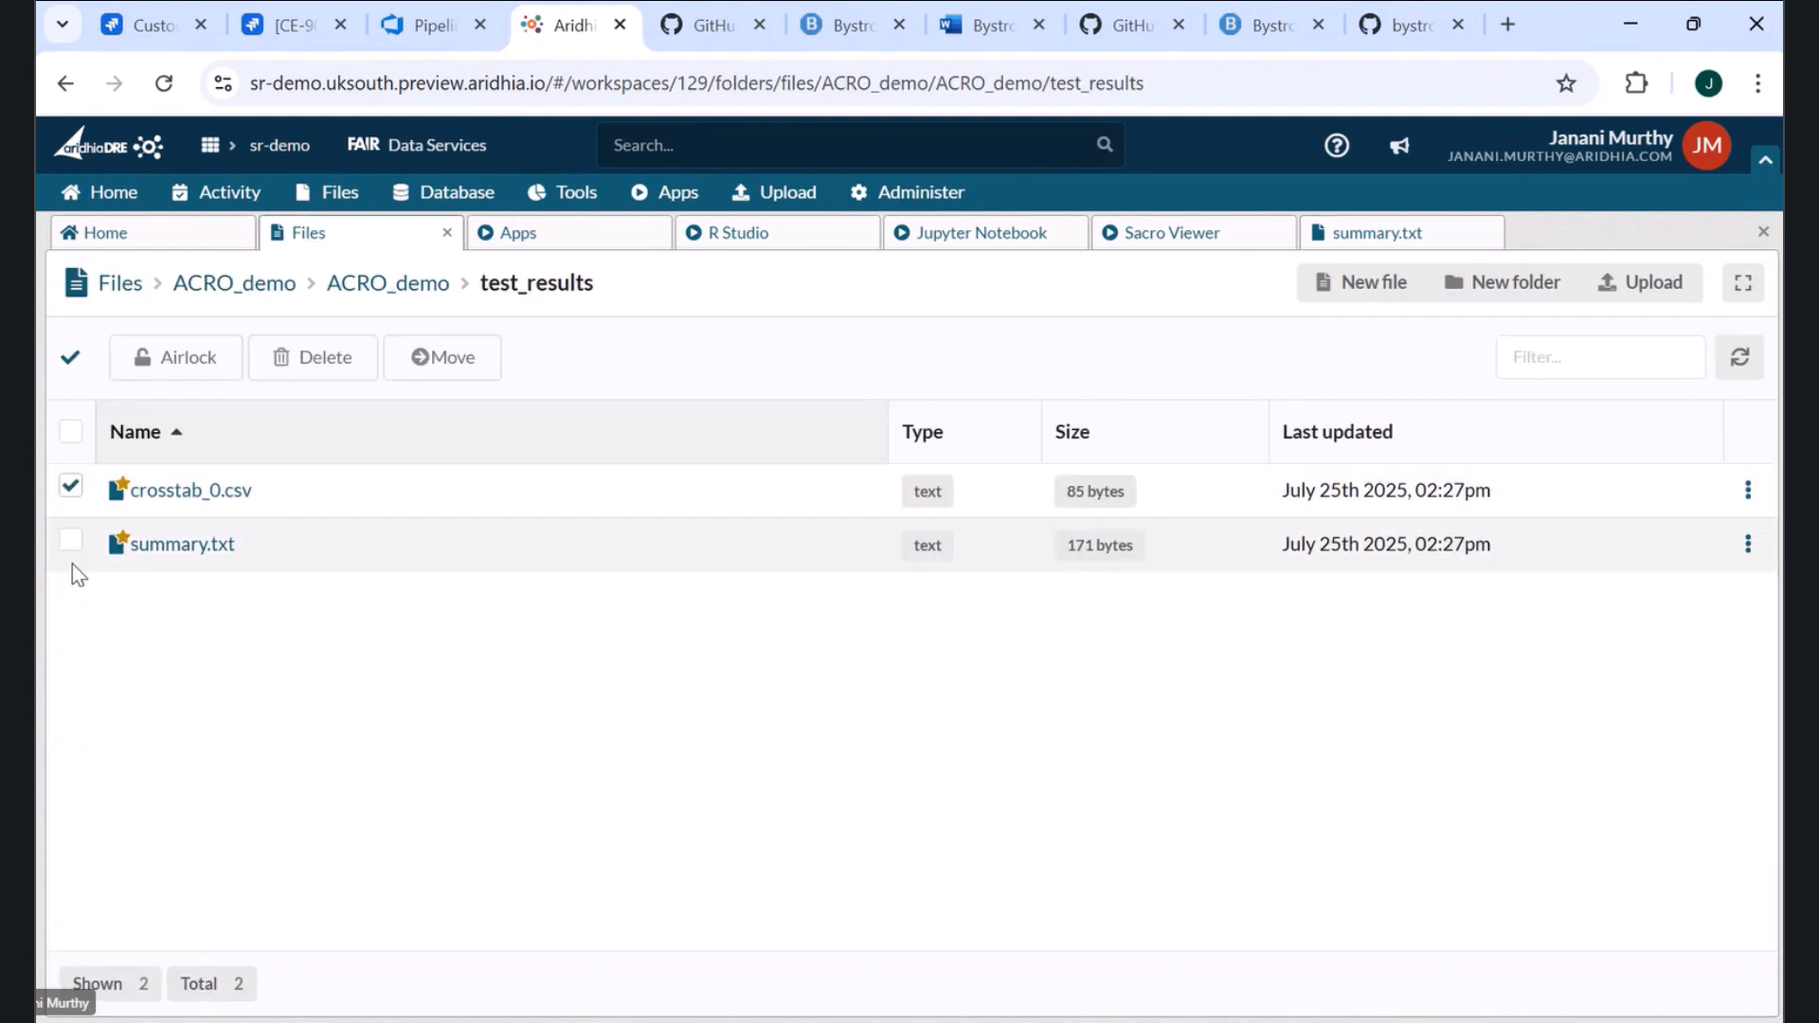
left_click(70, 541)
left_click(181, 362)
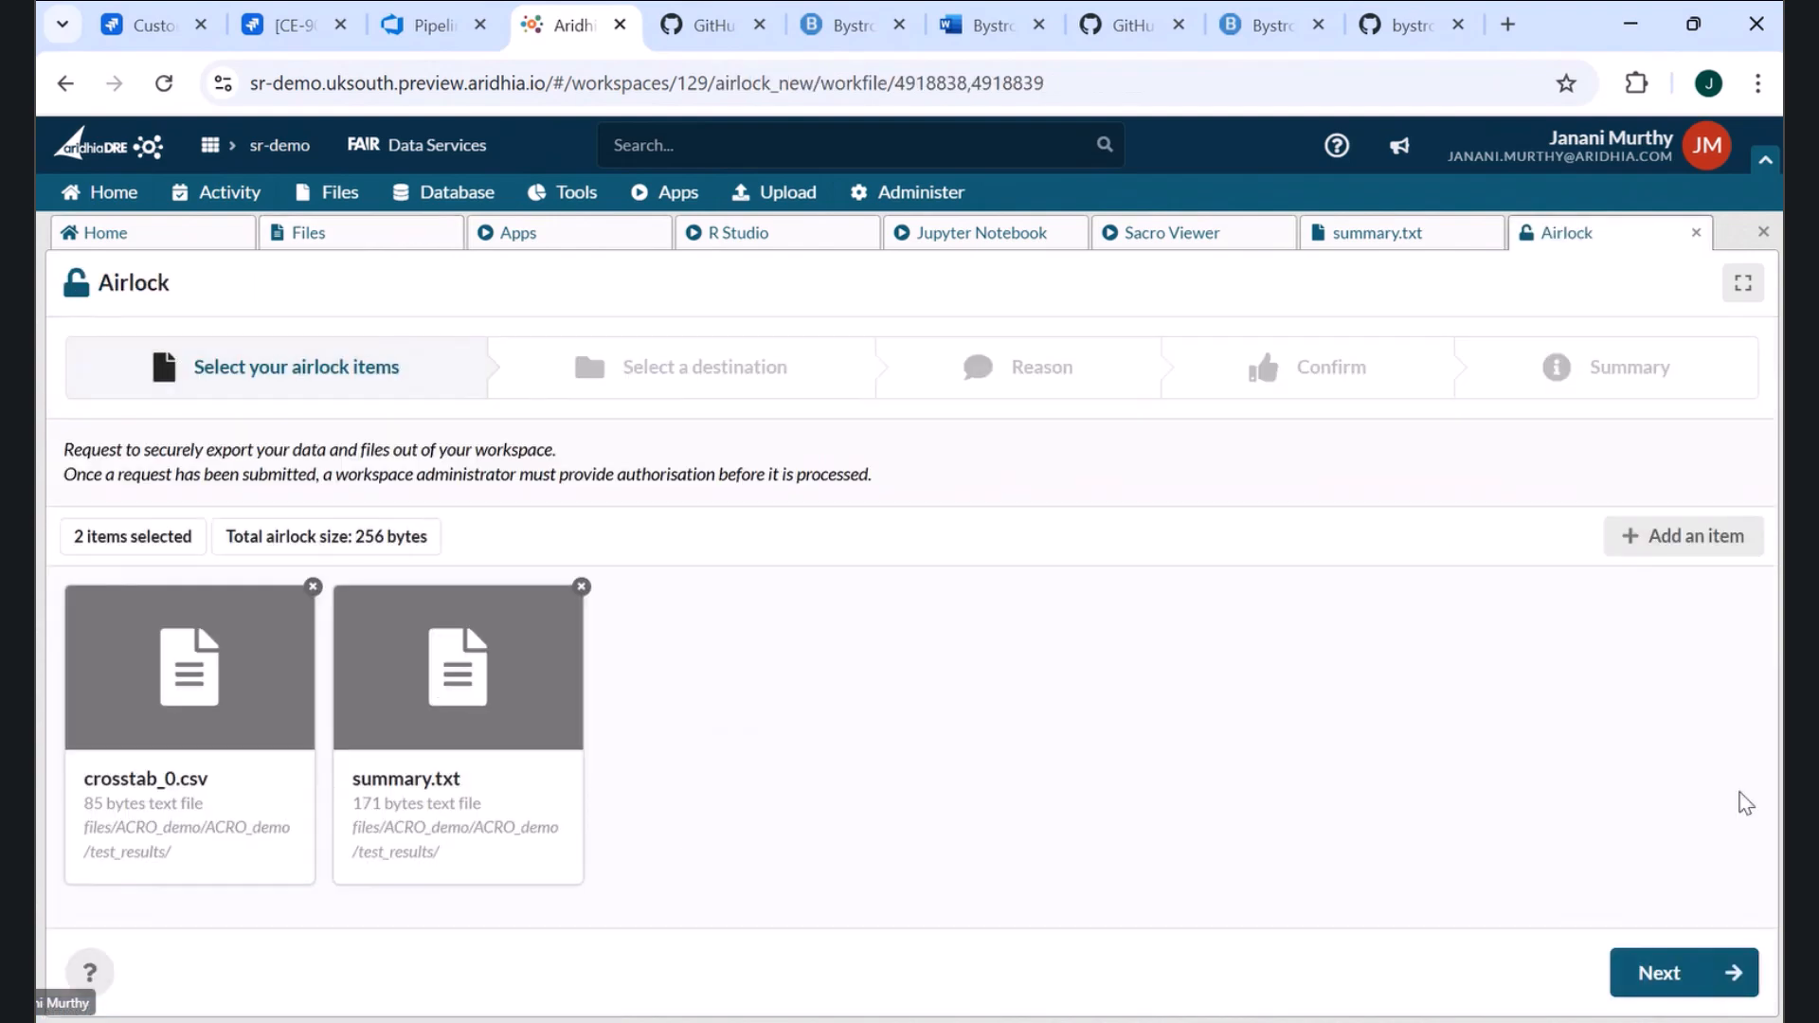
left_click(1660, 976)
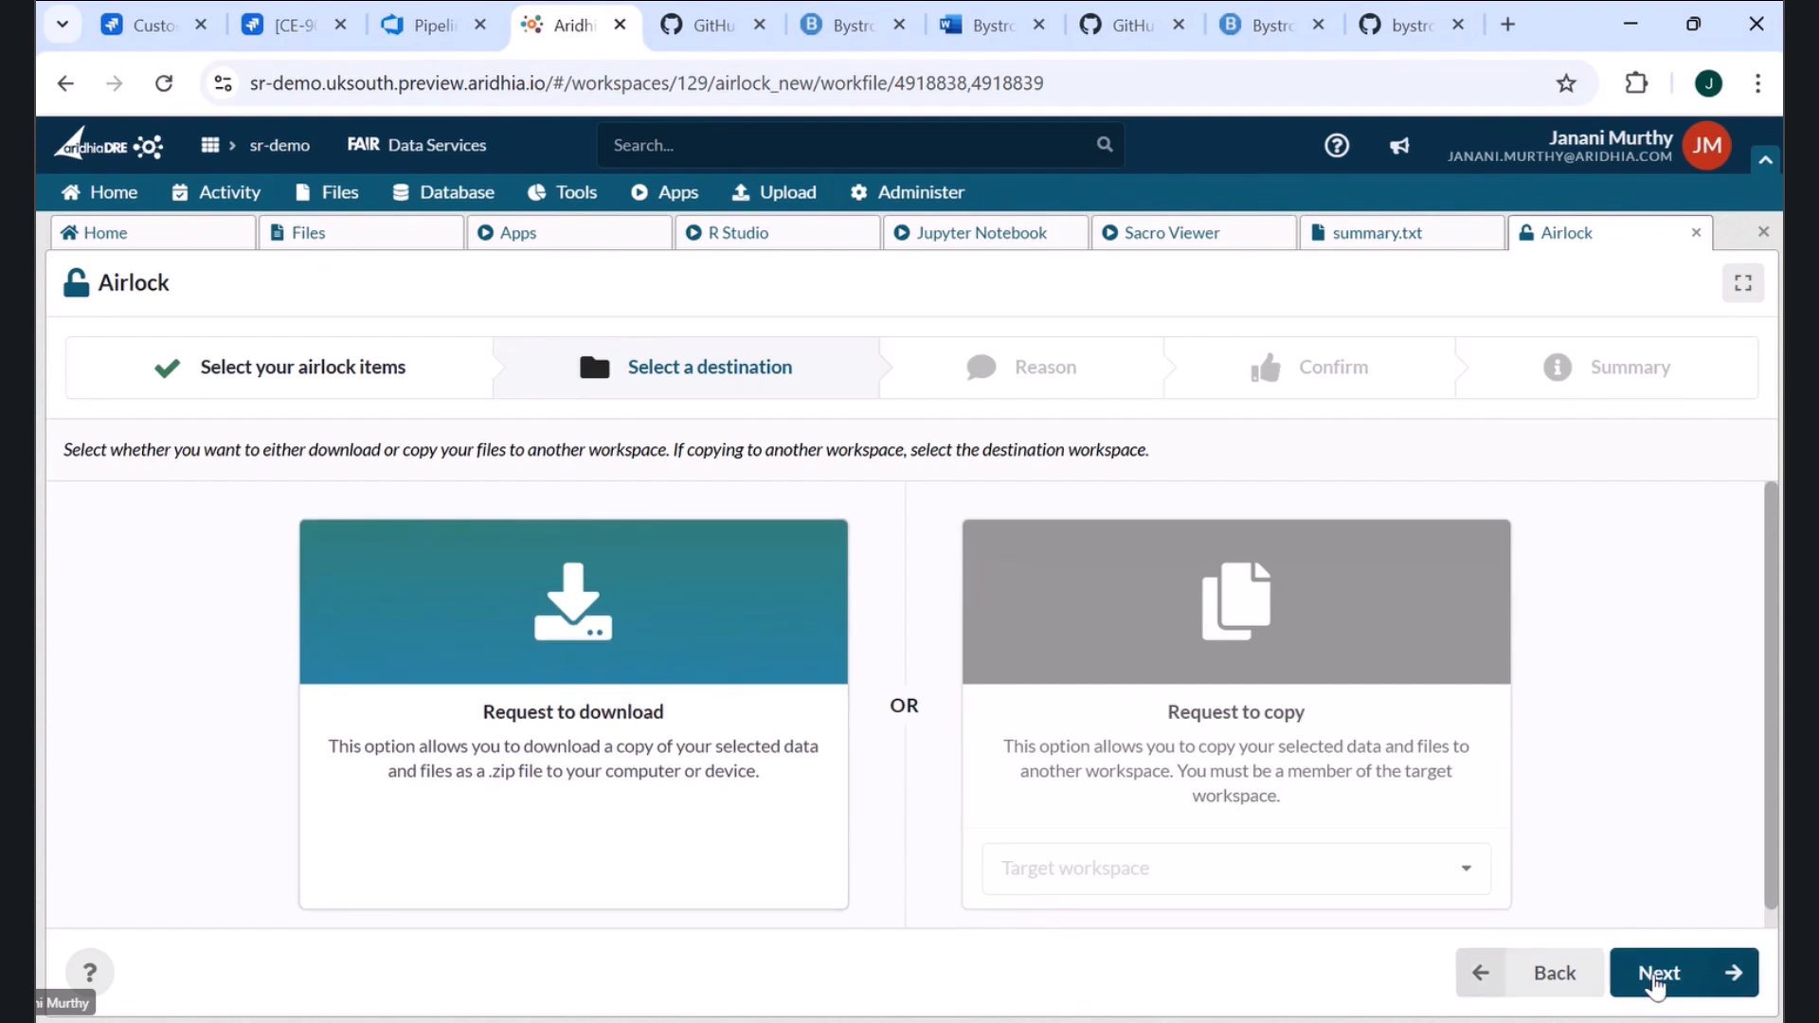
left_click(1653, 976)
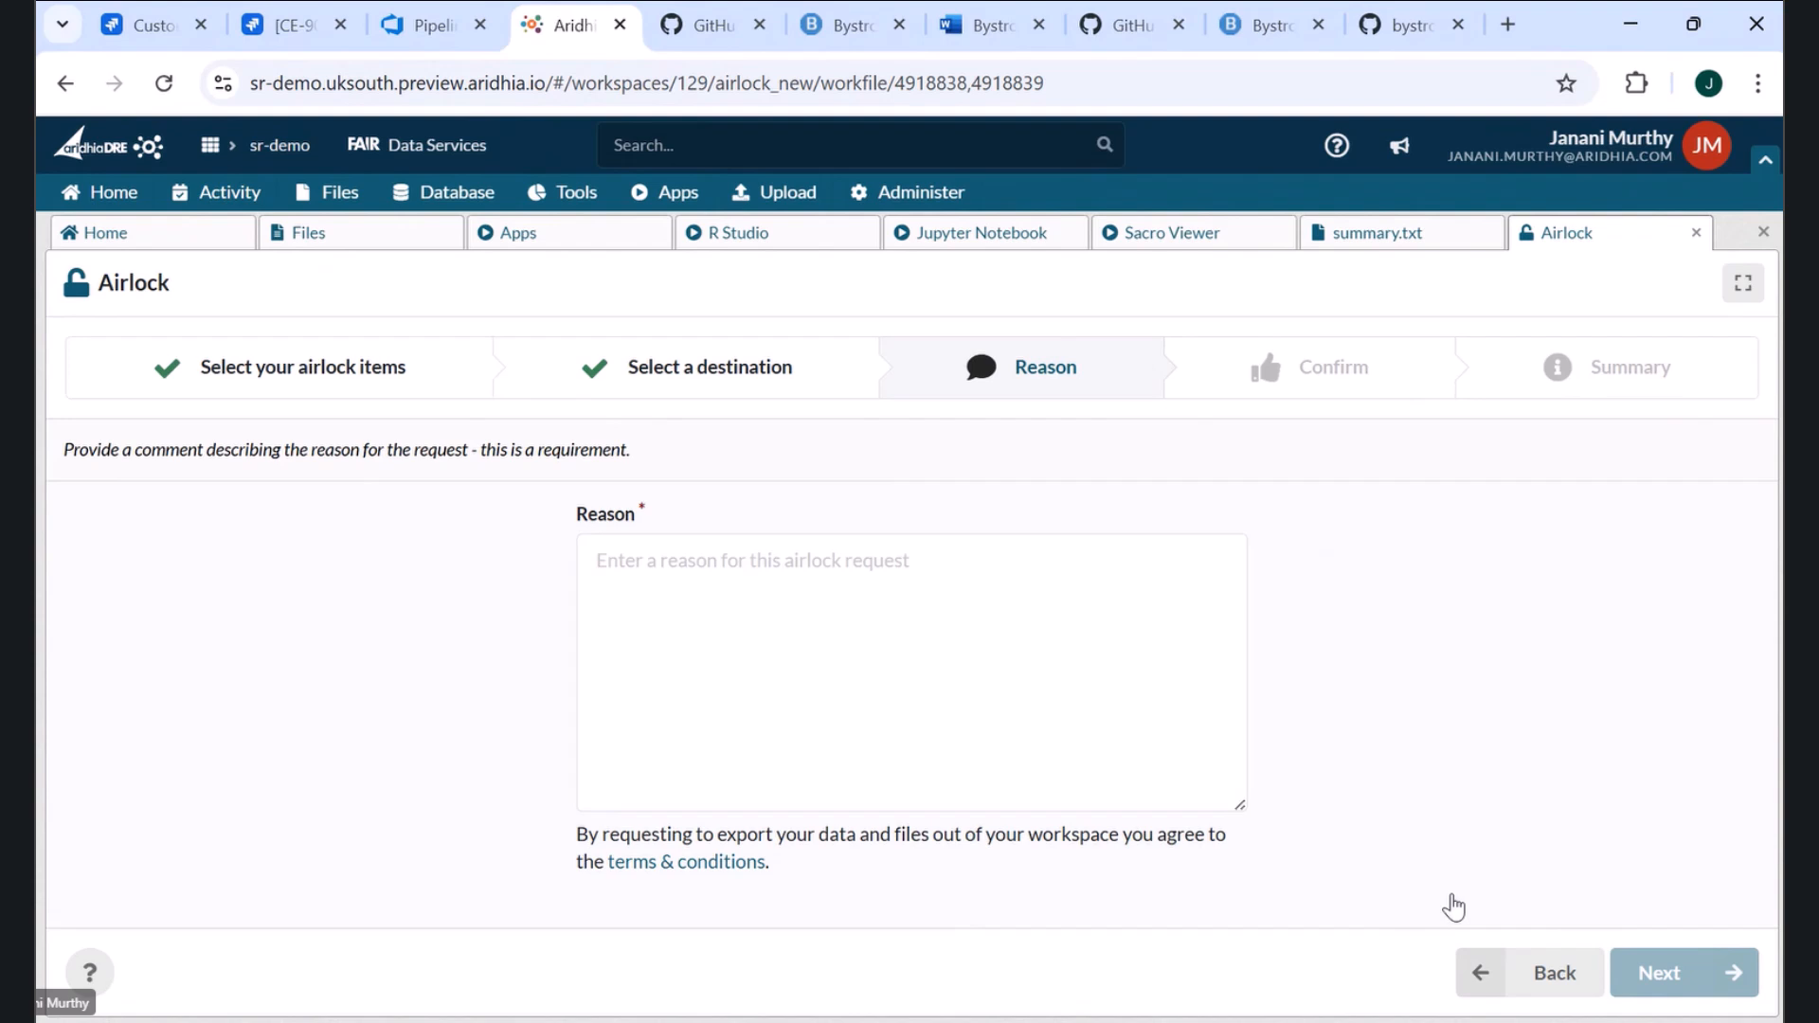
- Give "Demo" as the airlock request reason, submit it for administrator approval and close the request summary
left_click(915, 580)
type("De")
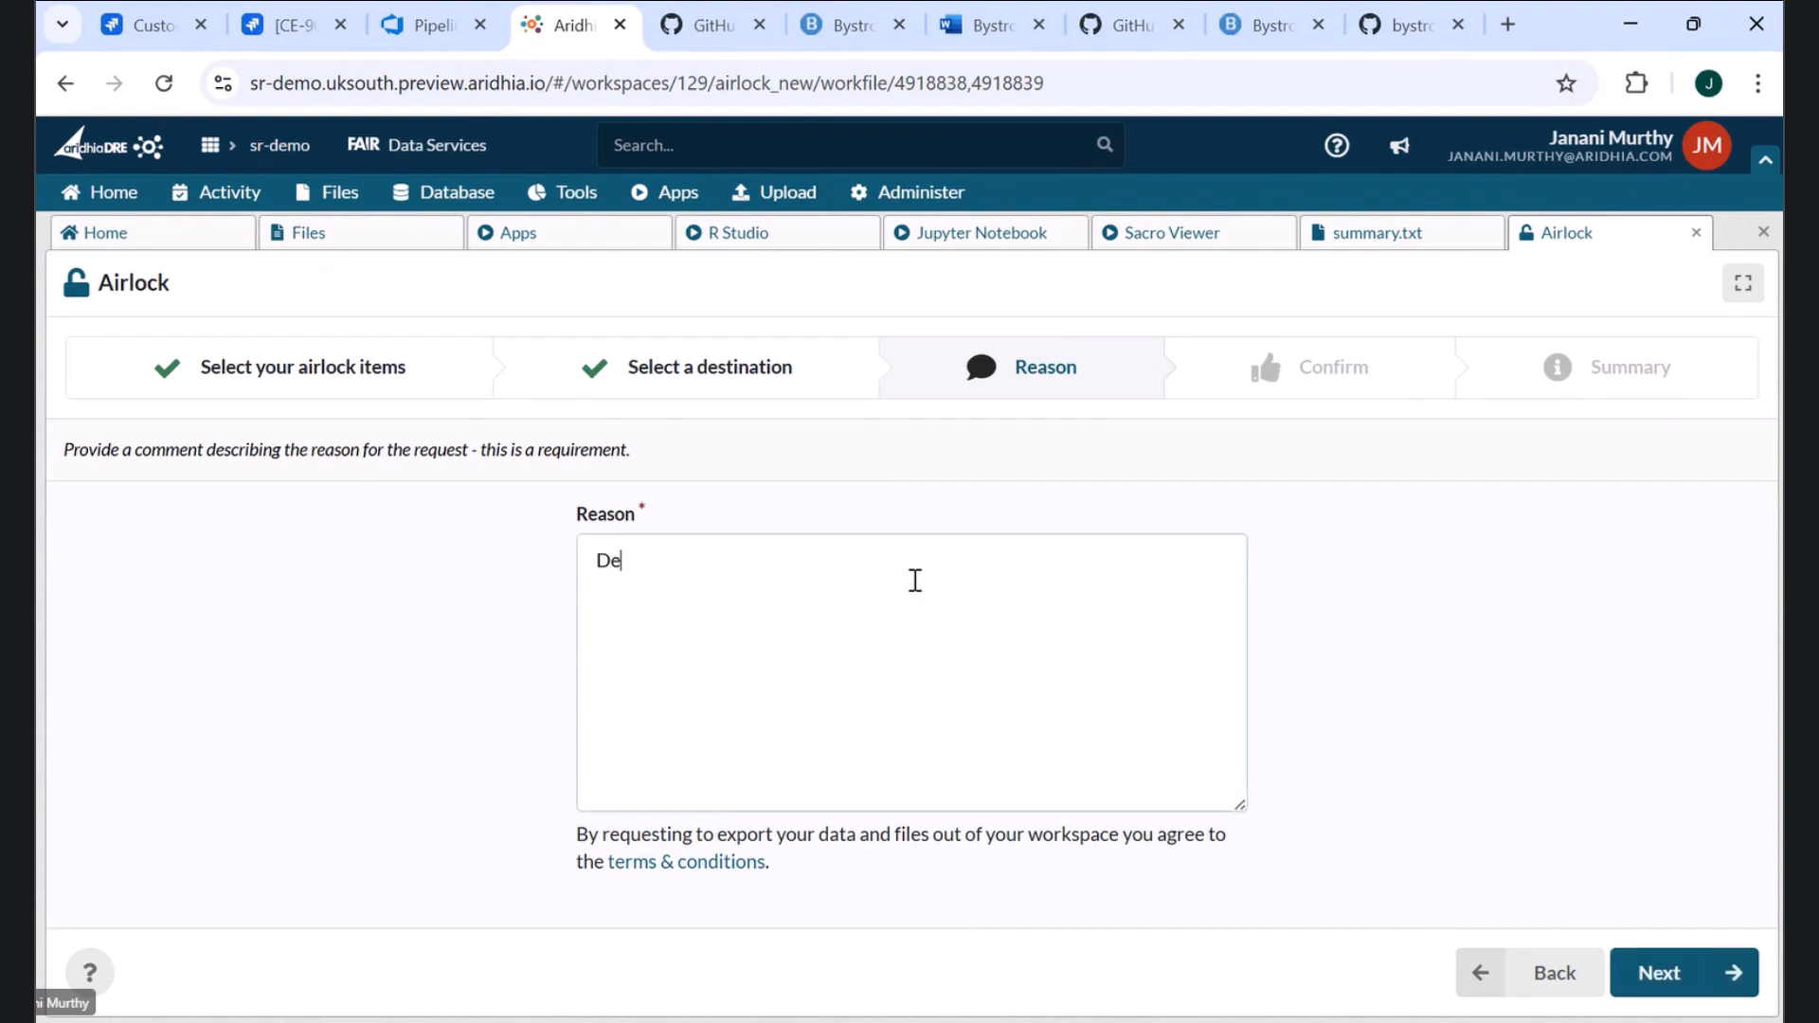
type("mo")
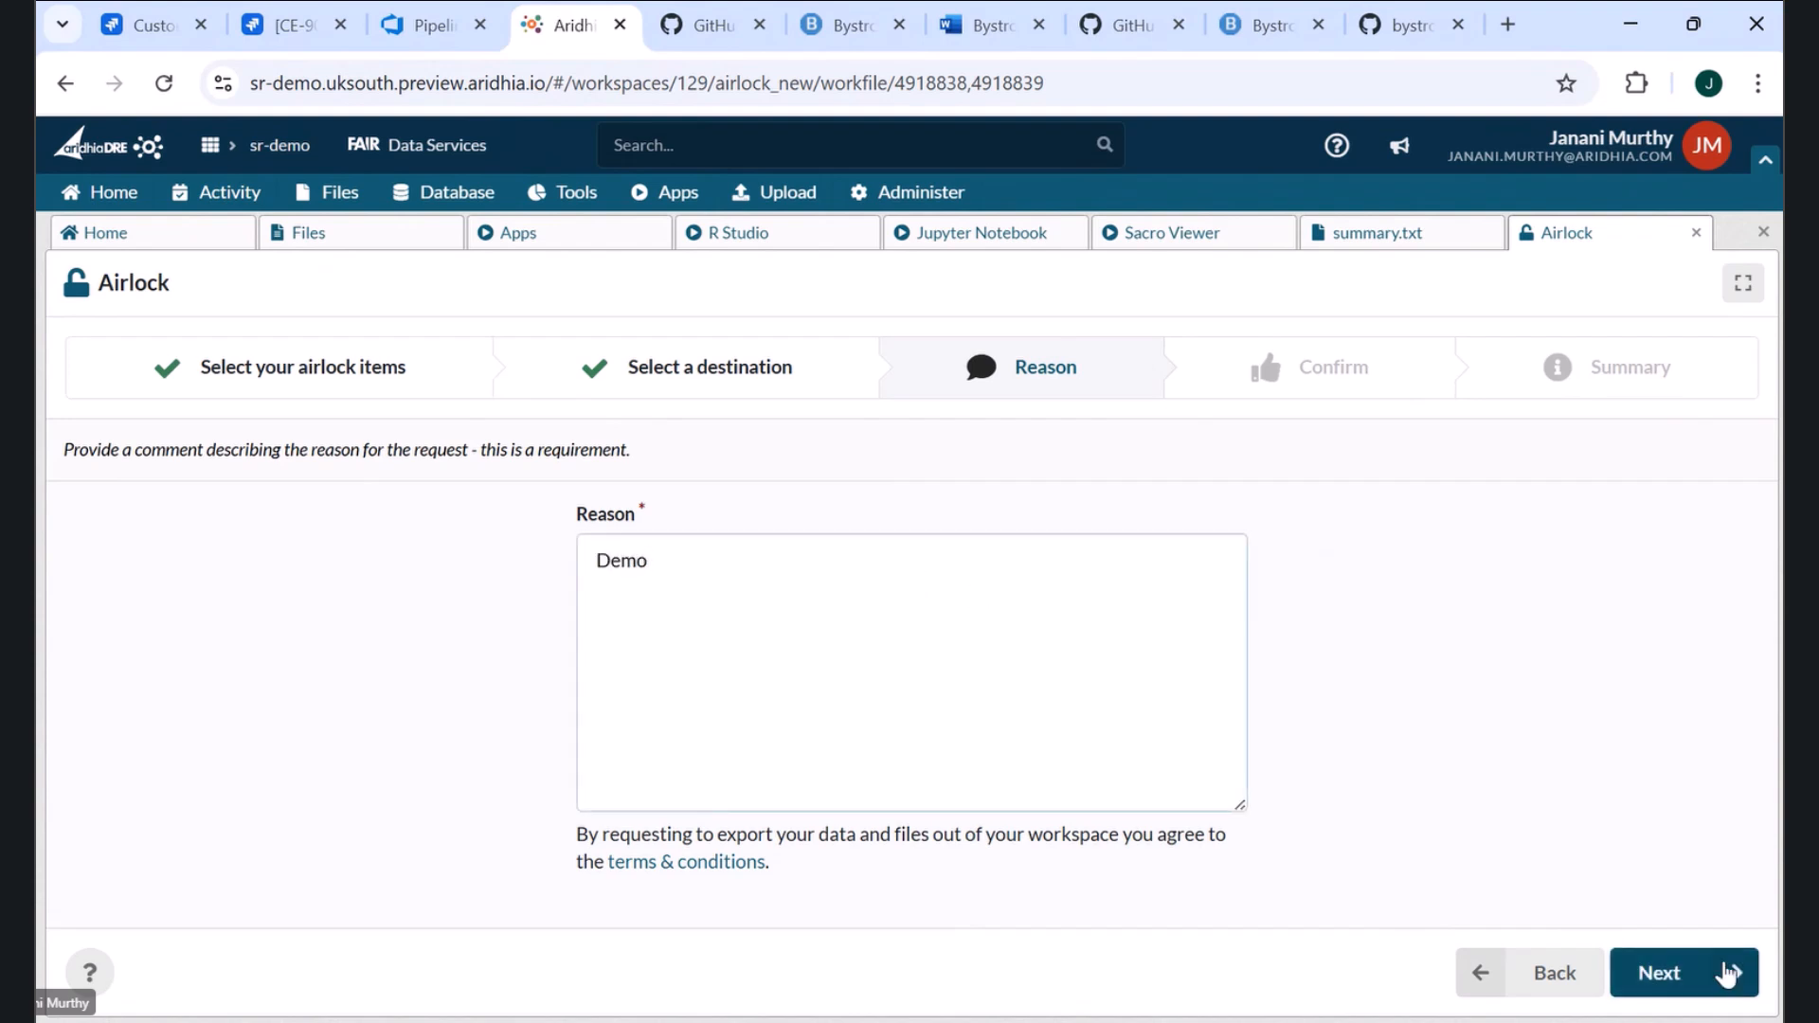
left_click(1660, 973)
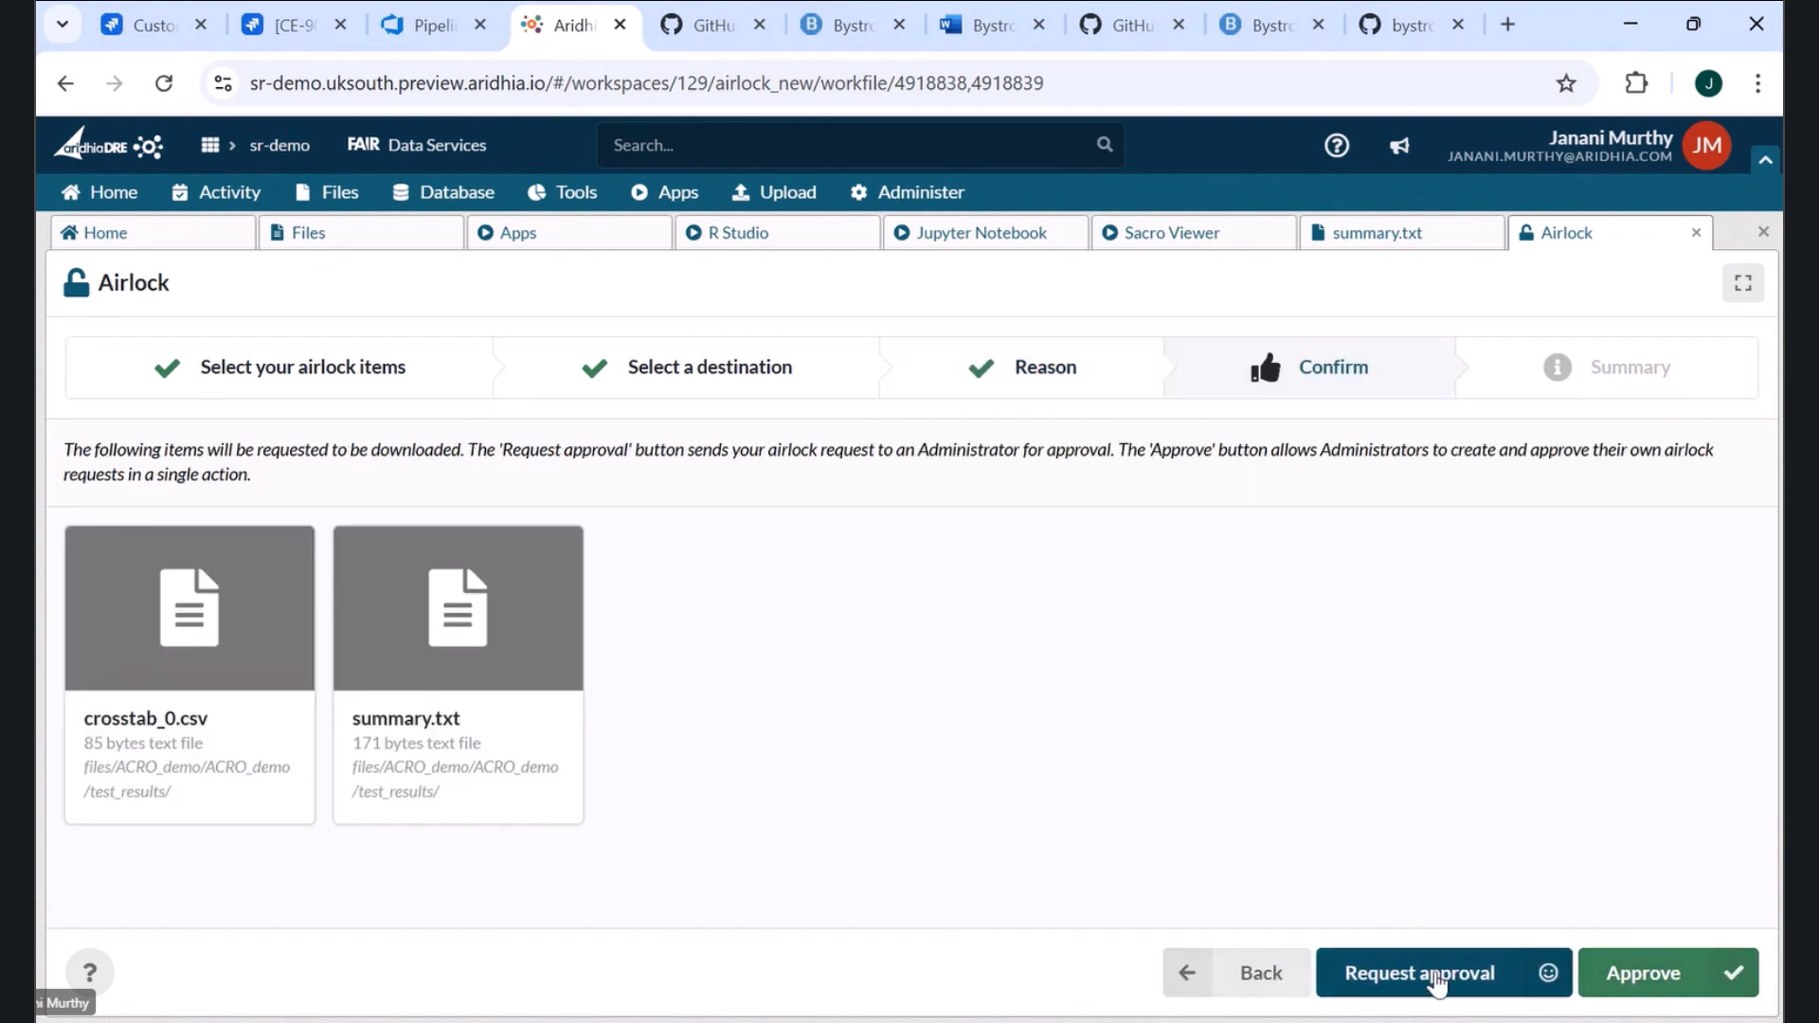
left_click(1502, 989)
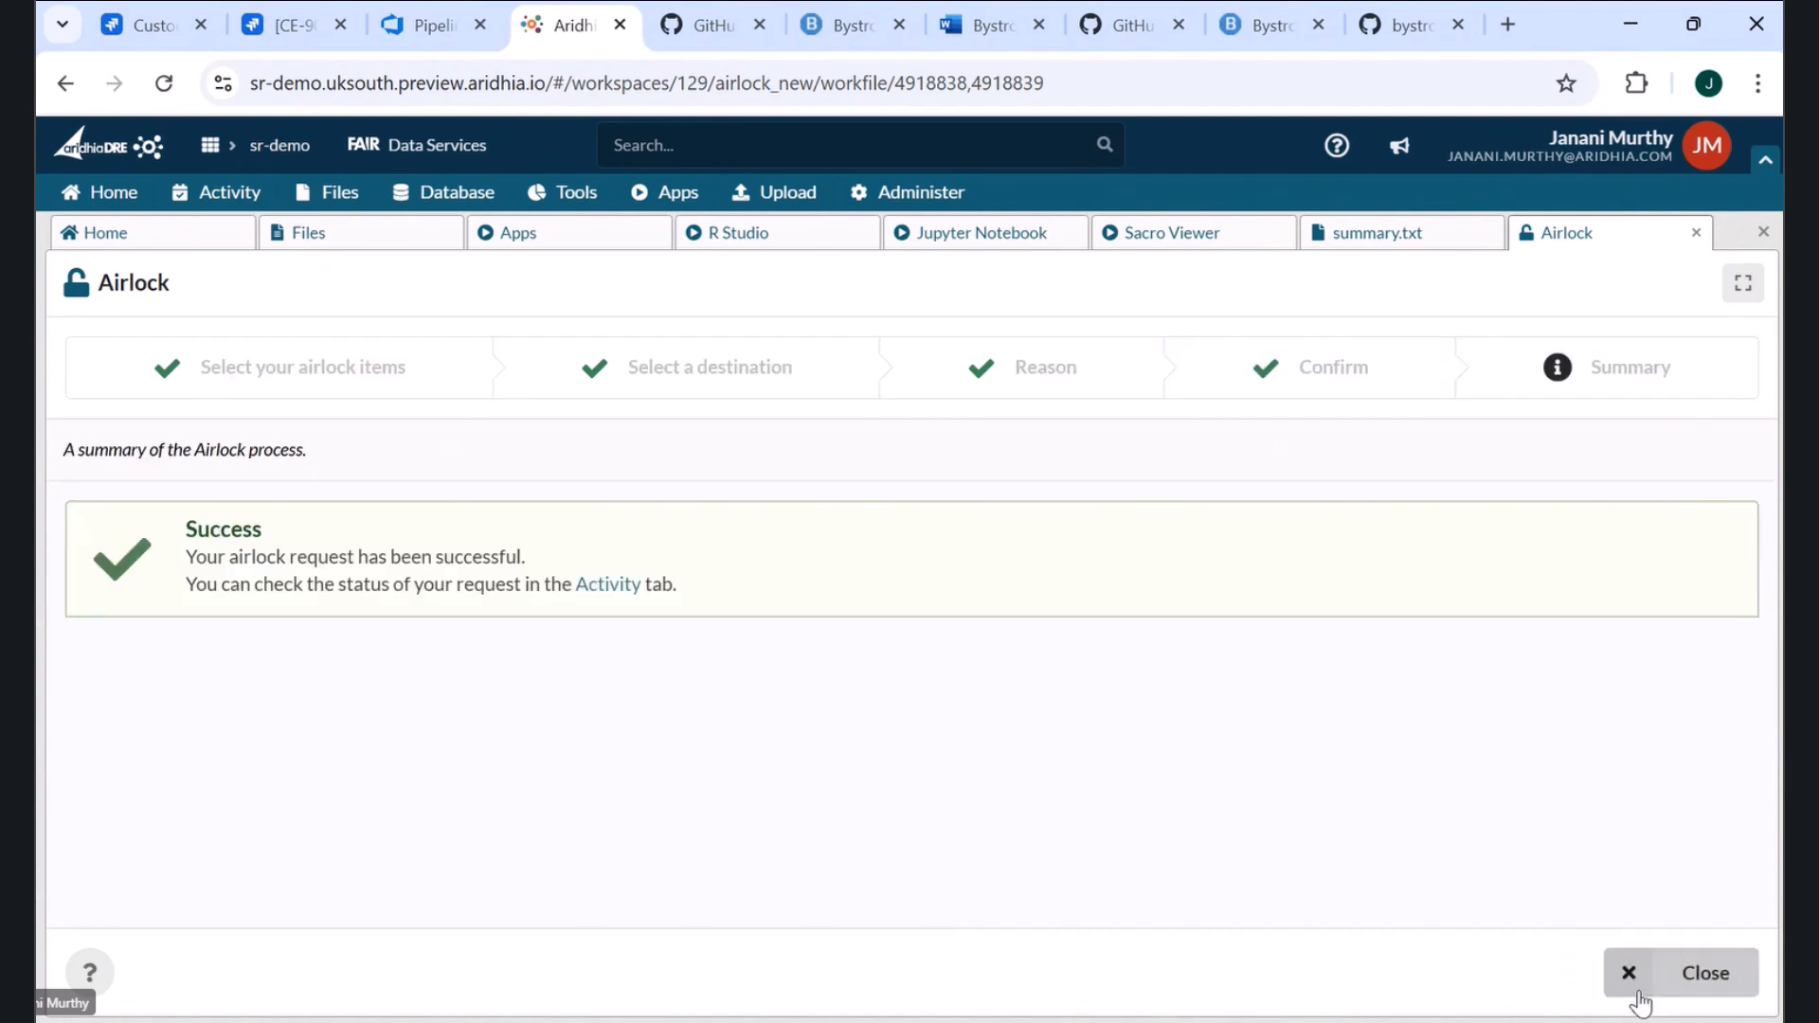
left_click(1636, 976)
- Add the comment "Demo" to the new airlock request in the workspace activity feed
left_click(186, 192)
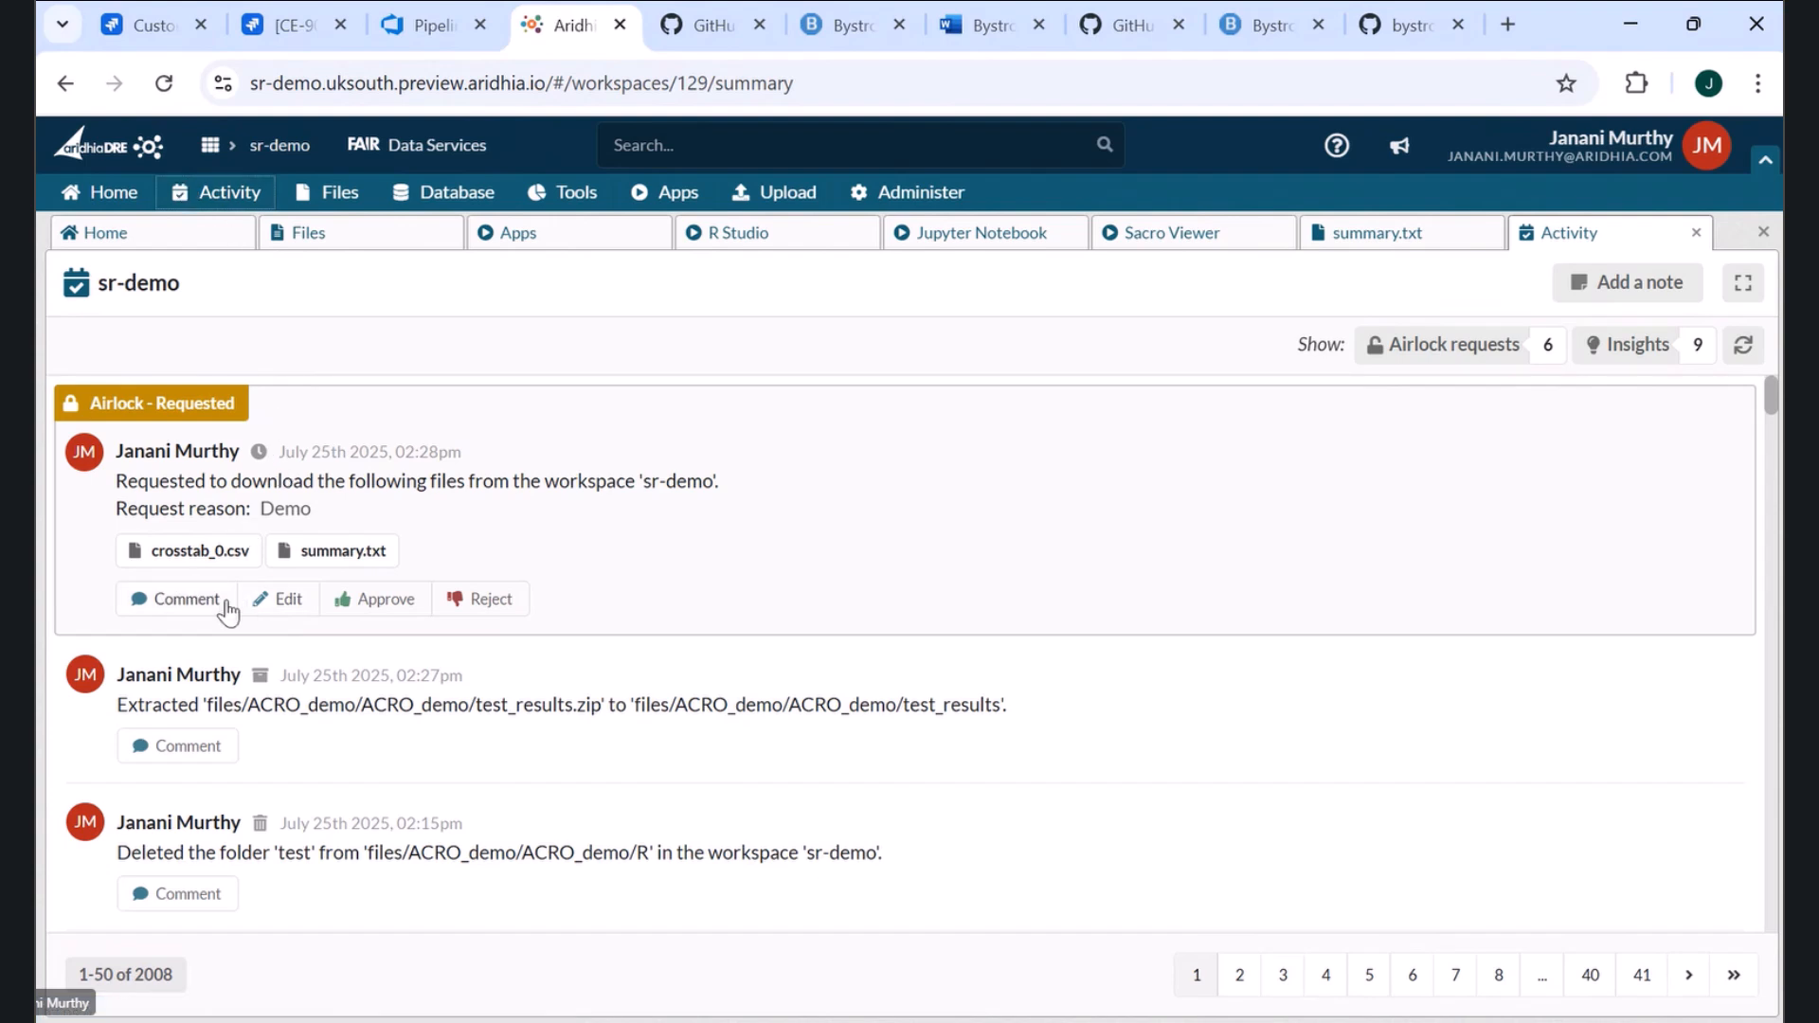
left_click(198, 602)
type("Demo")
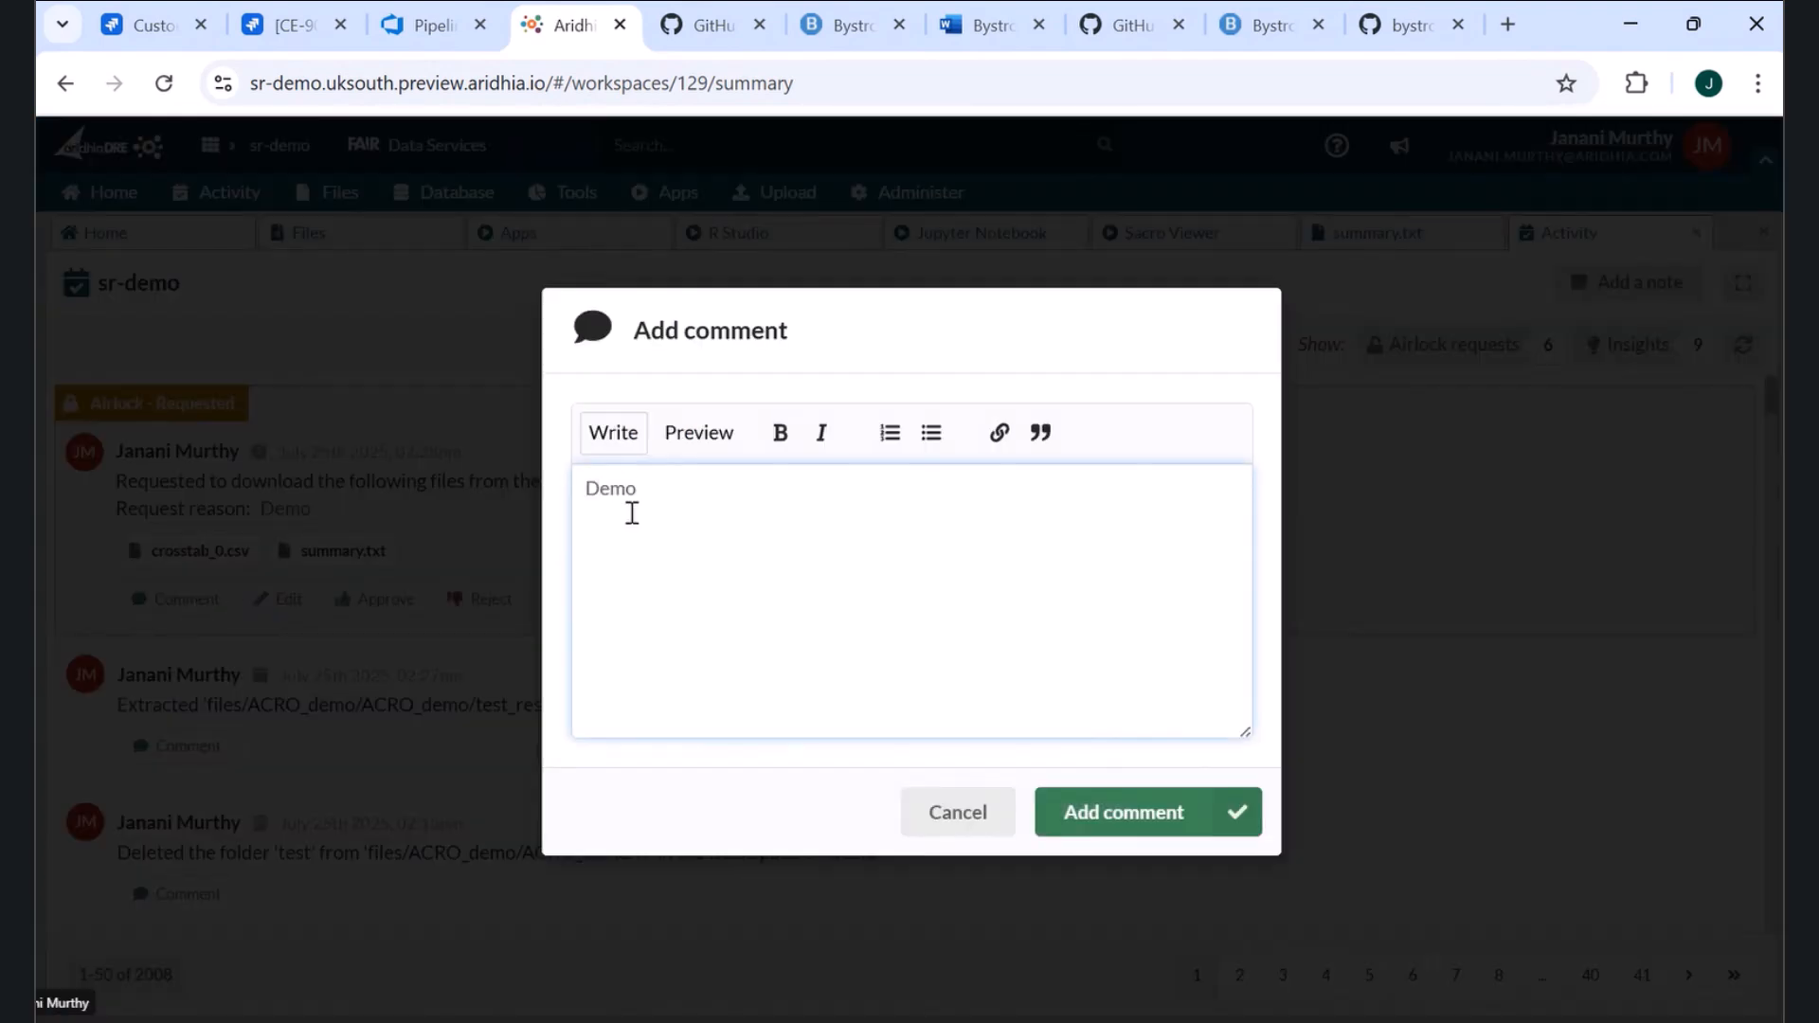
left_click(1122, 801)
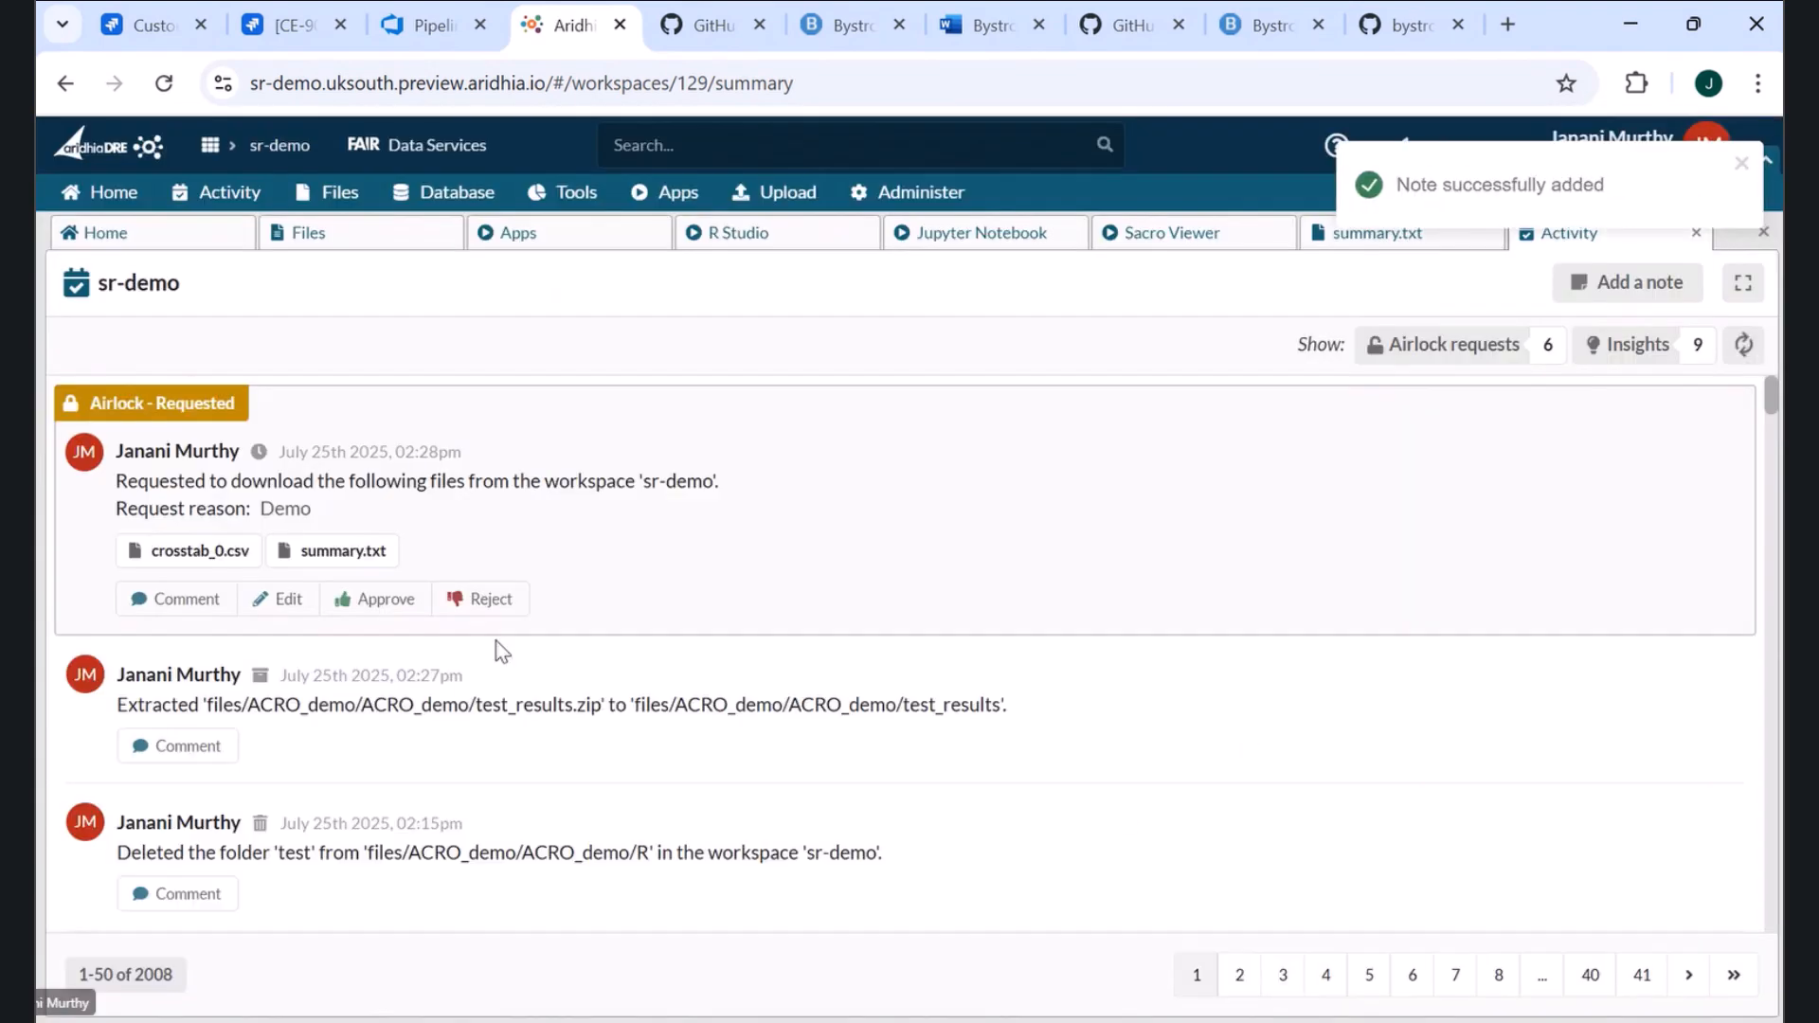
- Approve the airlock request for crosstab_0.csv and summary.txt, and download its files, agreeing to the terms
left_click(388, 600)
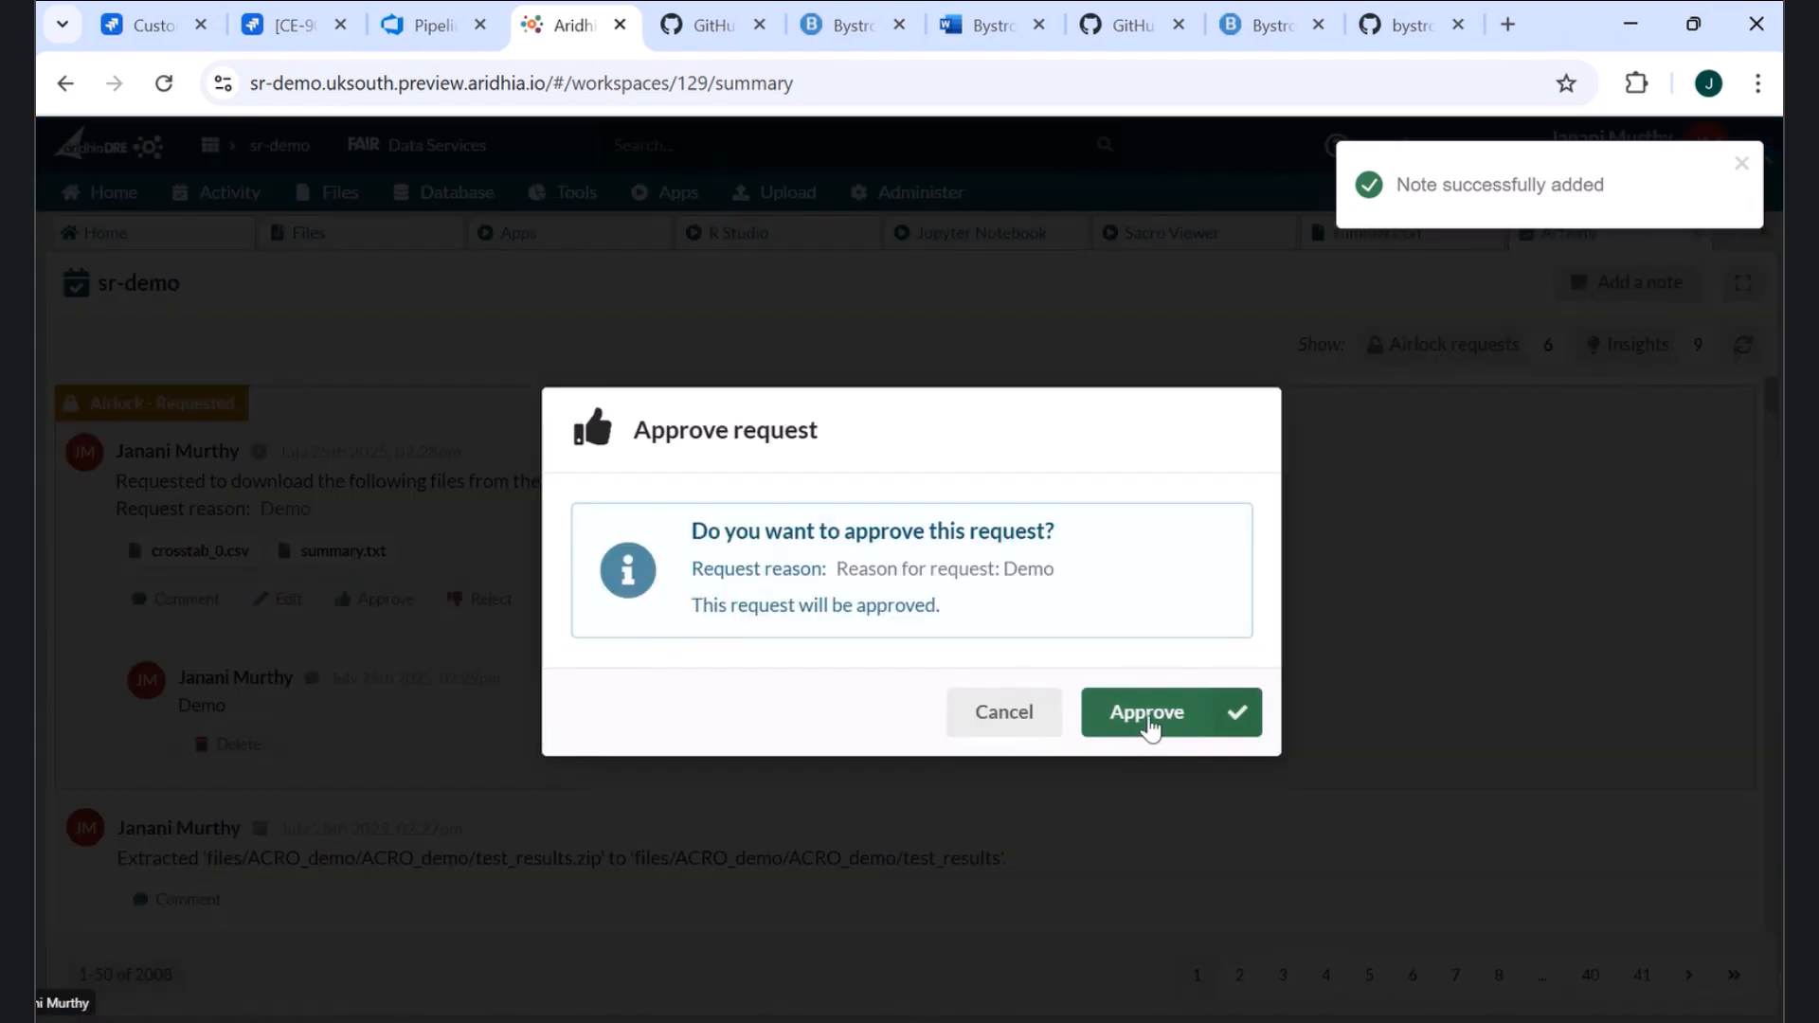
left_click(1147, 715)
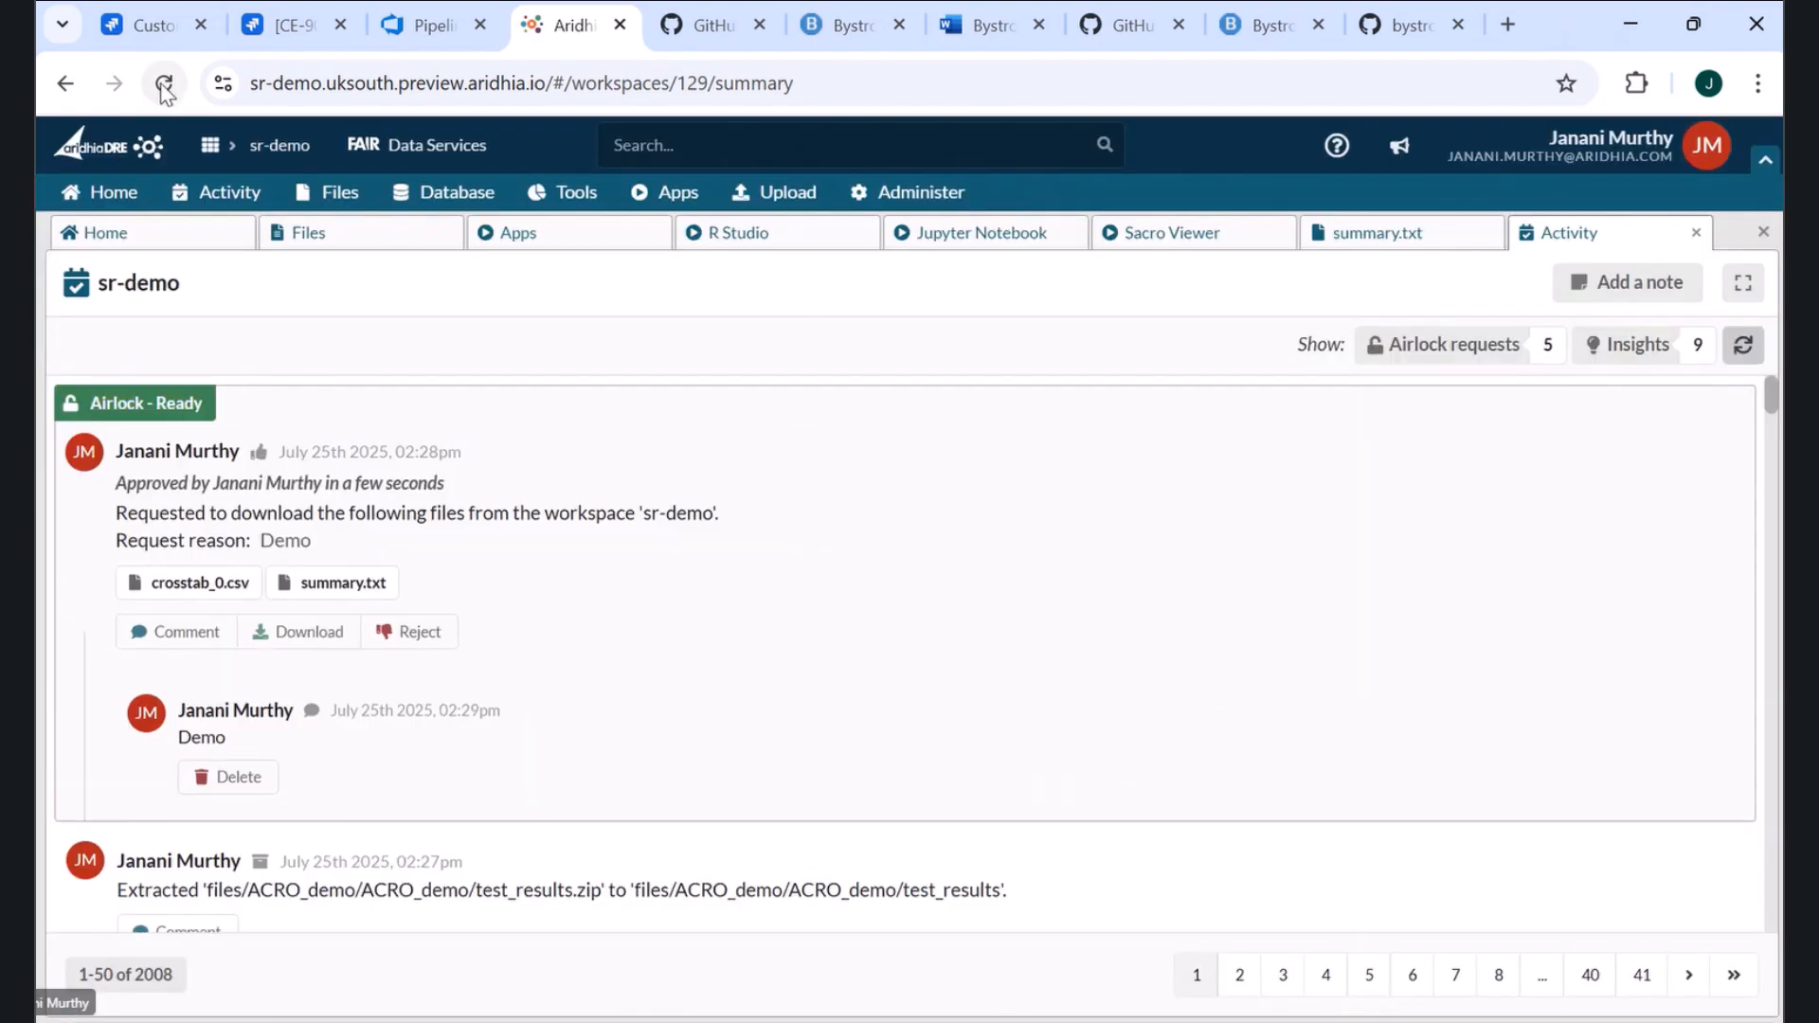
left_click(312, 635)
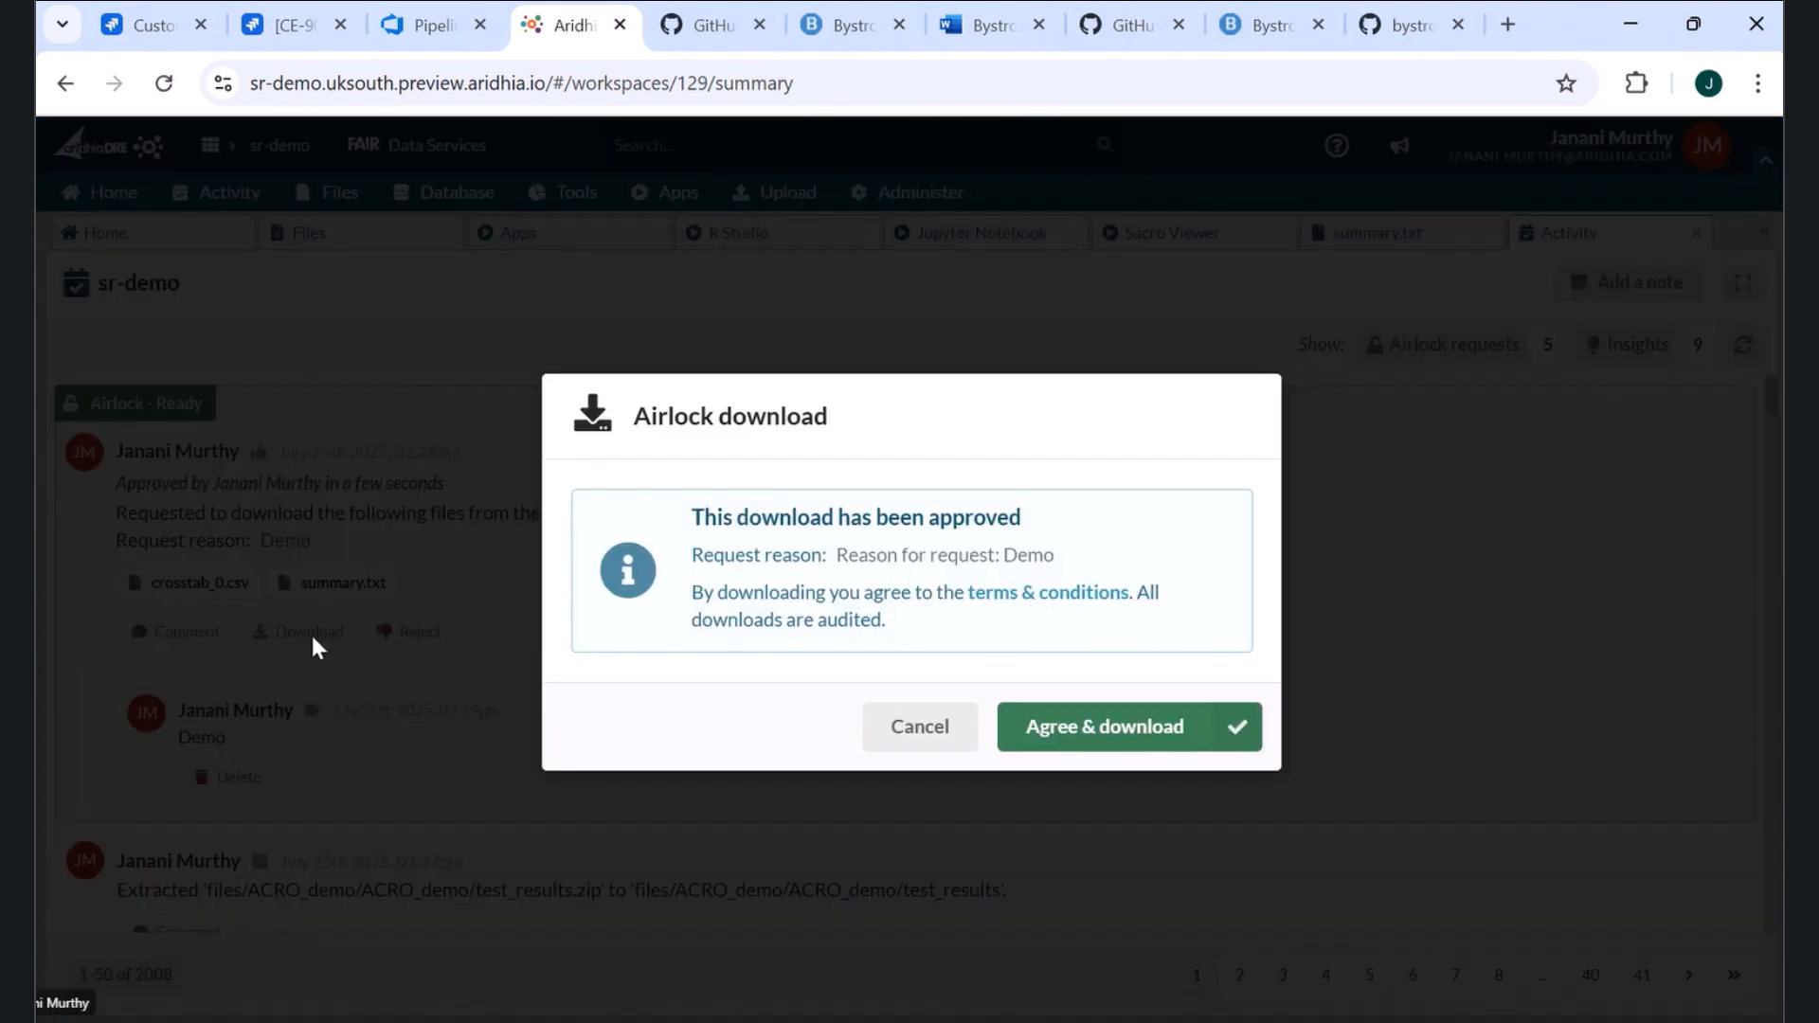
left_click(1077, 744)
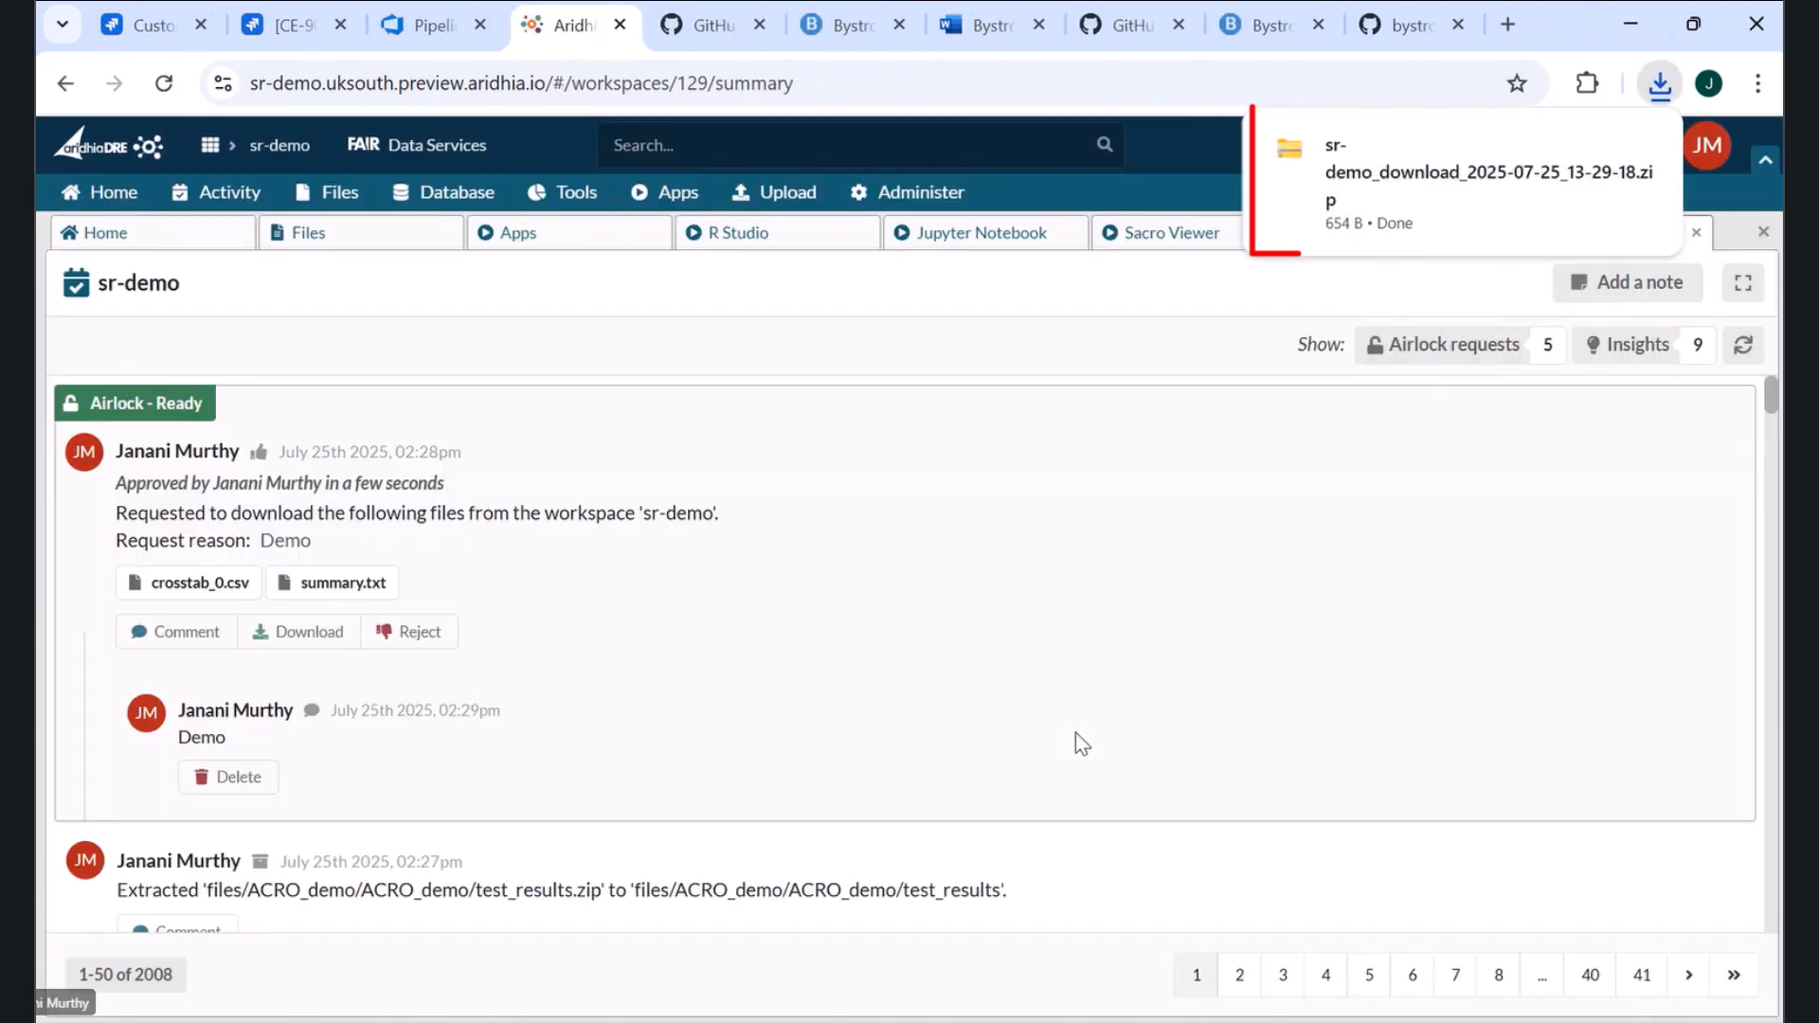